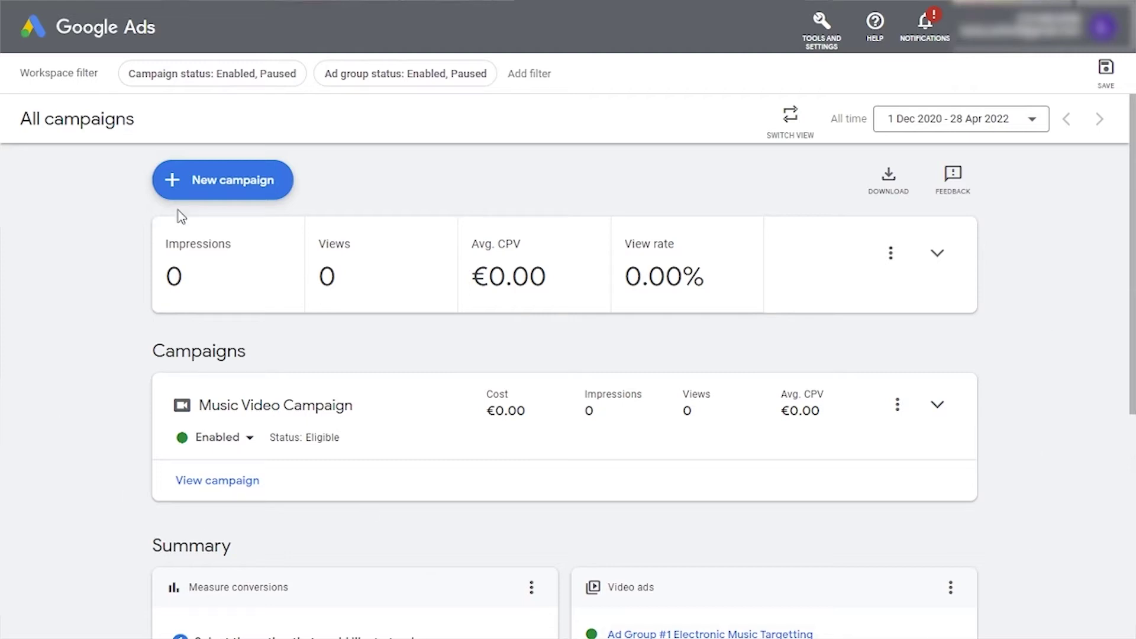
# - Start a new campaign with + New campaign to reach the objective choices
pyautogui.click(231, 187)
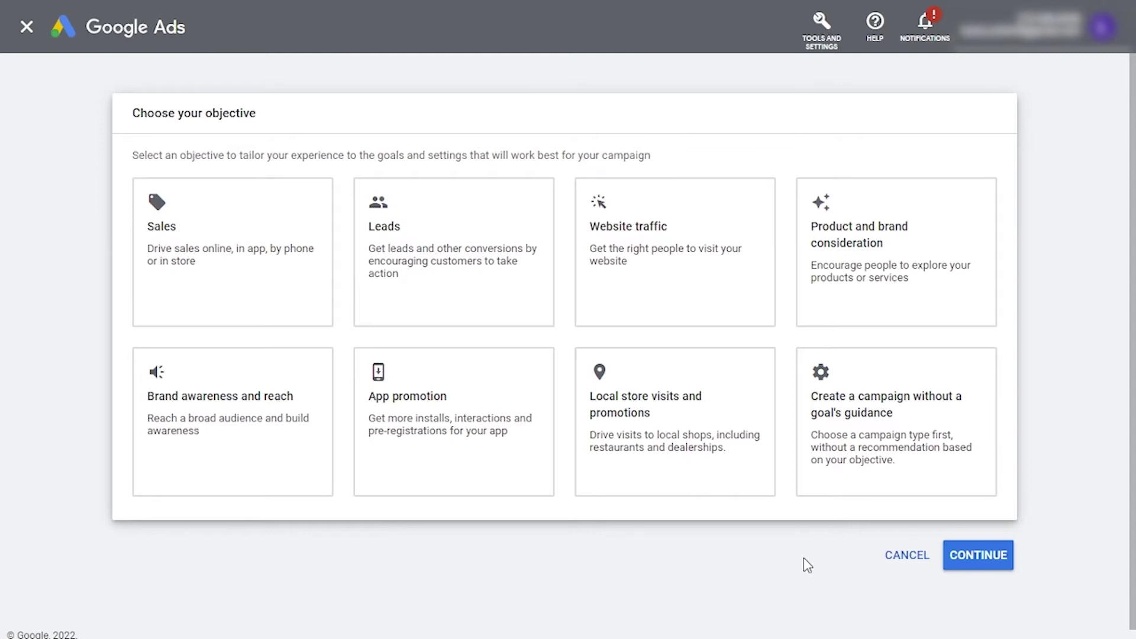
# - Create a Video campaign without goal guidance and name it 'Music Video Campaign'
pyautogui.click(861, 456)
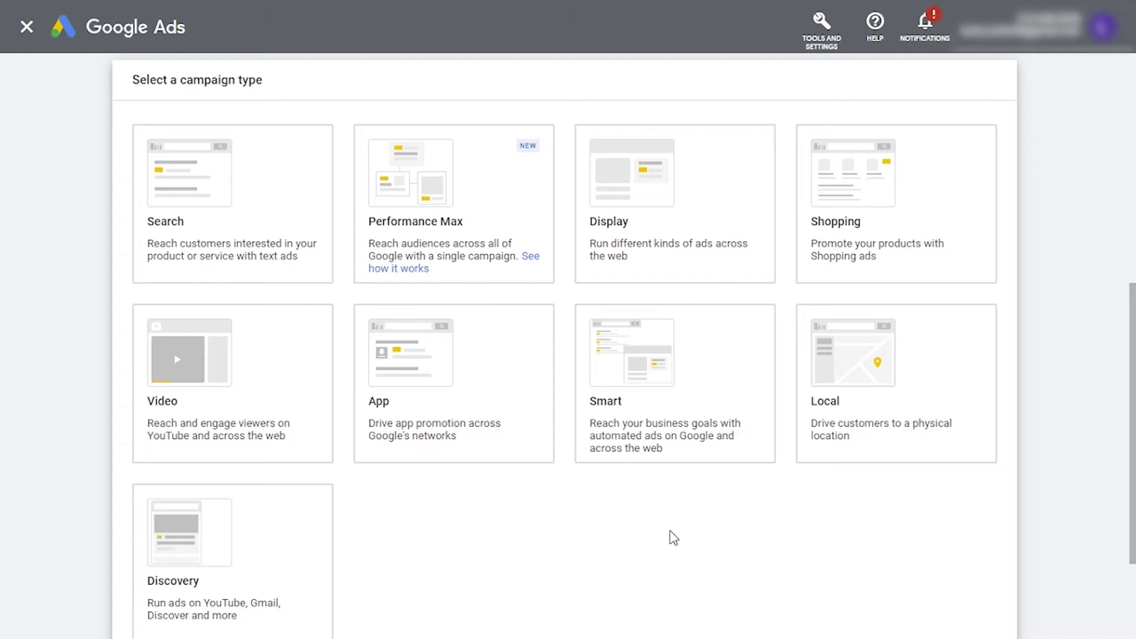
pyautogui.click(259, 380)
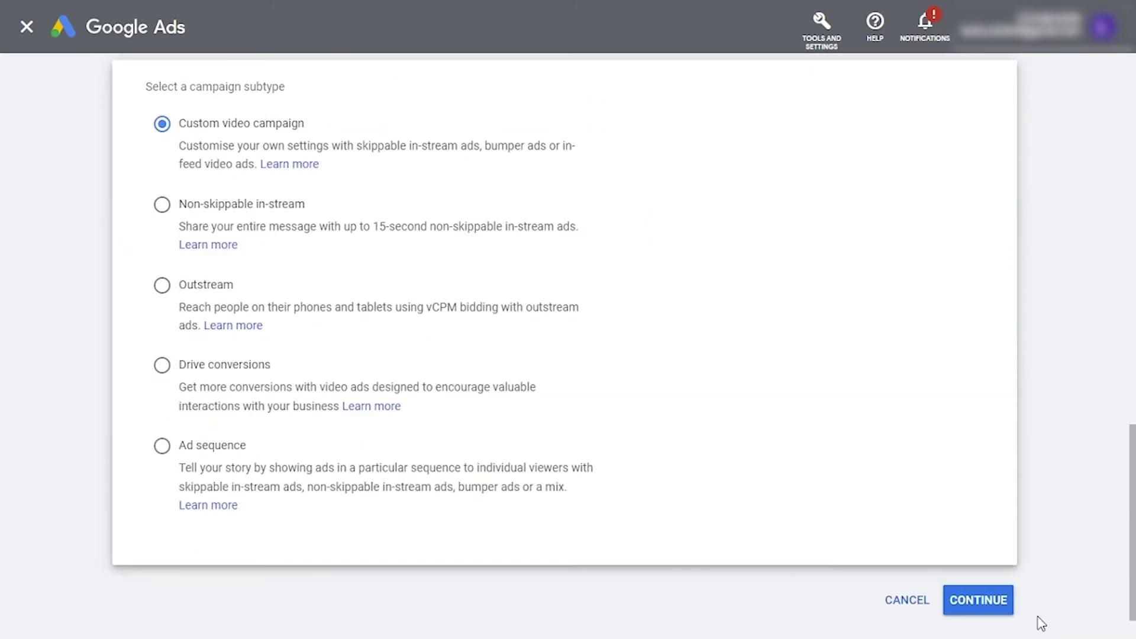
pyautogui.click(977, 609)
pyautogui.write('Music Video ')
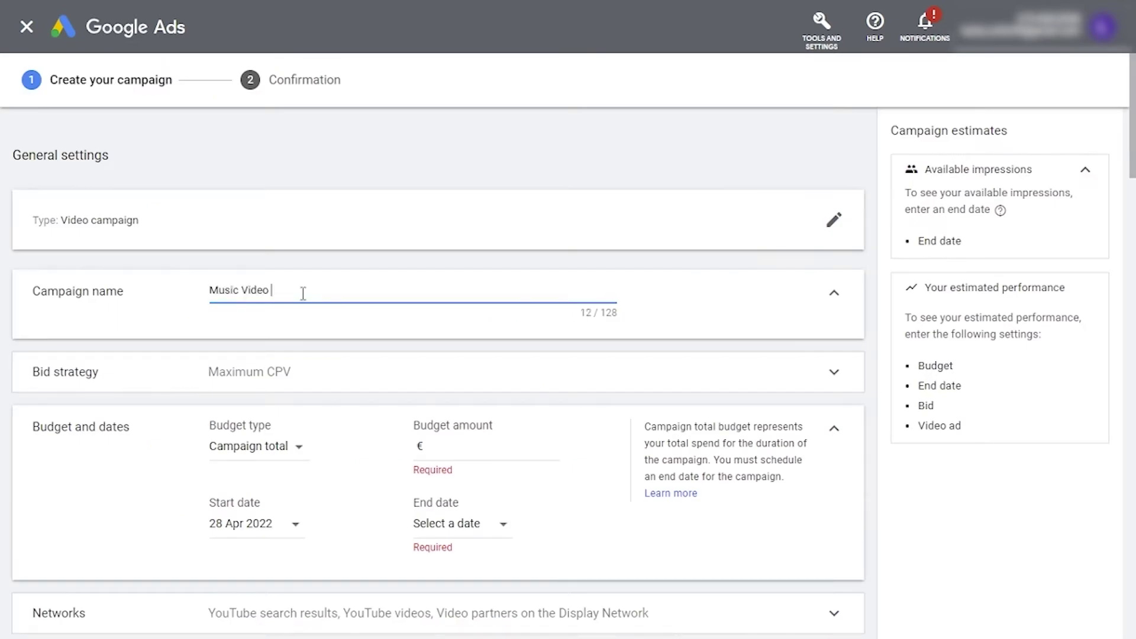
pyautogui.write('Campaign')
# - Set the campaign's bid strategy to Maximum CPV
pyautogui.click(334, 372)
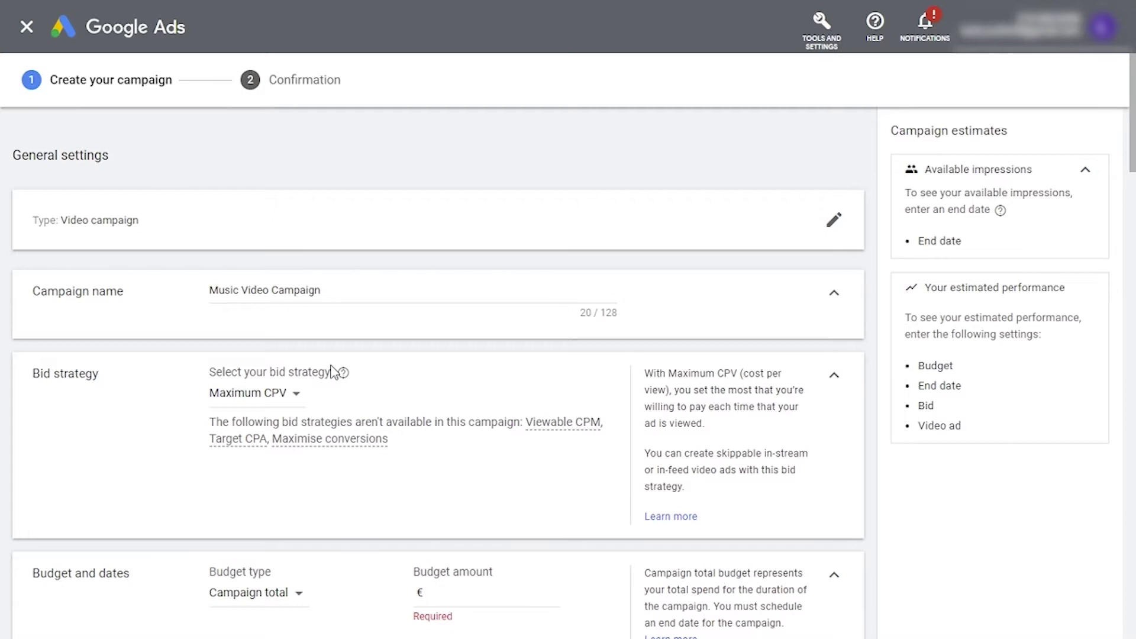
pyautogui.scroll(-2, 435, 416)
pyautogui.click(284, 294)
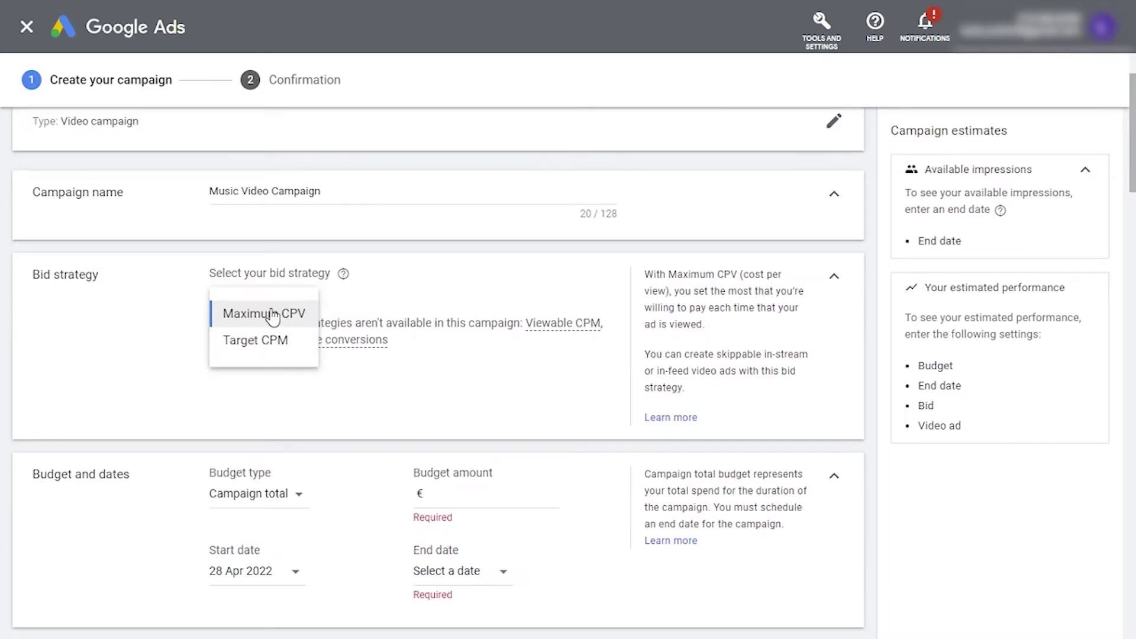
pyautogui.click(272, 315)
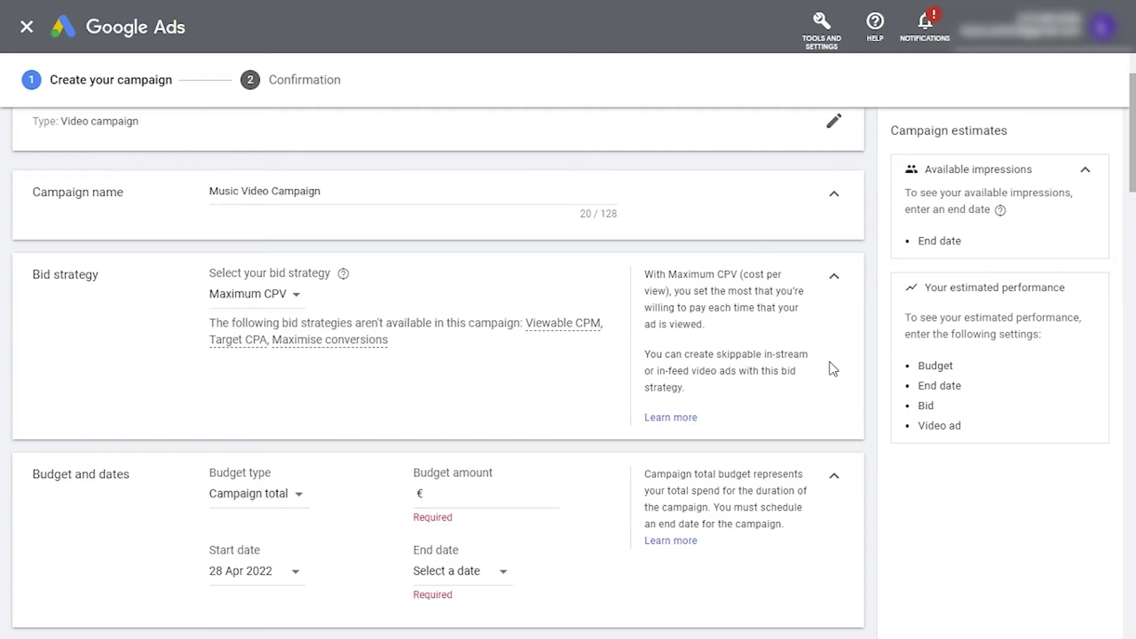
pyautogui.click(834, 278)
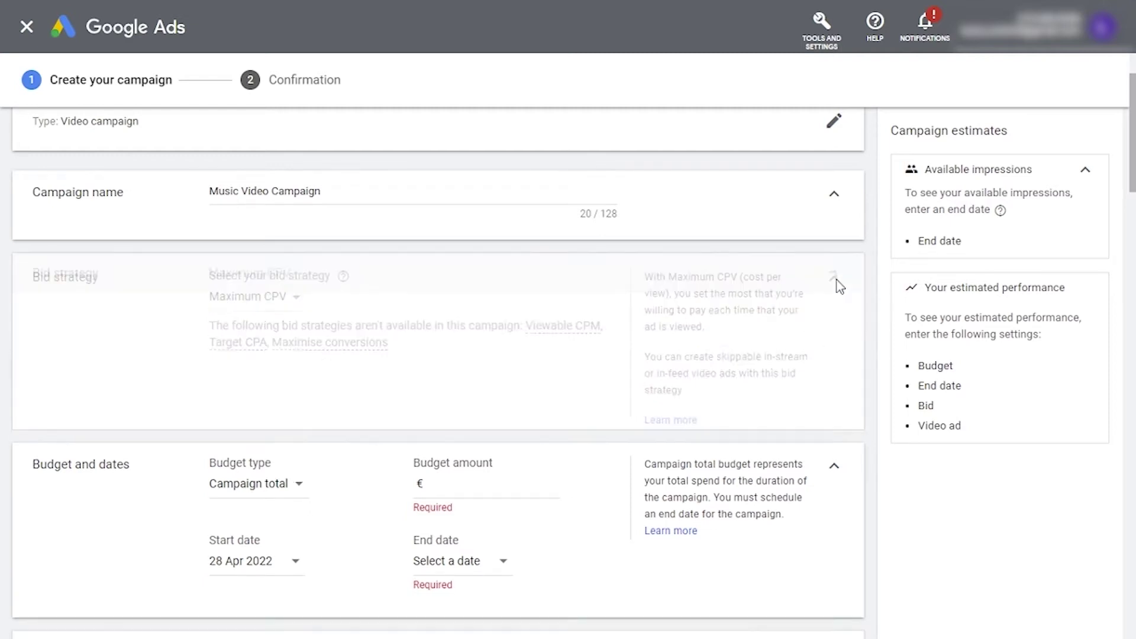
# - Give the campaign a €100 total budget, running two weeks from 28/04/2022 to 12/05/2022
pyautogui.scroll(-1, 738, 308)
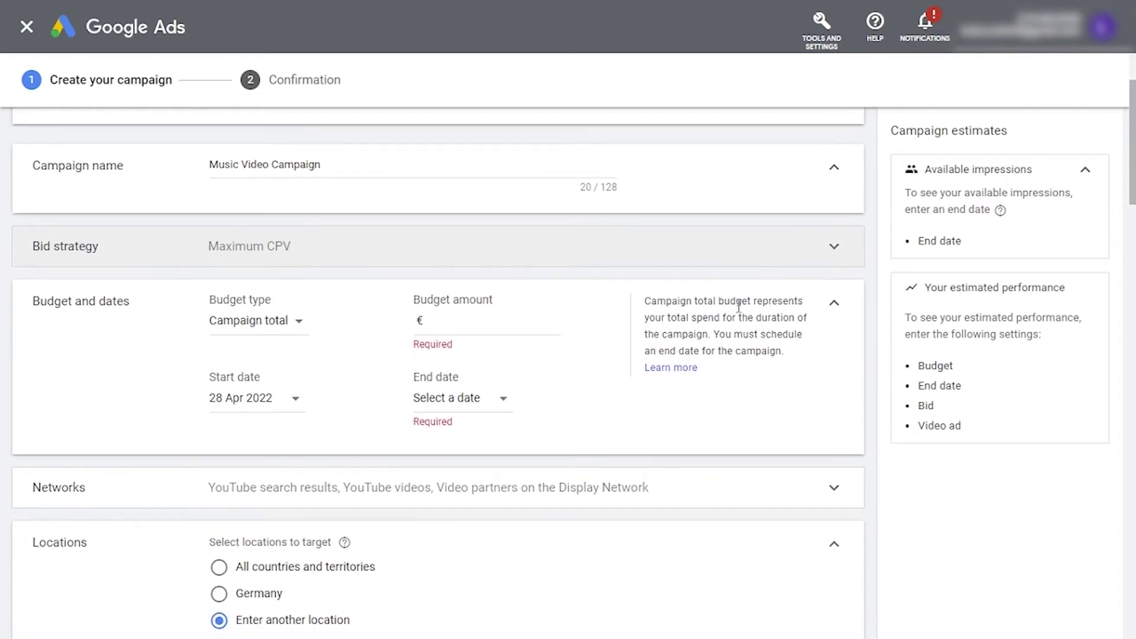
pyautogui.click(283, 331)
pyautogui.click(385, 322)
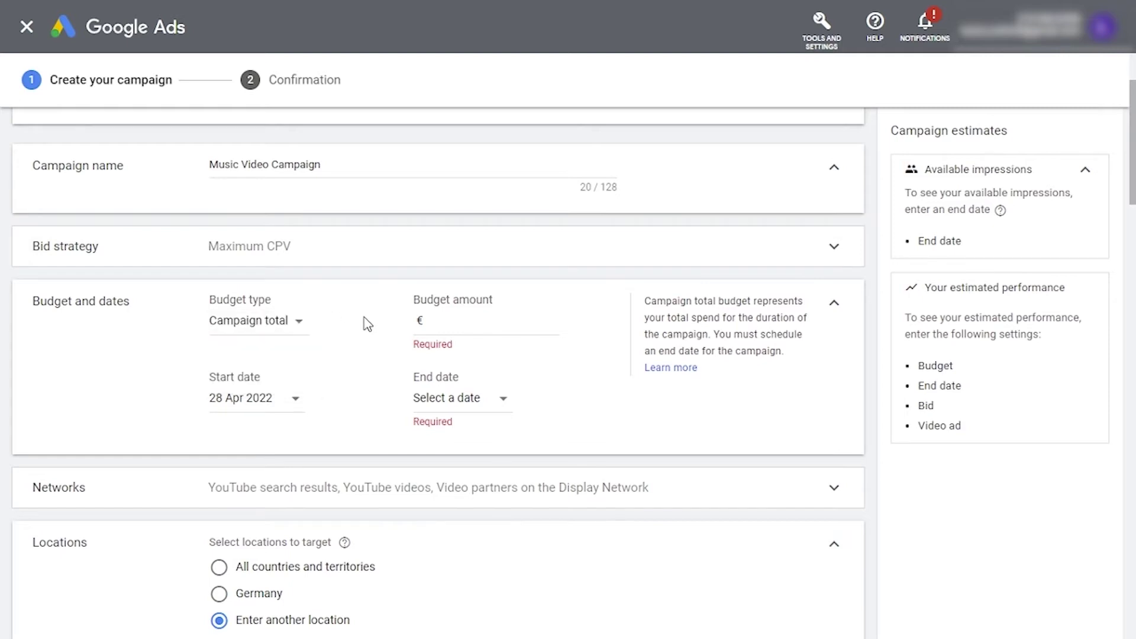
pyautogui.click(445, 320)
pyautogui.write('100')
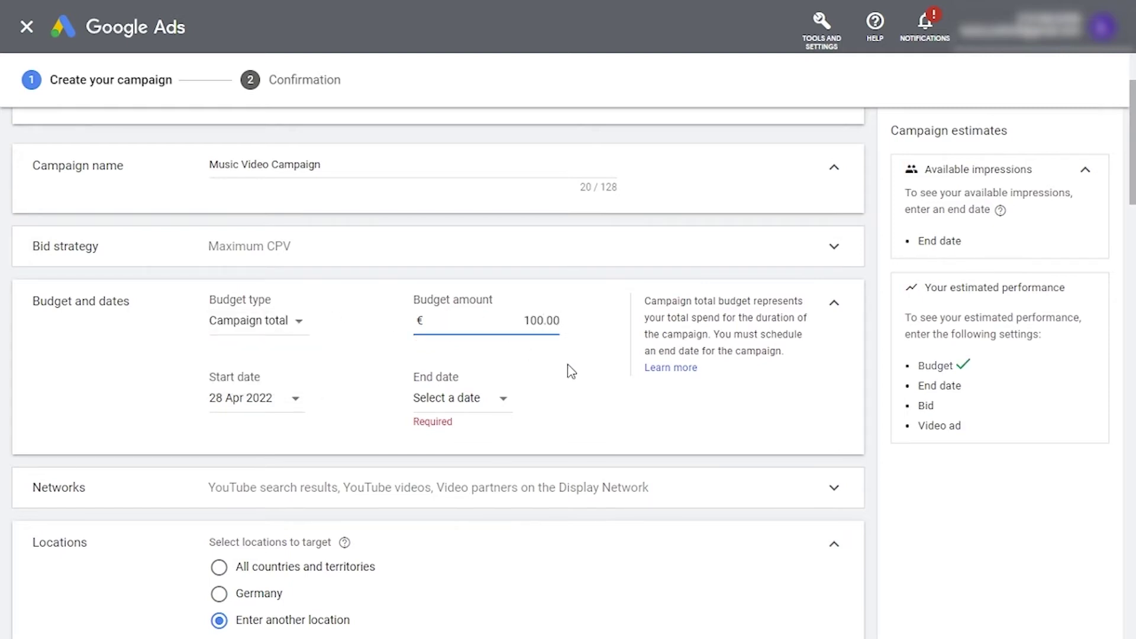
pyautogui.click(488, 403)
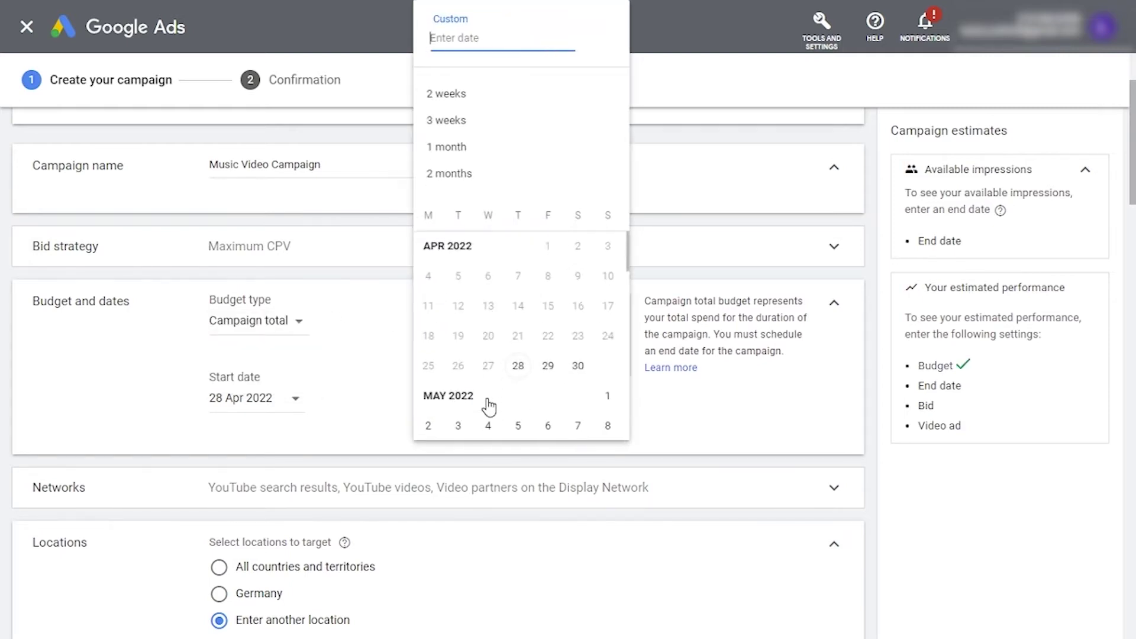
pyautogui.click(437, 96)
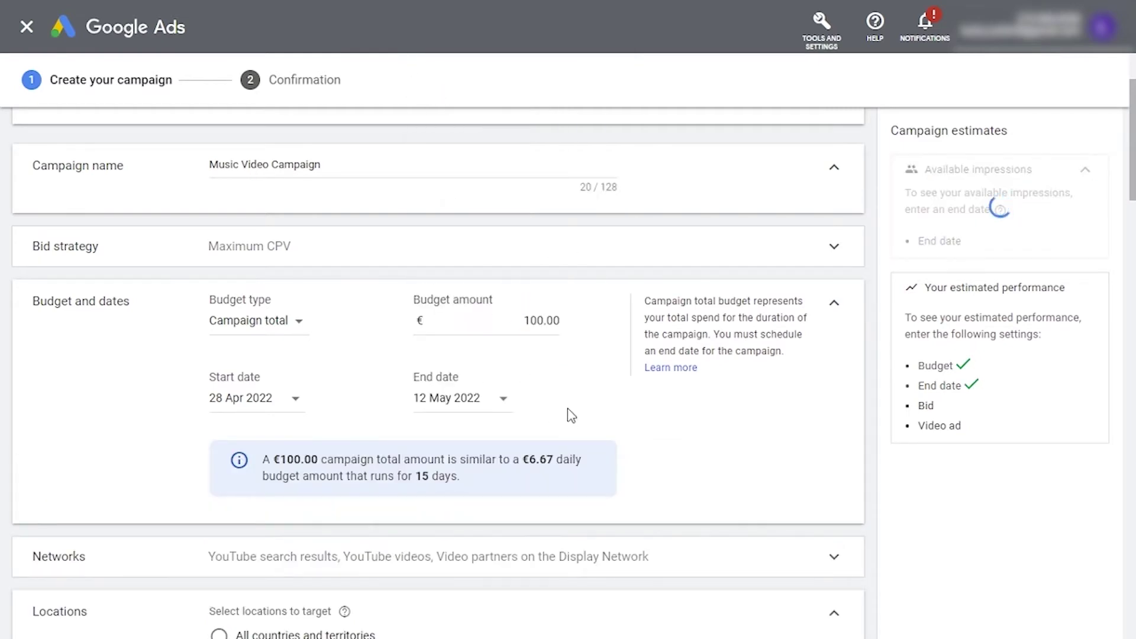
pyautogui.click(266, 328)
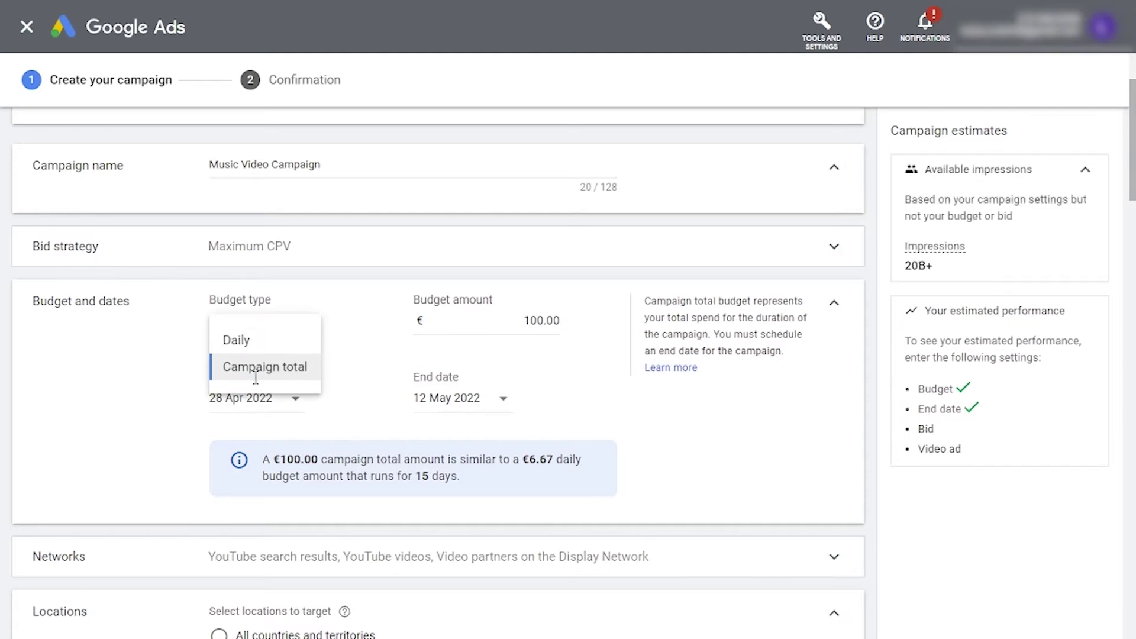
pyautogui.click(371, 337)
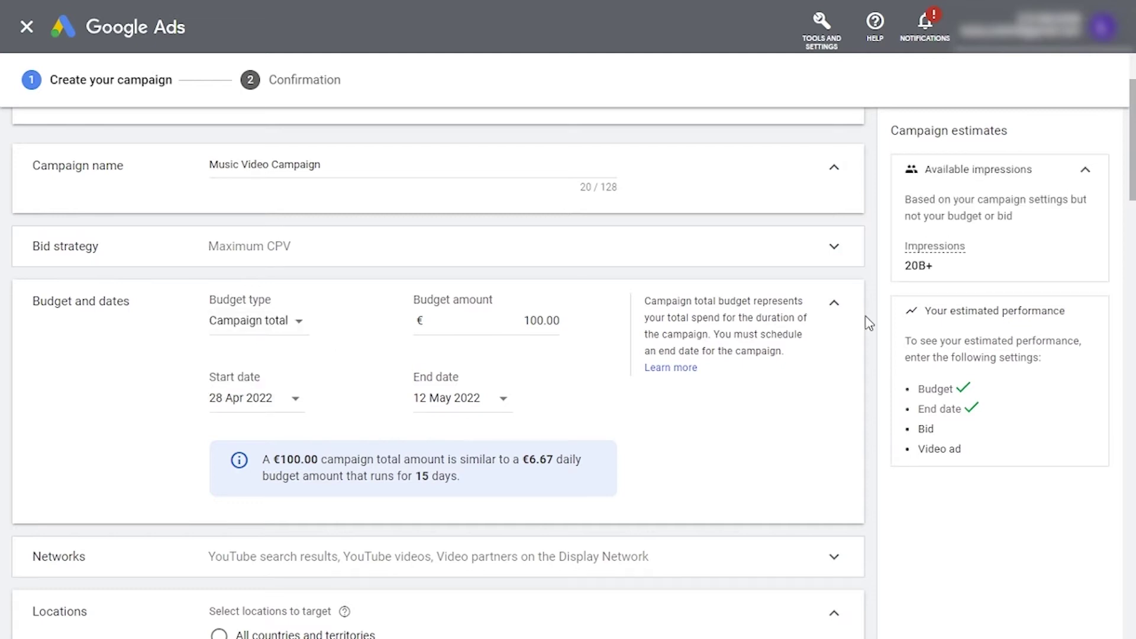
pyautogui.click(835, 304)
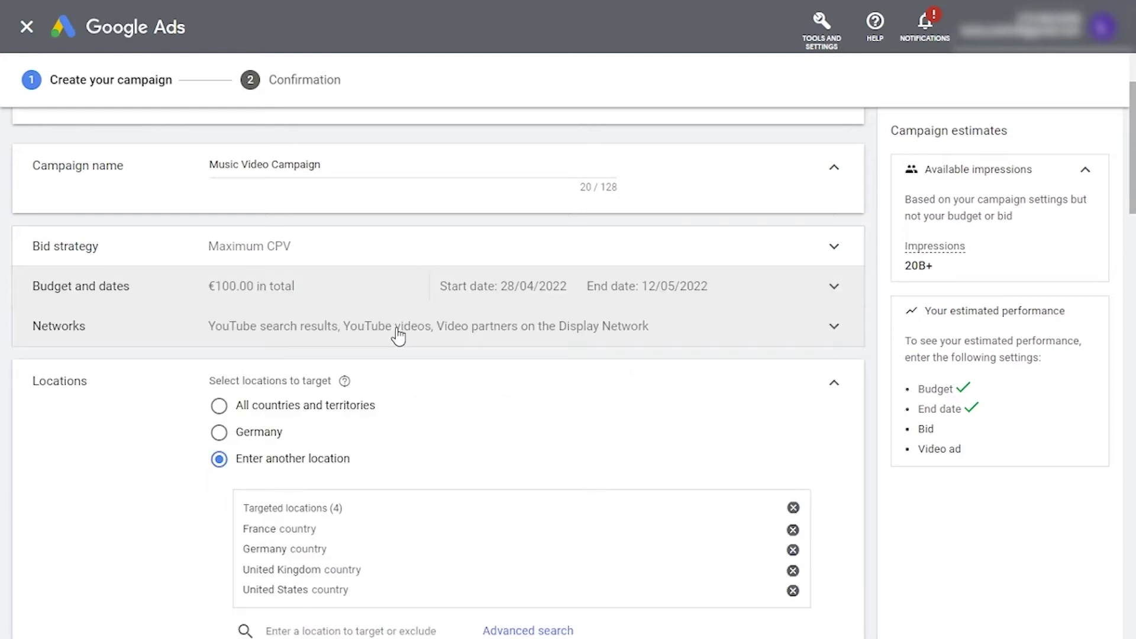
# - Drop Display Network video partners and add Italy to the targeted locations
pyautogui.click(397, 334)
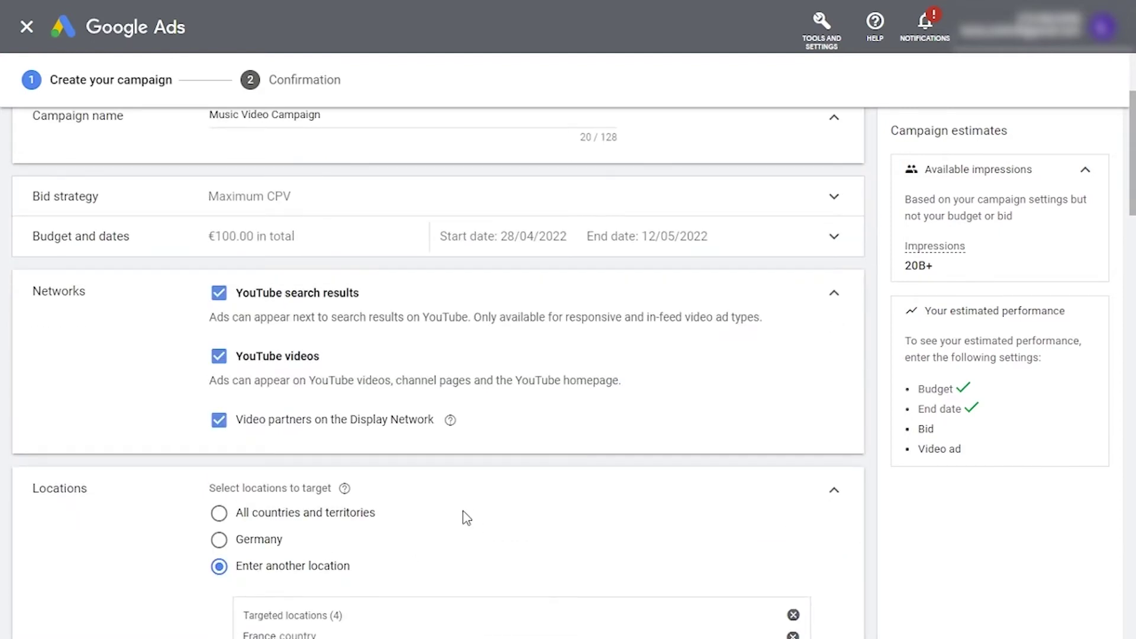
pyautogui.click(320, 421)
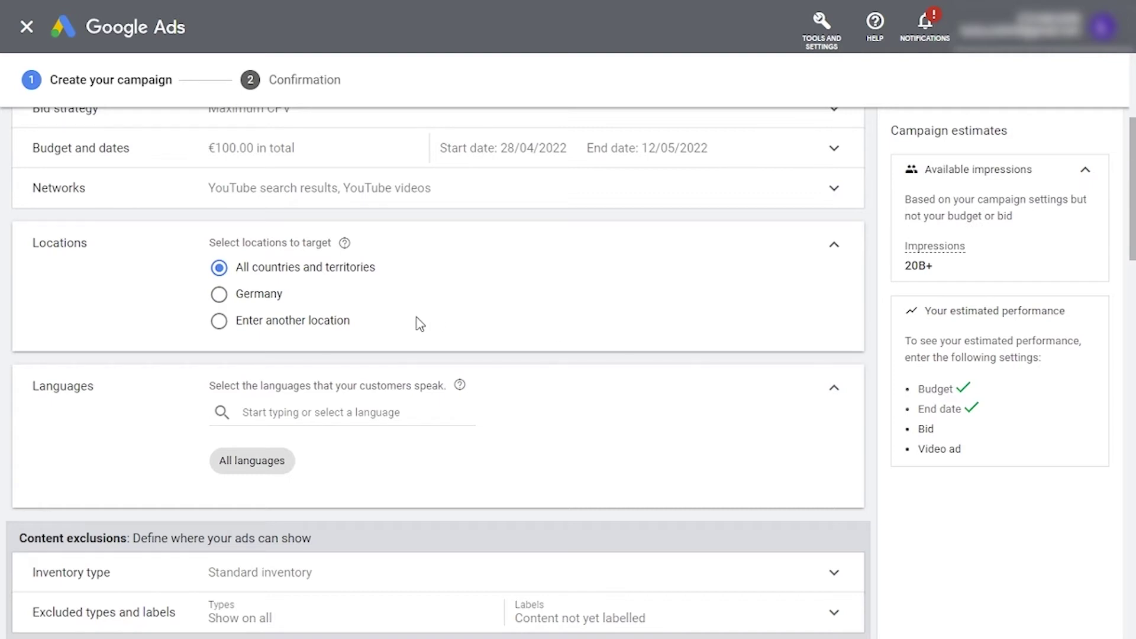
pyautogui.click(314, 323)
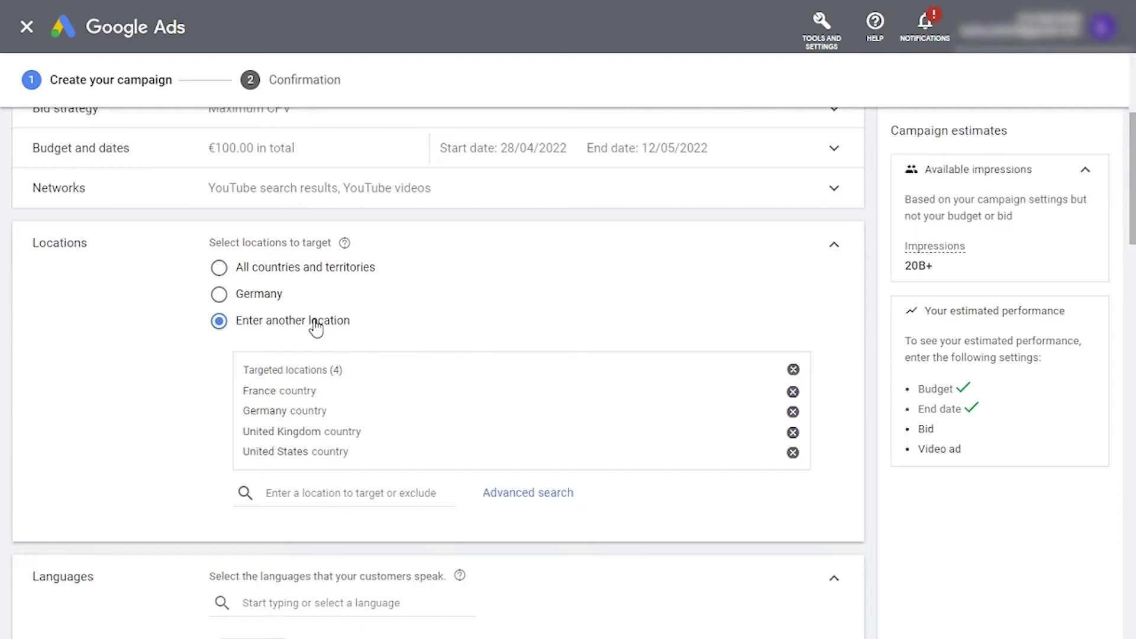
pyautogui.click(316, 490)
pyautogui.write('Italy')
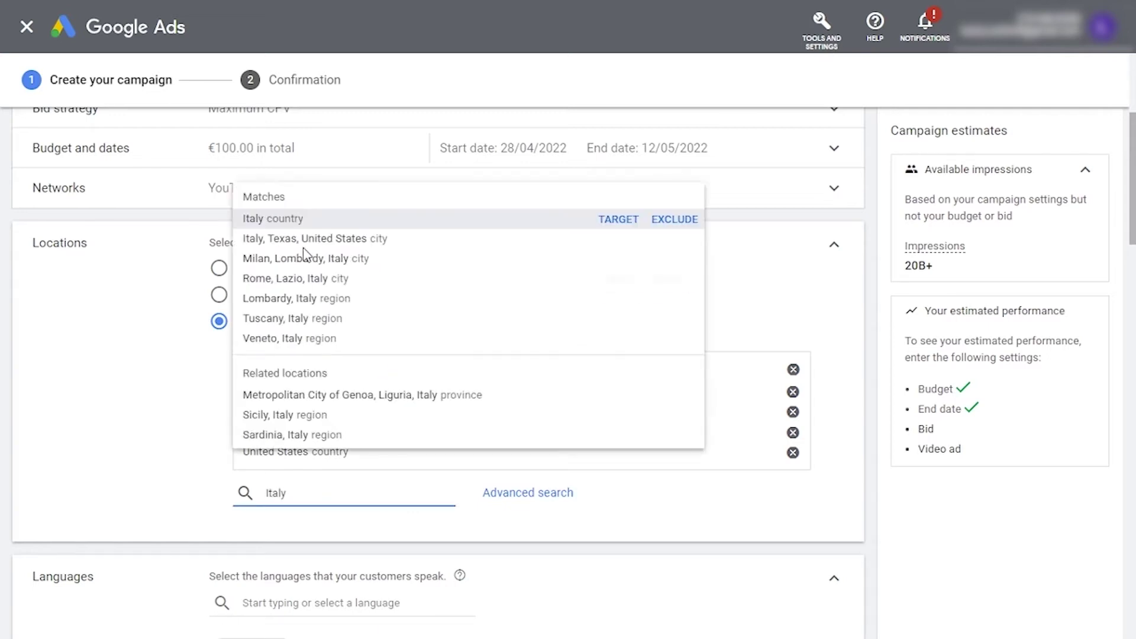
pyautogui.click(307, 219)
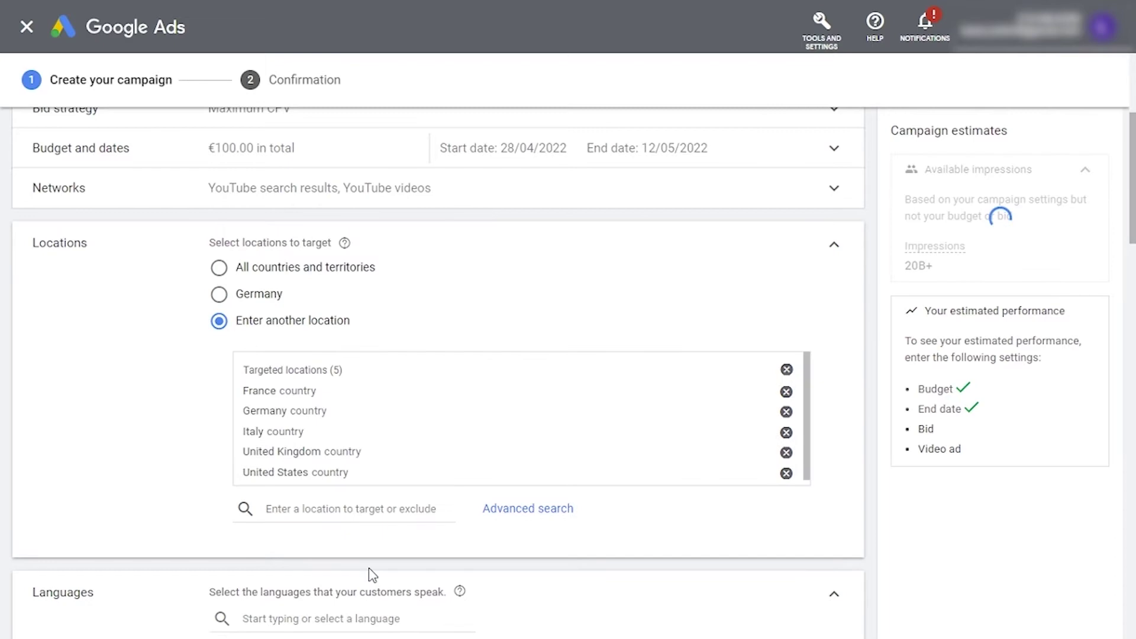
pyautogui.scroll(-1, 312, 452)
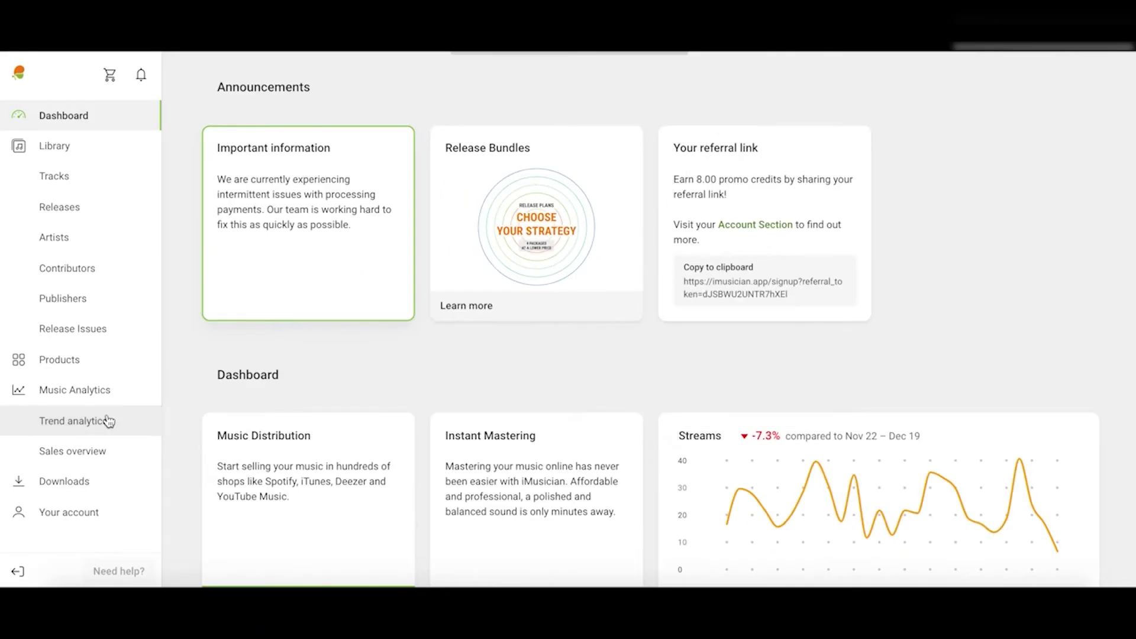
# - Open iMusician's Trend analytics and scroll through the streams, countries, devices, shops and trends charts
pyautogui.click(108, 421)
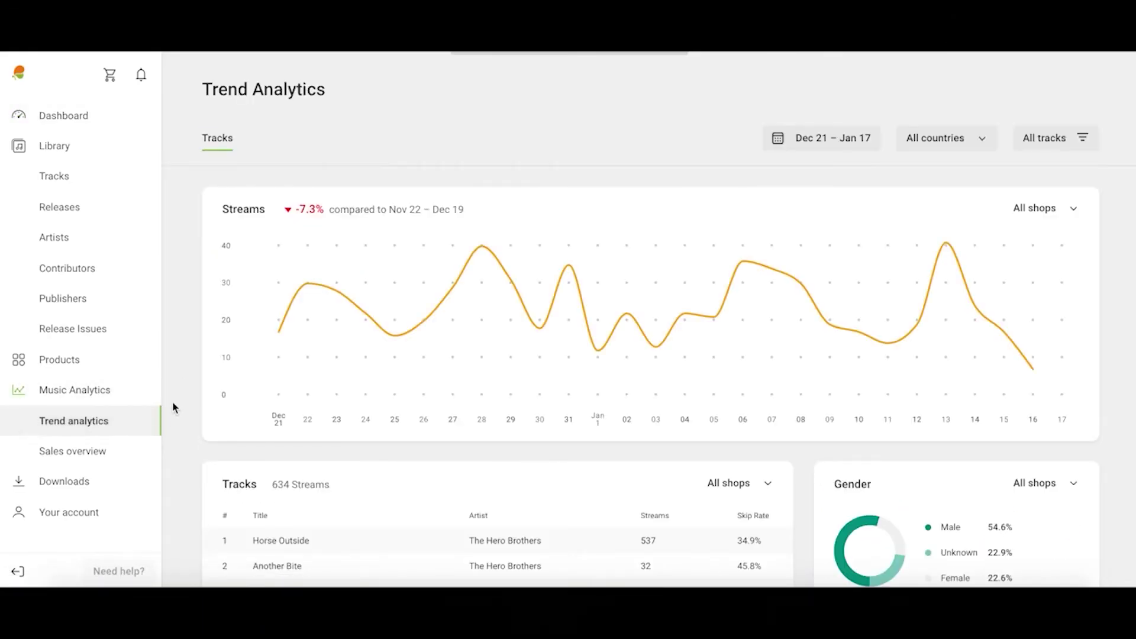
pyautogui.scroll(-3, 175, 410)
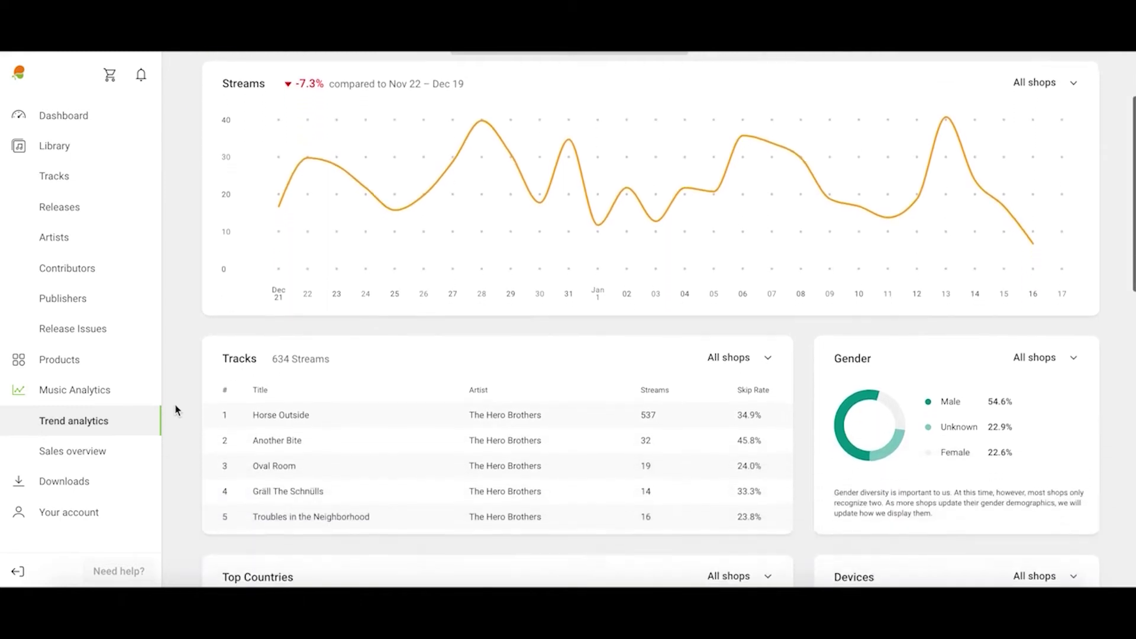
pyautogui.scroll(-3, 175, 410)
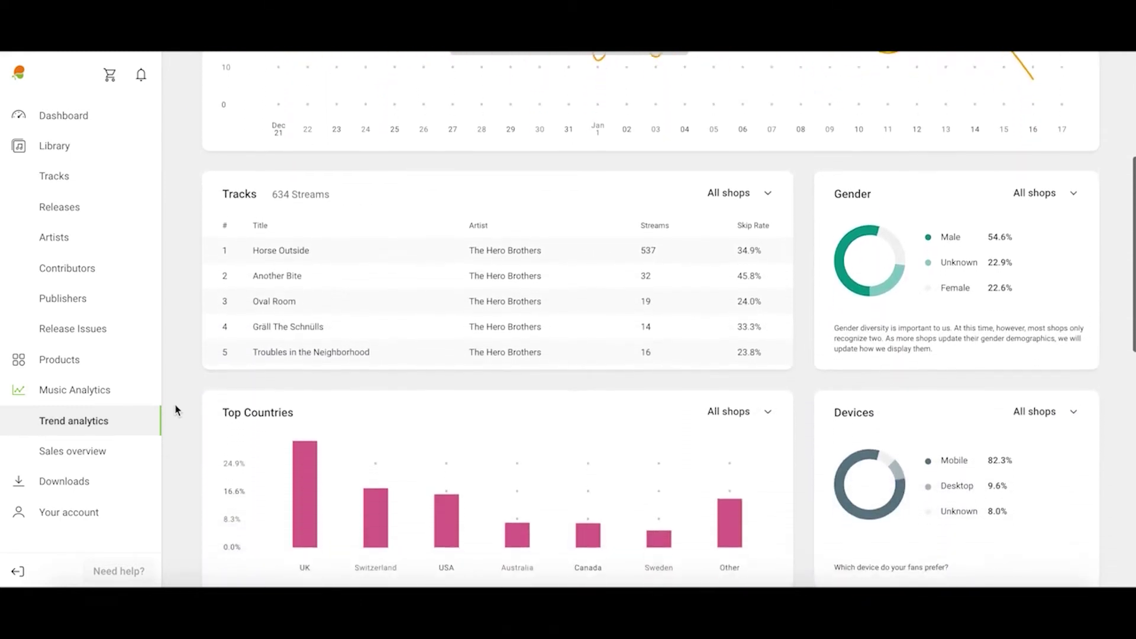
pyautogui.scroll(-3, 175, 409)
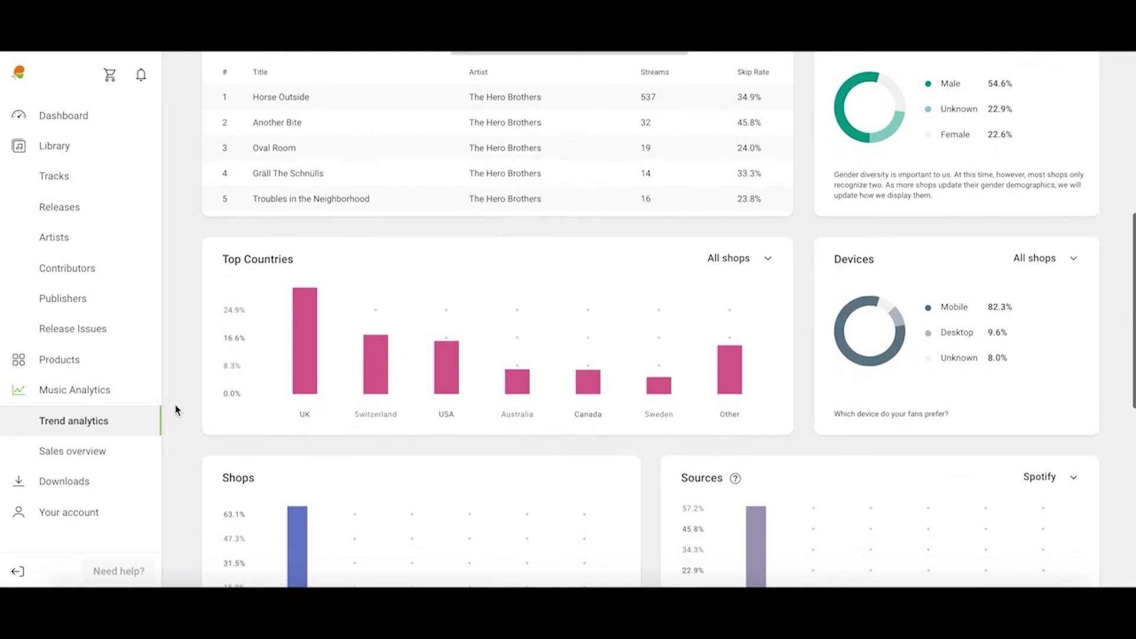
pyautogui.scroll(-3, 175, 410)
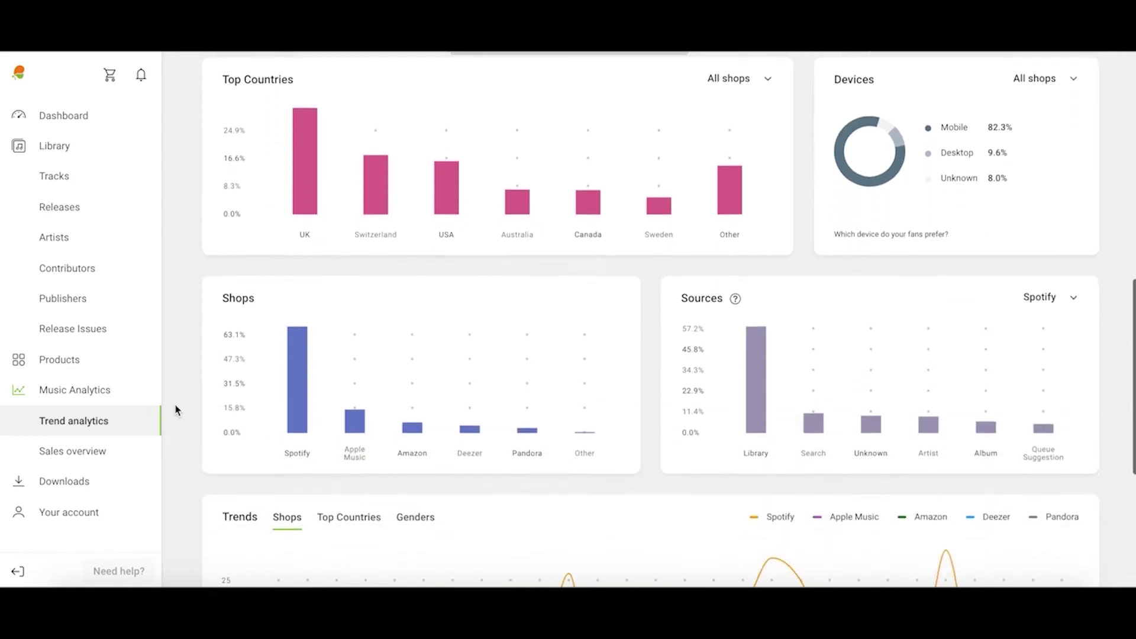
pyautogui.scroll(-3, 175, 410)
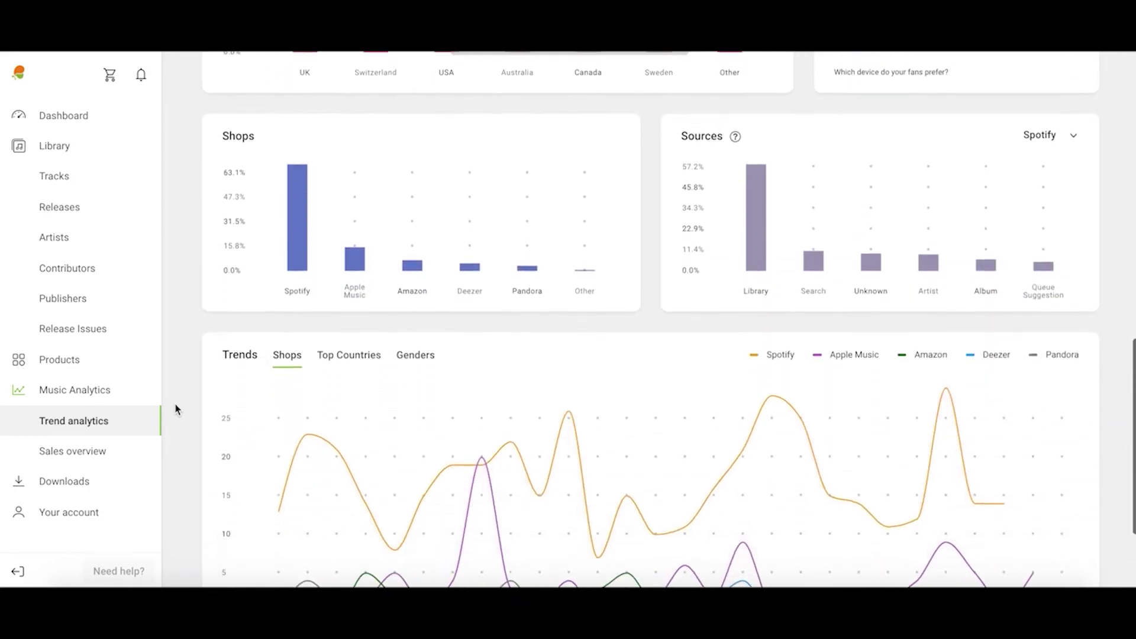
pyautogui.scroll(-2, 175, 410)
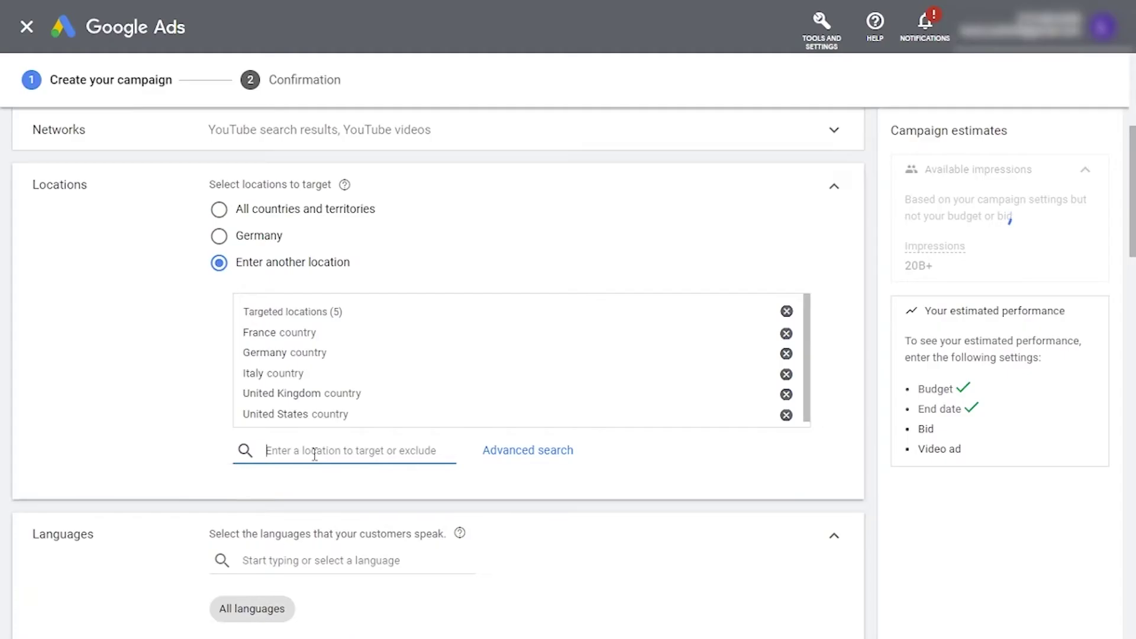
# - Add Spain as a targeted country and keep All languages
pyautogui.write('Spain')
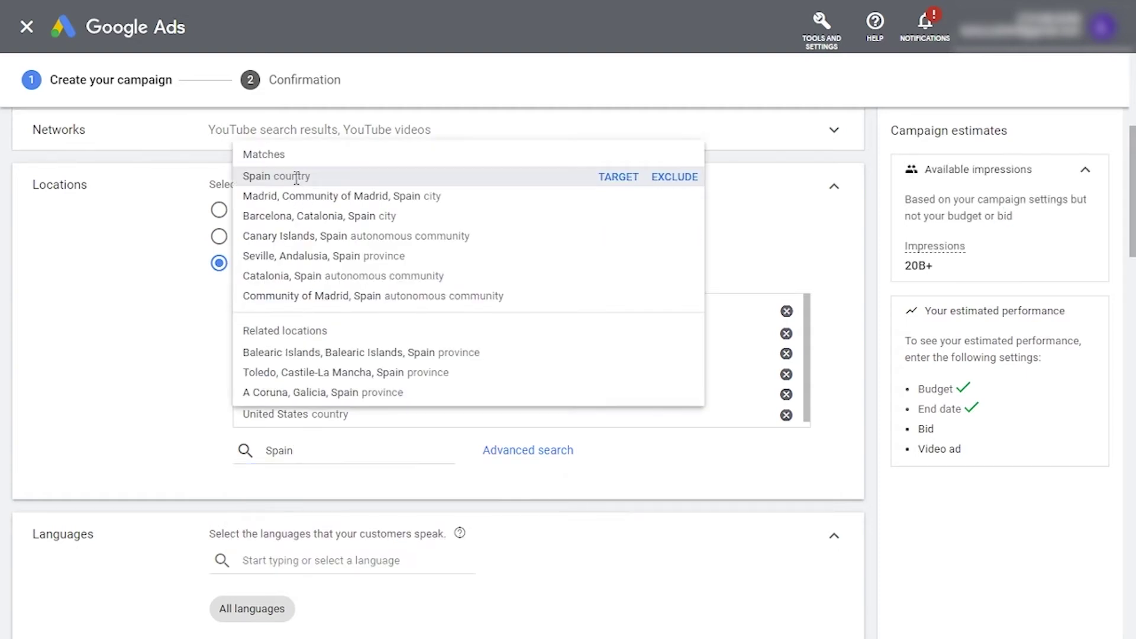
pyautogui.click(297, 177)
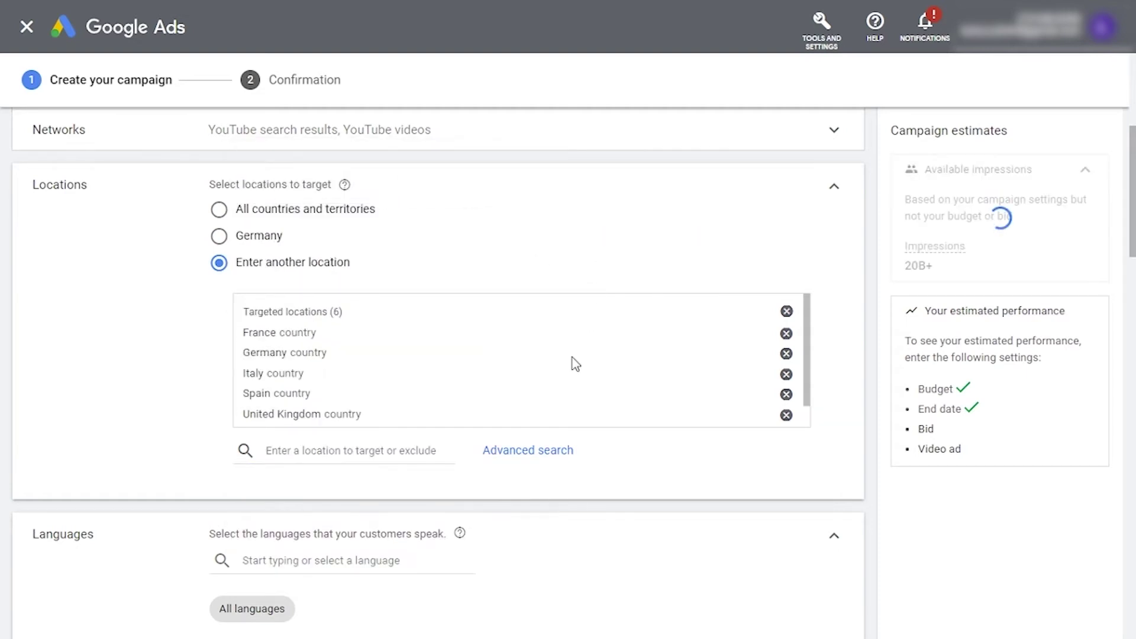
pyautogui.scroll(2, 572, 364)
pyautogui.scroll(-1, 575, 364)
pyautogui.click(835, 229)
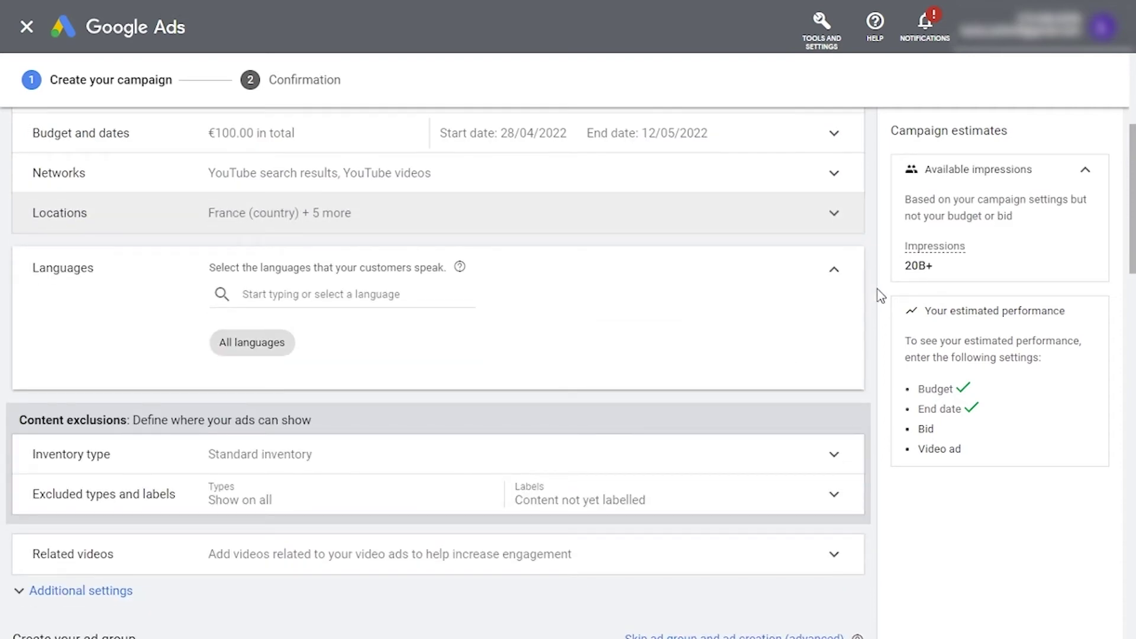
pyautogui.click(835, 272)
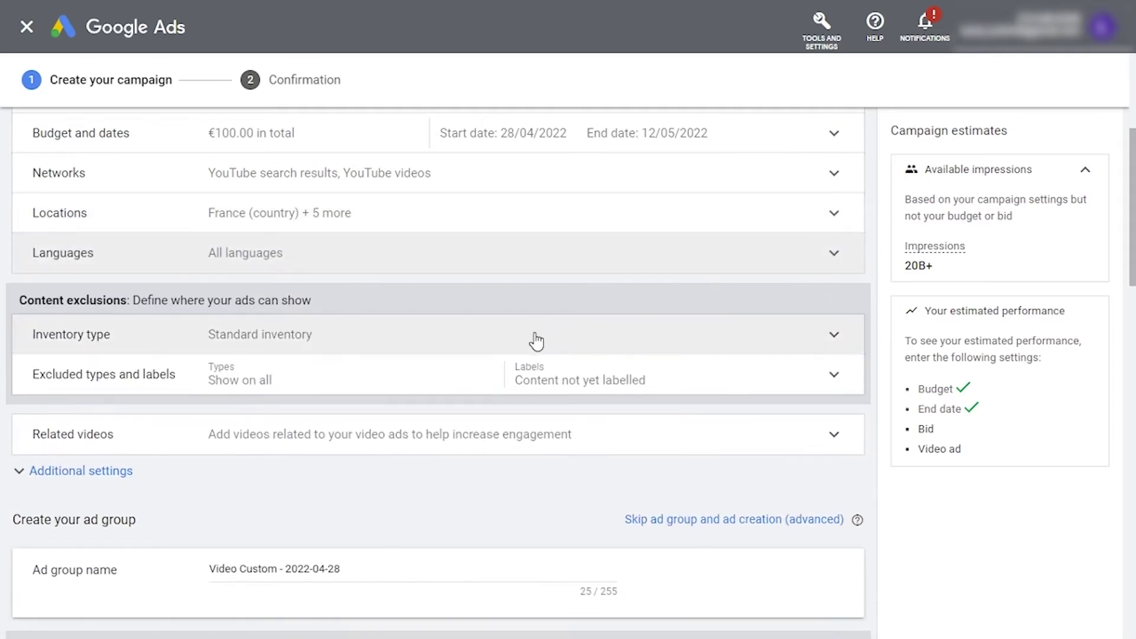
# - Compare the Expanded and Limited inventory options, then keep Standard inventory
pyautogui.click(537, 341)
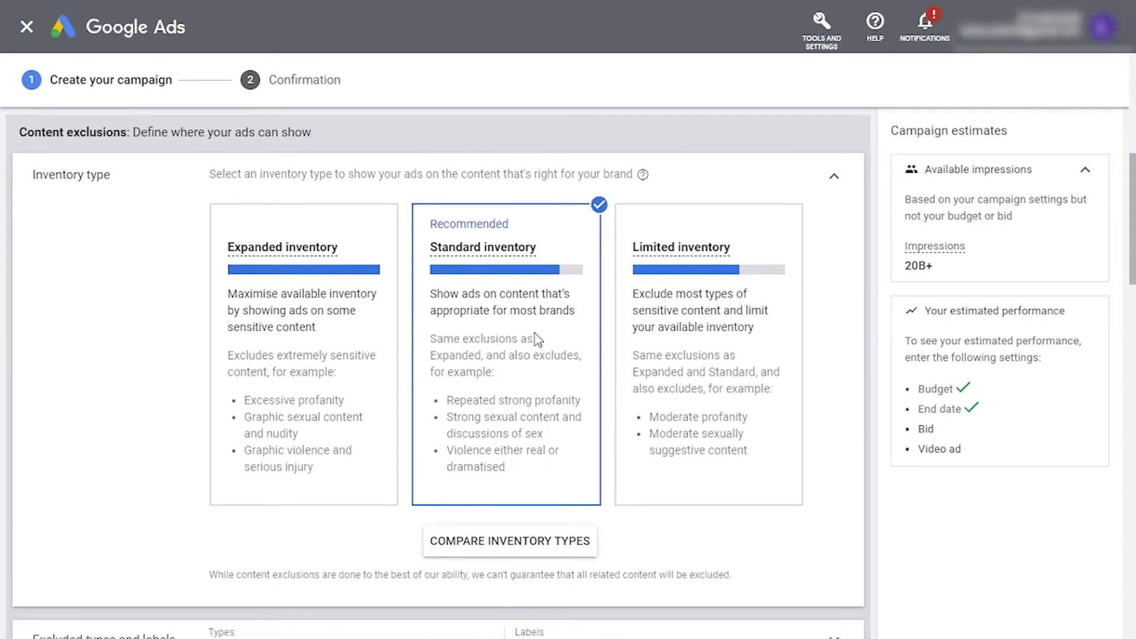
pyautogui.click(341, 355)
pyautogui.click(660, 333)
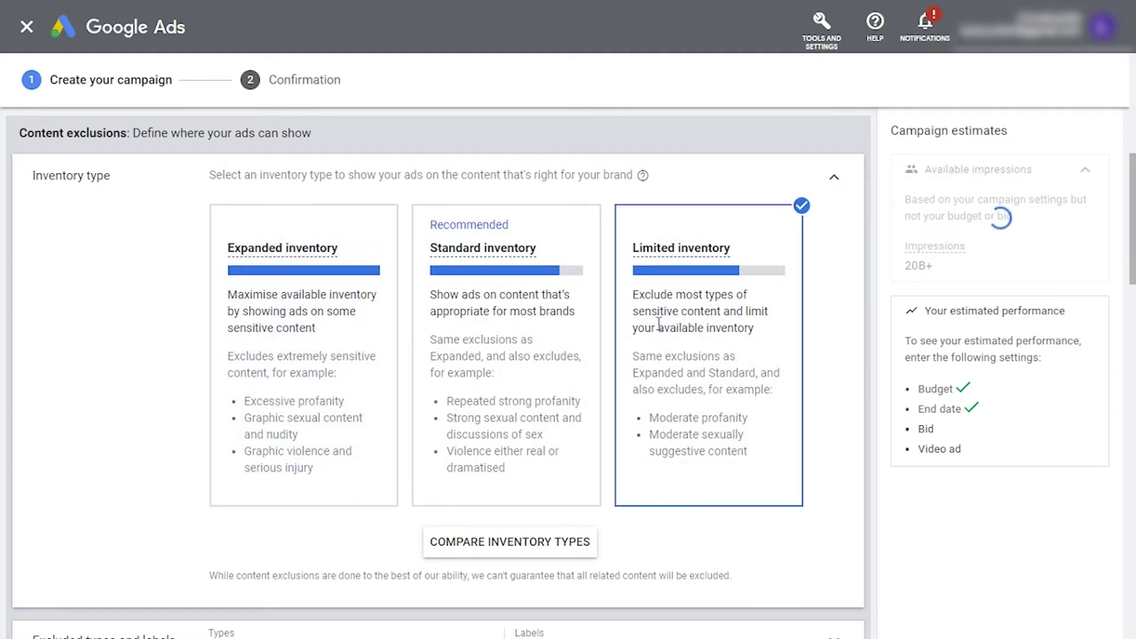
pyautogui.click(519, 290)
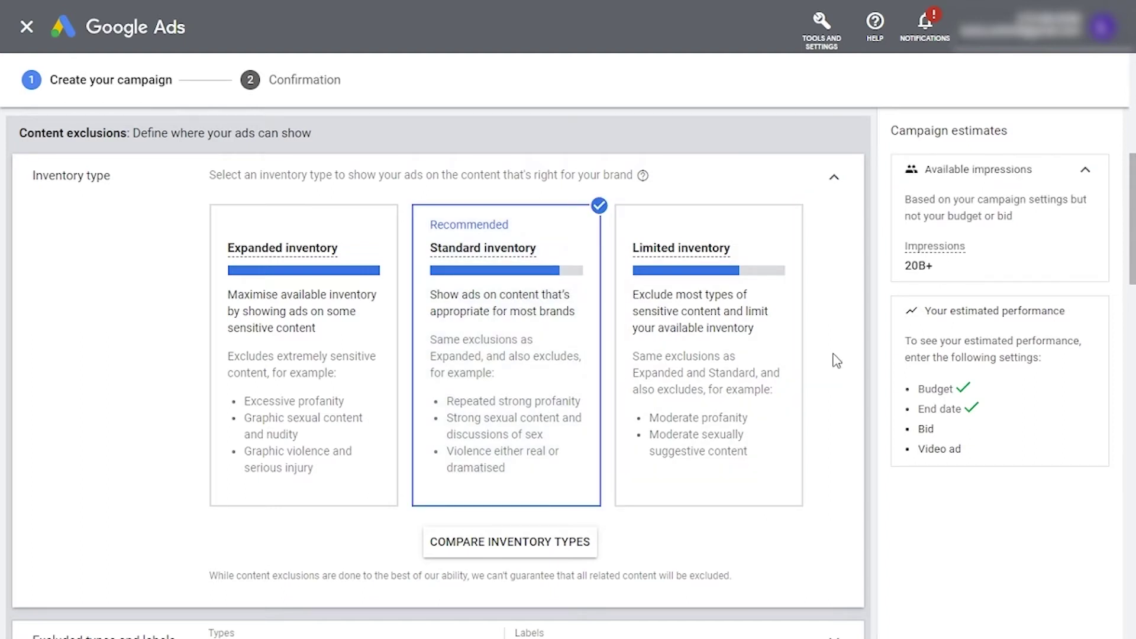
pyautogui.click(805, 355)
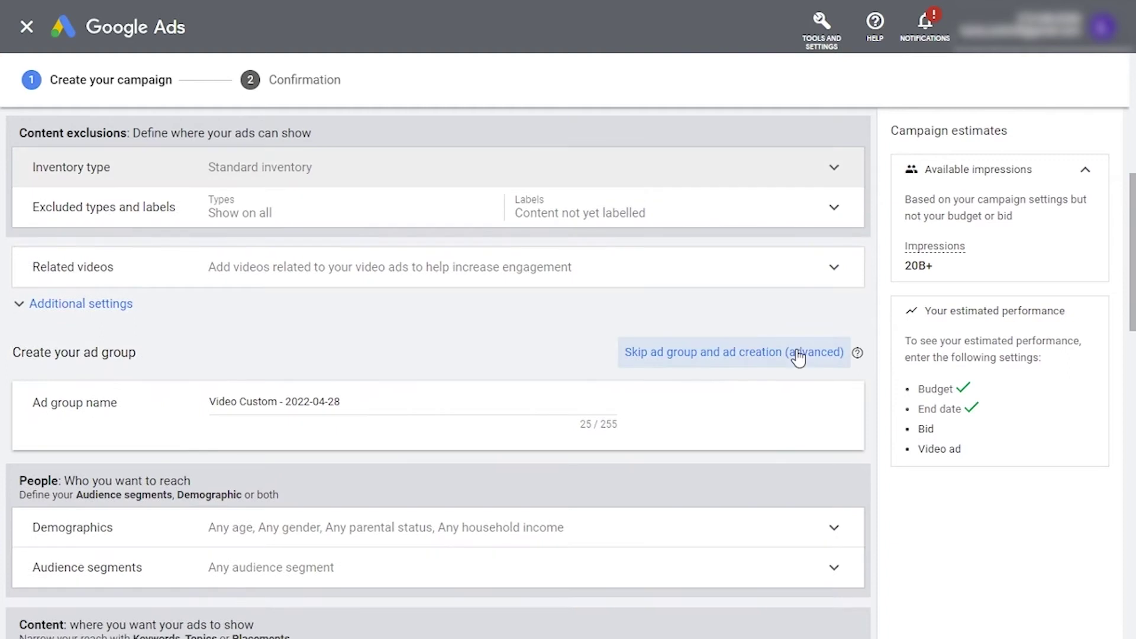
# - In Related videos, search for 'PMX Soundz' and pick My Soul - PMX SoundZ
pyautogui.click(563, 274)
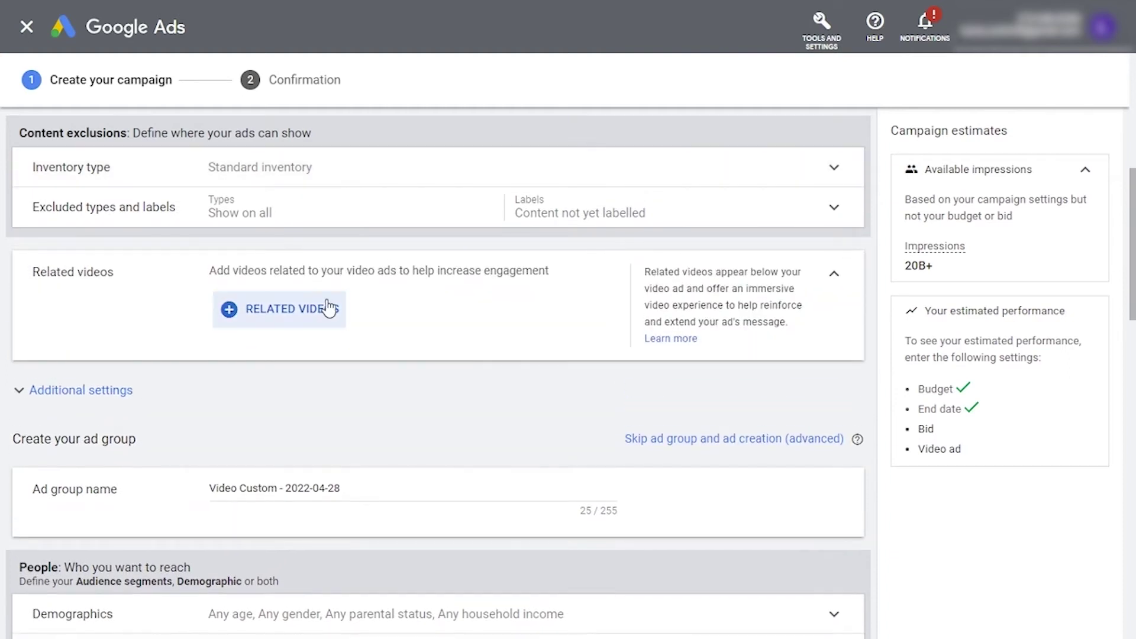
pyautogui.click(310, 315)
pyautogui.click(263, 139)
pyautogui.write('PMX S')
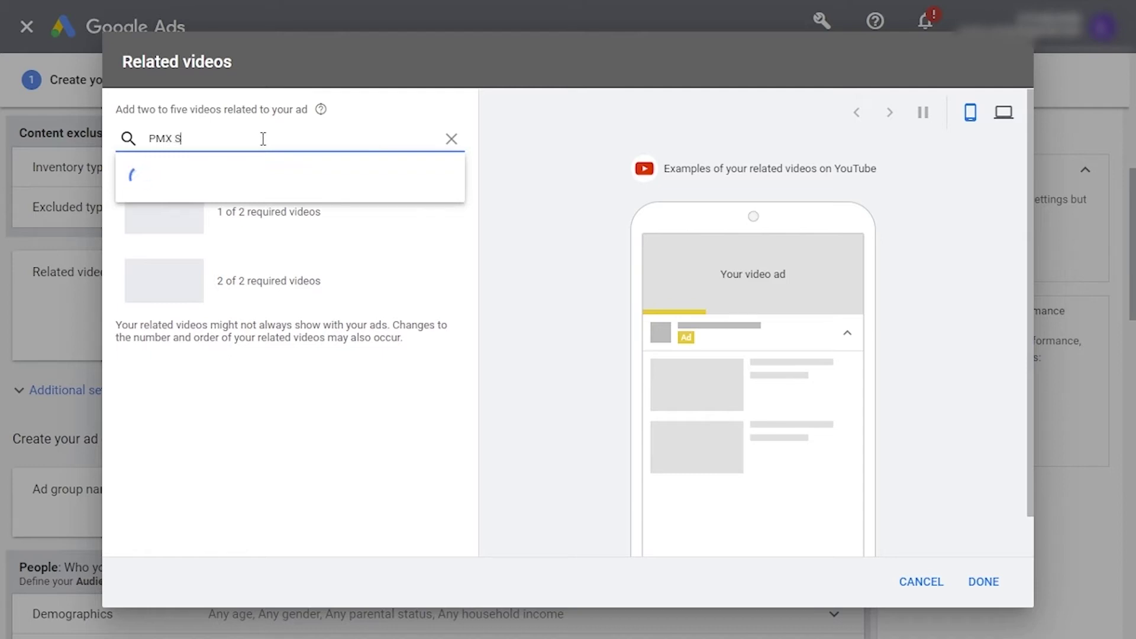
pyautogui.write('ounds')
pyautogui.press('BackSpace')
pyautogui.write('z')
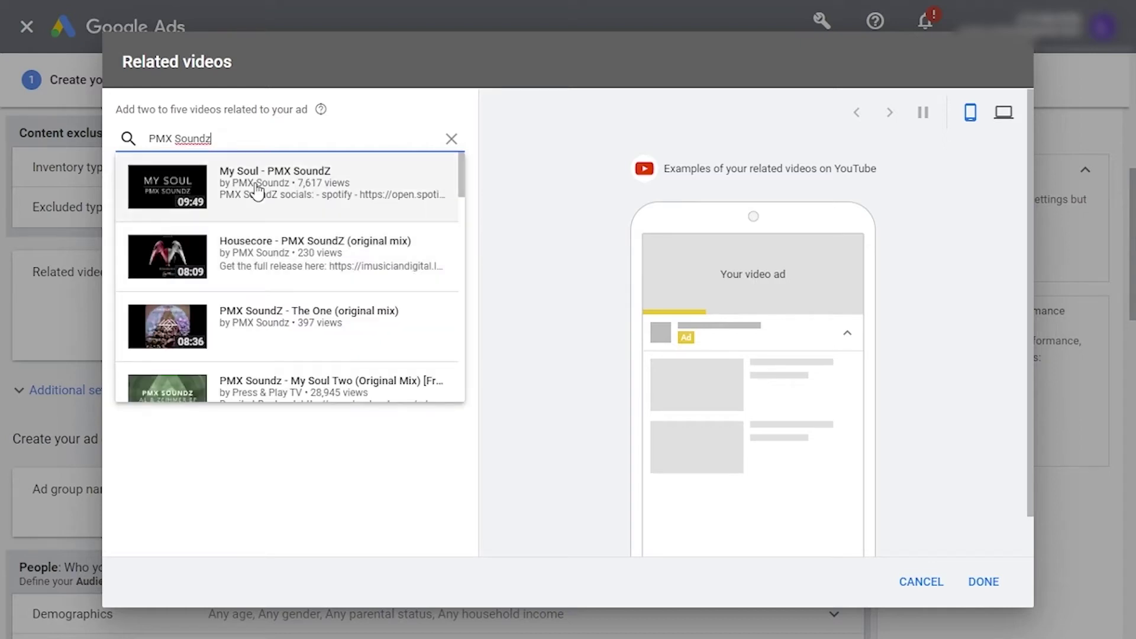
pyautogui.click(256, 207)
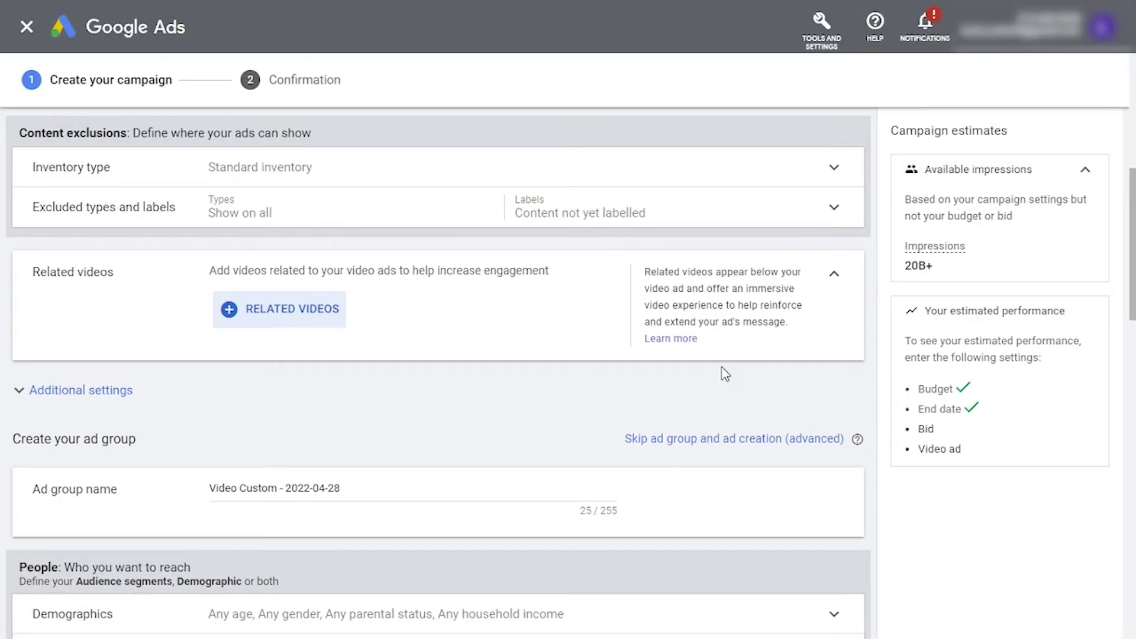
# - Scroll down to the Create your video ads section of the campaign
pyautogui.scroll(-3, 644, 432)
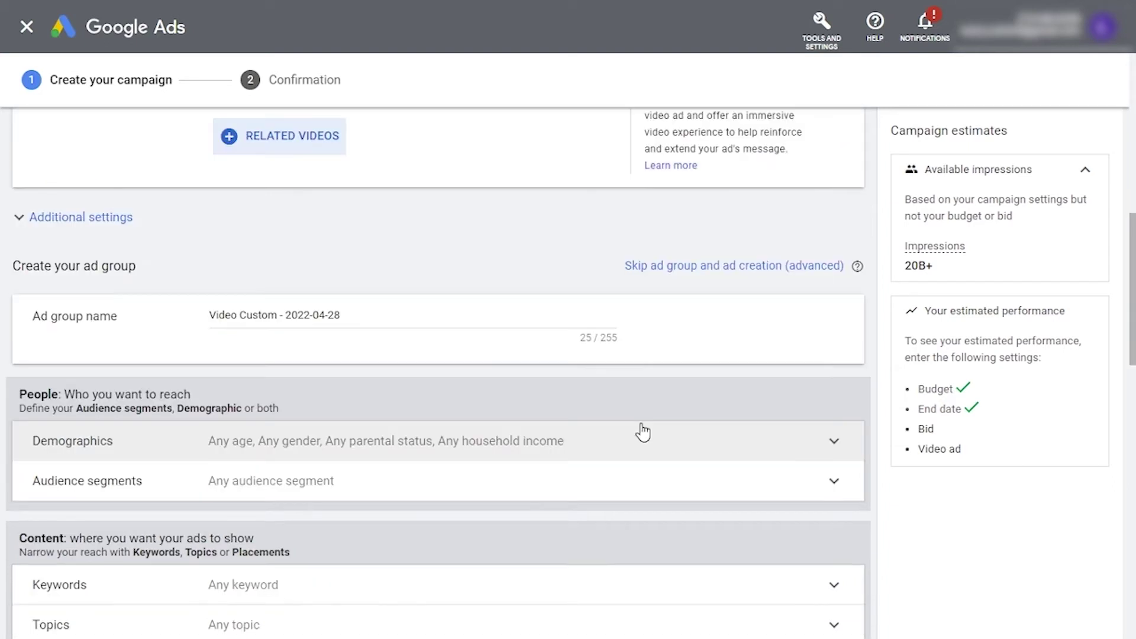
pyautogui.scroll(-6, 643, 433)
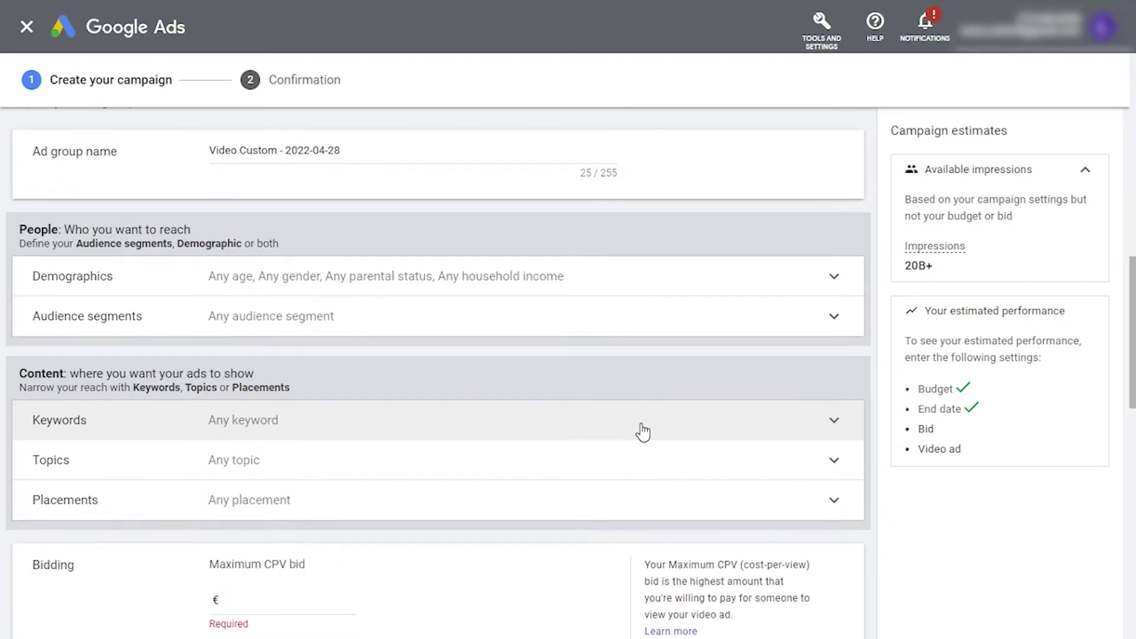
pyautogui.scroll(-5, 643, 433)
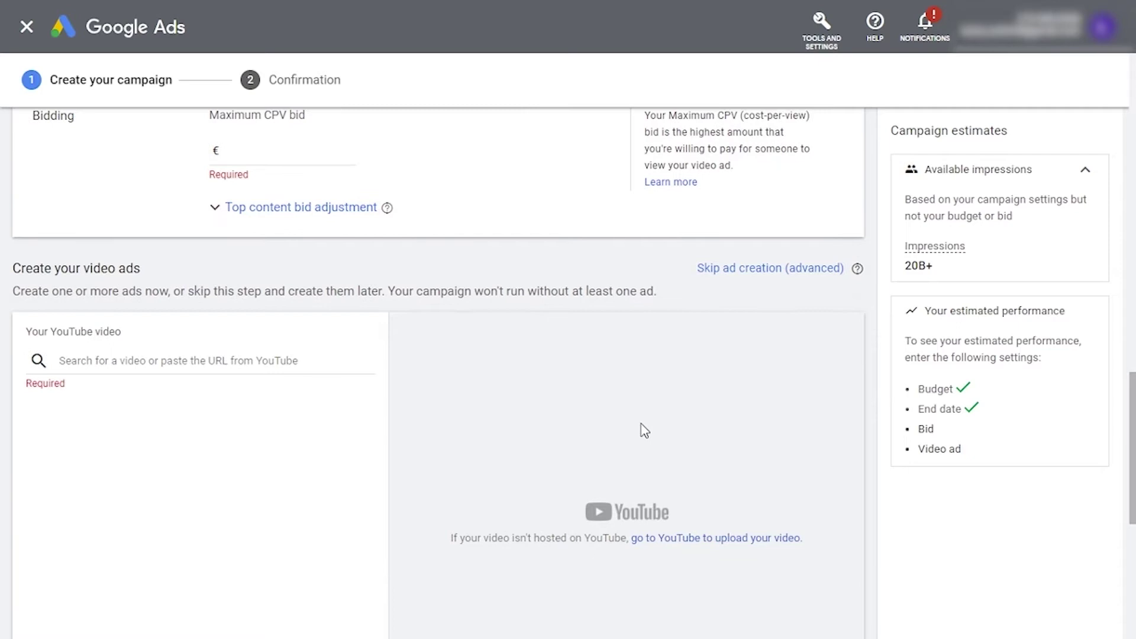
pyautogui.scroll(-1, 644, 431)
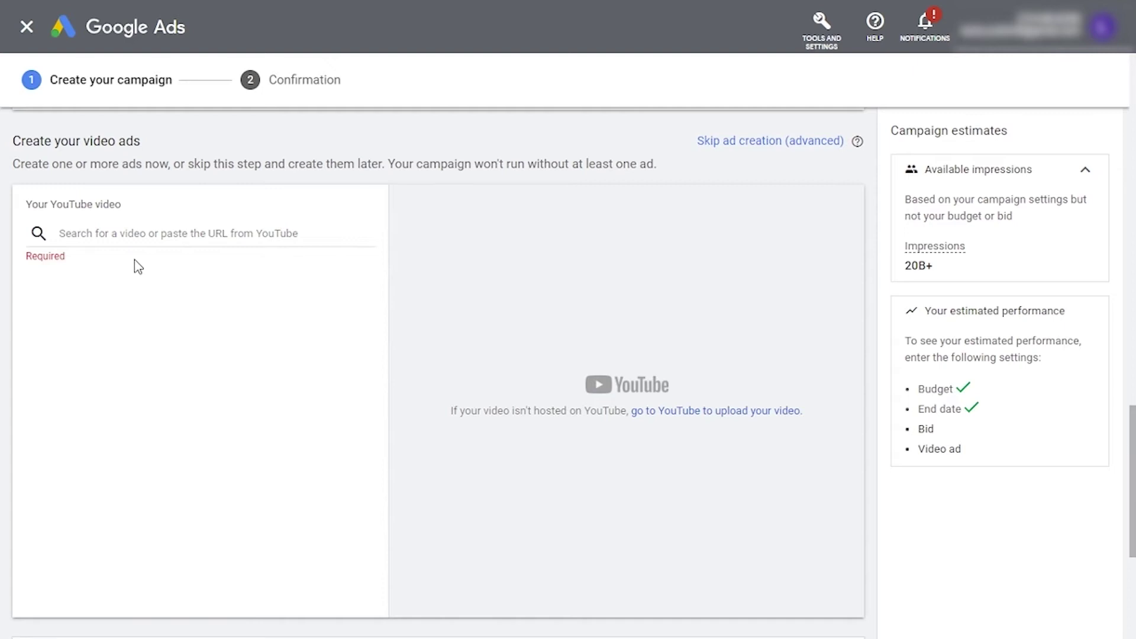
# - Paste the music video's YouTube link as the ad video and choose In-feed video ad
pyautogui.click(117, 237)
pyautogui.write('https://youtu.be/rzeFjjVfQiI')
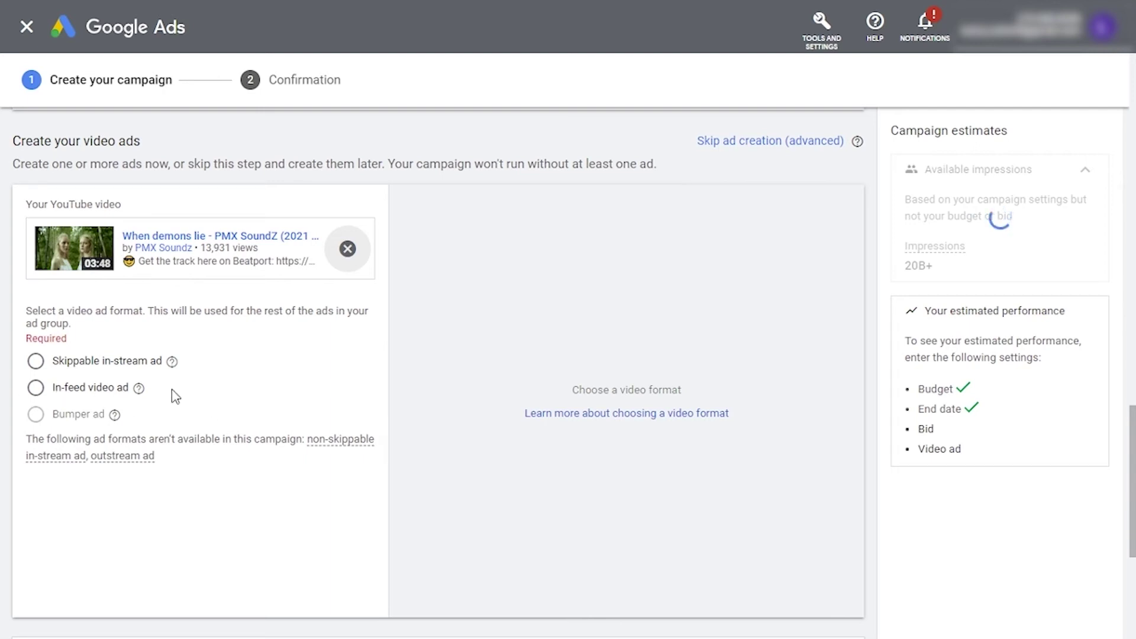
pyautogui.click(36, 388)
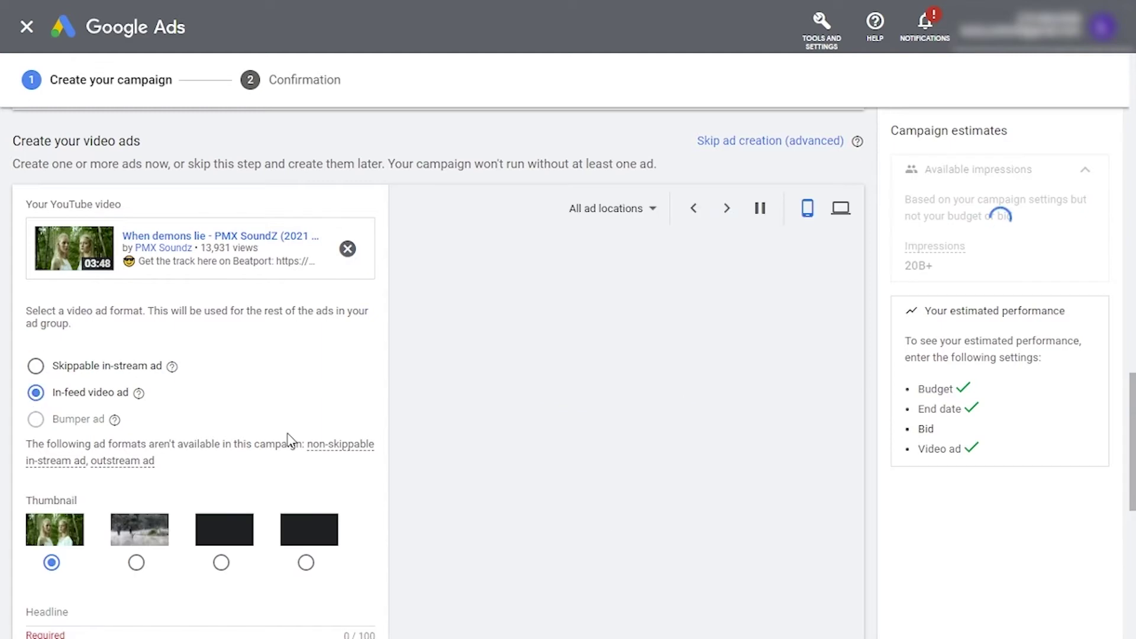
pyautogui.scroll(-3, 289, 434)
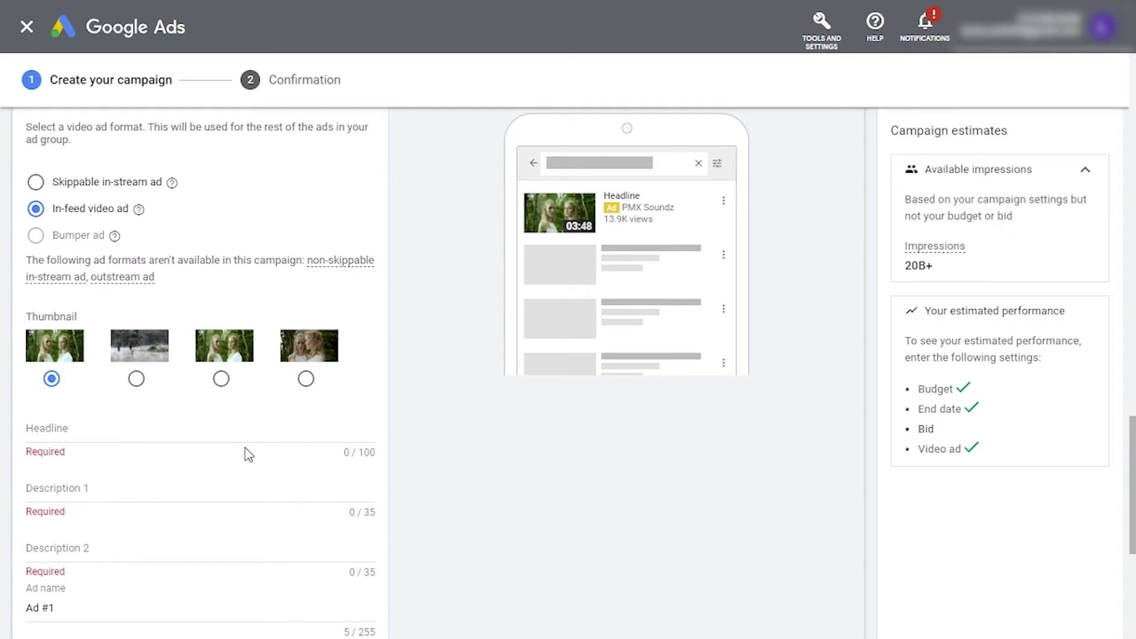
pyautogui.scroll(-2, 249, 455)
pyautogui.scroll(1, 249, 455)
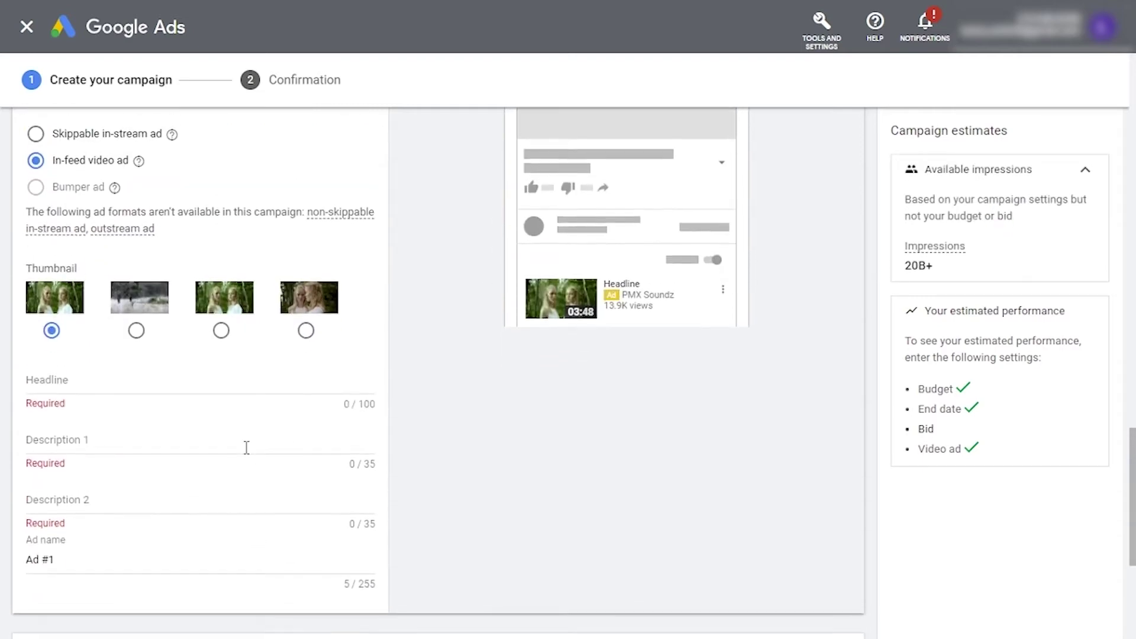
# - Set the ad headline to 'When Demons Lie - PMX Soundz (House/Techno)'
pyautogui.click(138, 379)
pyautogui.write('When Demons Lie')
pyautogui.scroll(2, 137, 385)
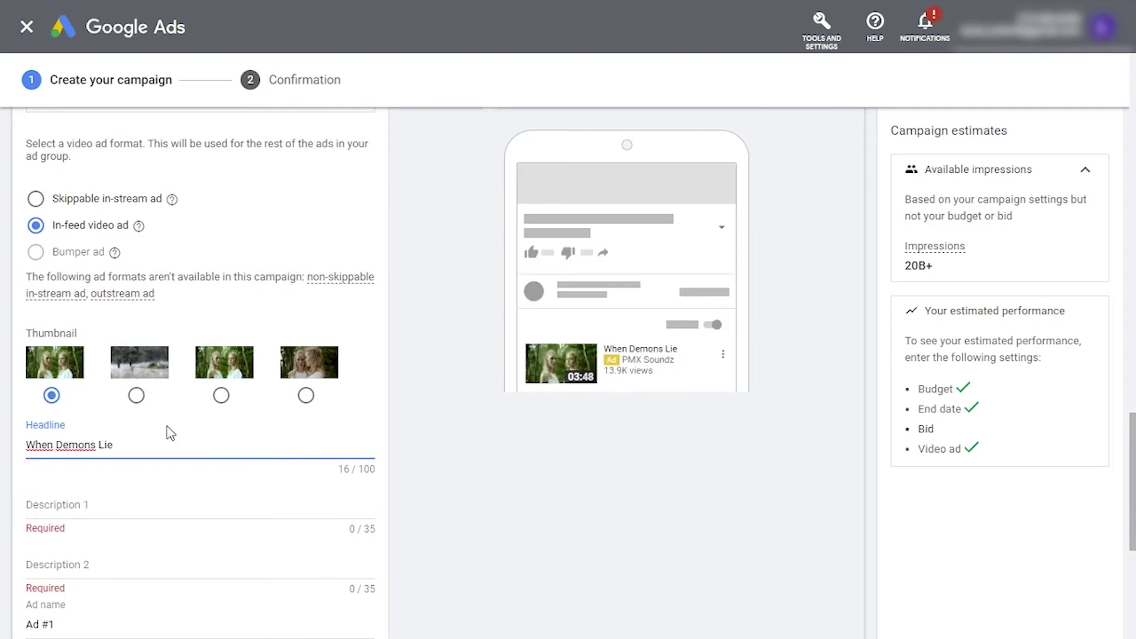
pyautogui.write('- PMX D')
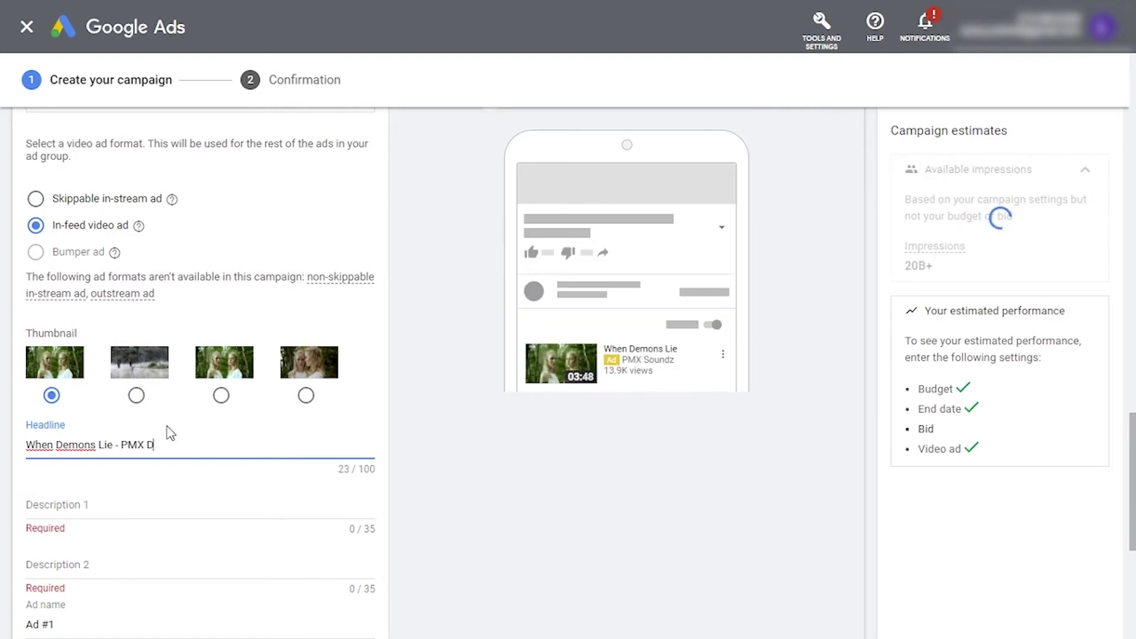
pyautogui.press('BackSpace')
pyautogui.write('Soundw')
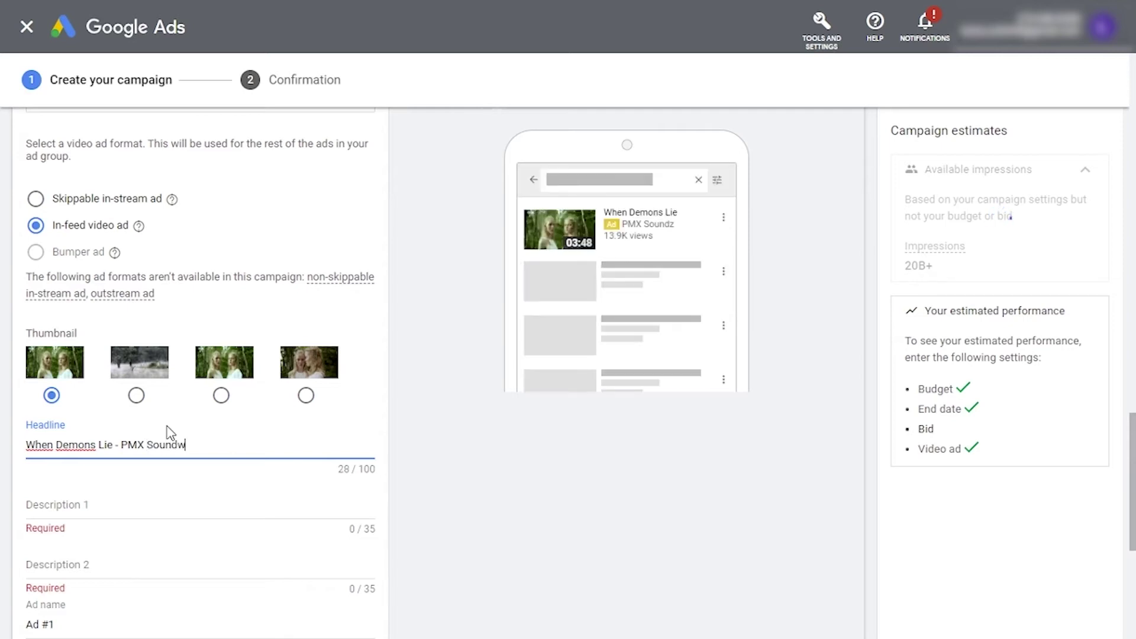
pyautogui.press('BackSpace')
pyautogui.press('BackSpace')
pyautogui.write('z (House')
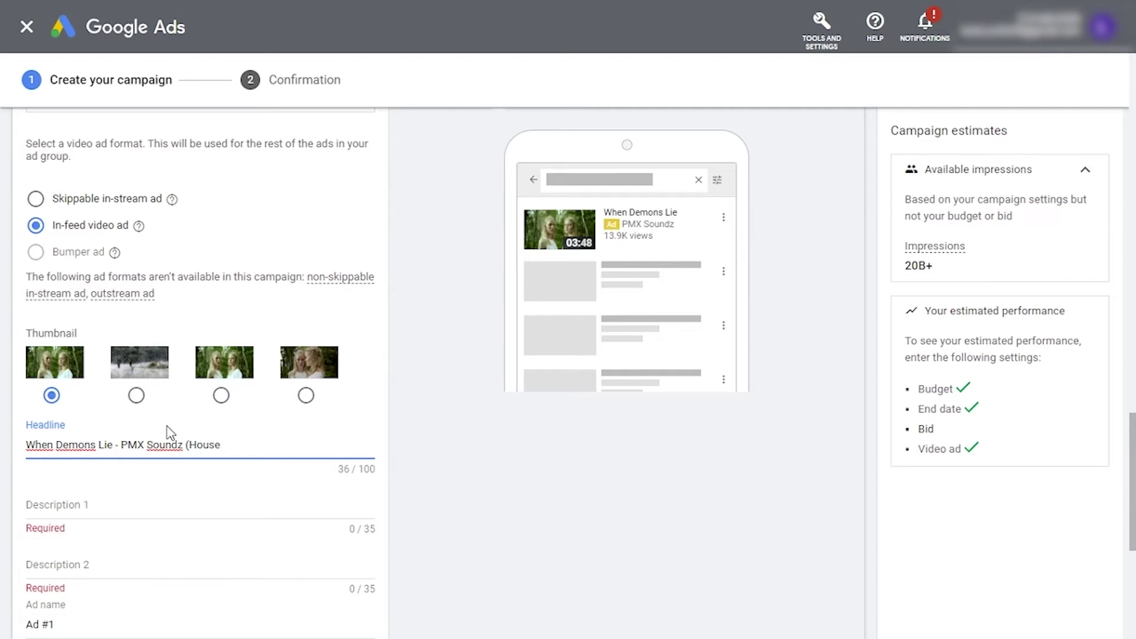
pyautogui.write('/')
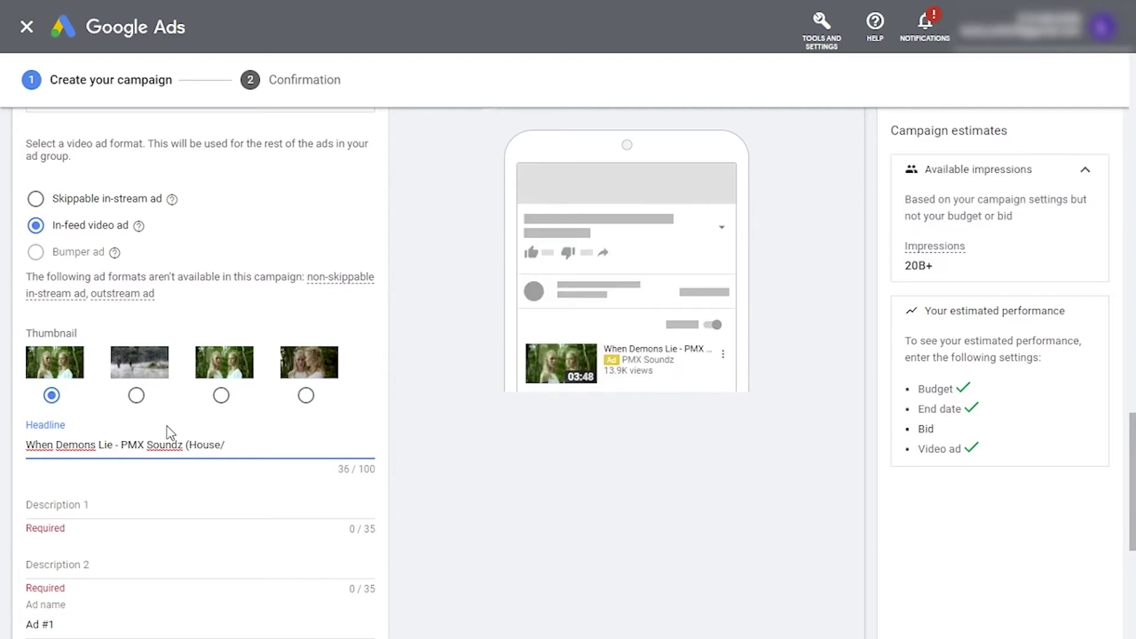
pyautogui.write('Techno)')
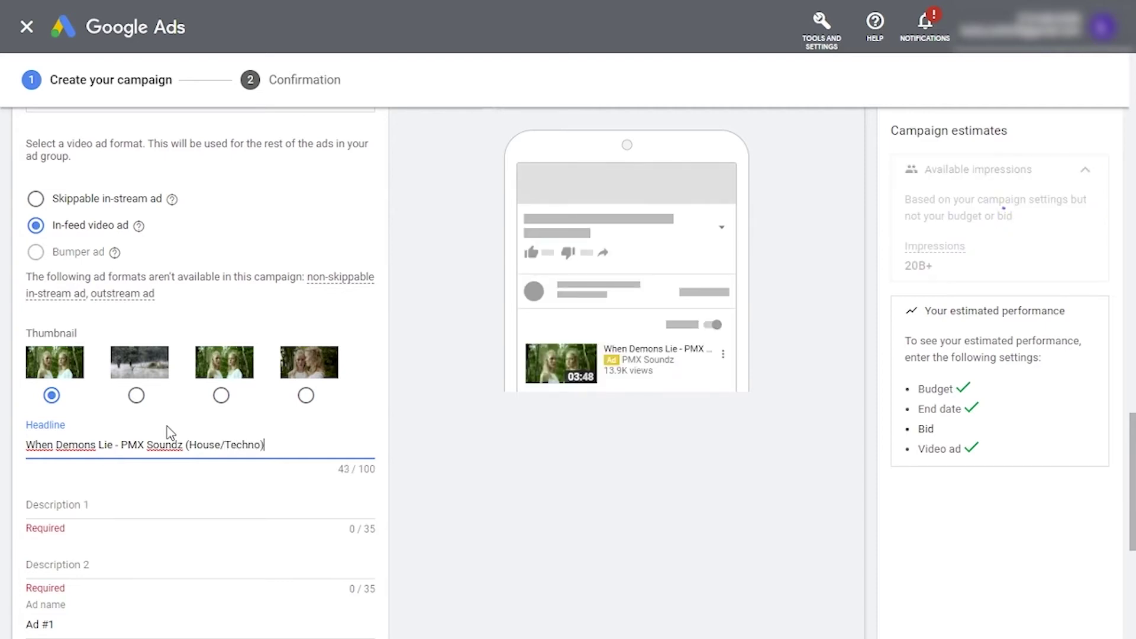
pyautogui.click(382, 424)
# - Set Description 1 to 'Official Music Video' and Description 2 to 'Brand New - Watch Now'
pyautogui.scroll(-1, 383, 424)
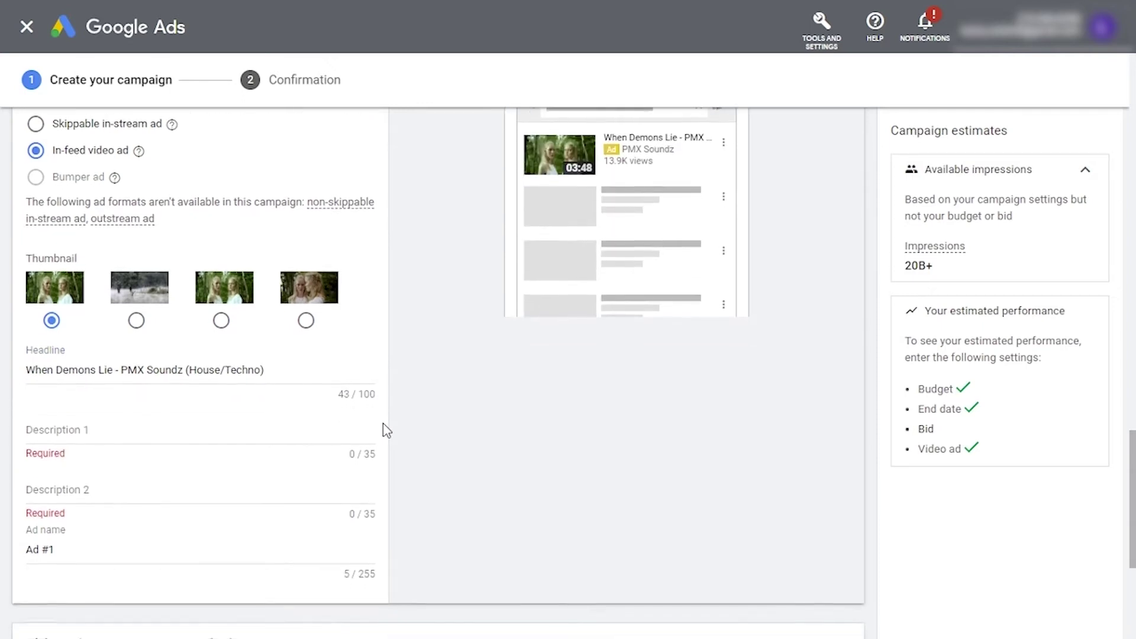
pyautogui.click(193, 432)
pyautogui.write('Off')
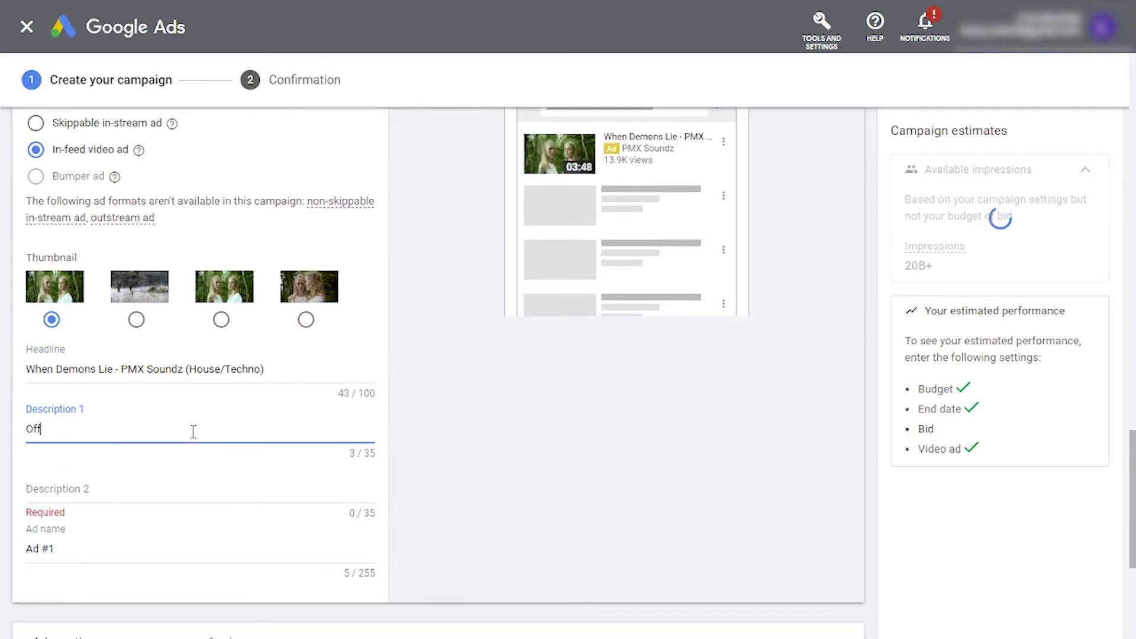
pyautogui.write('icial Music Video')
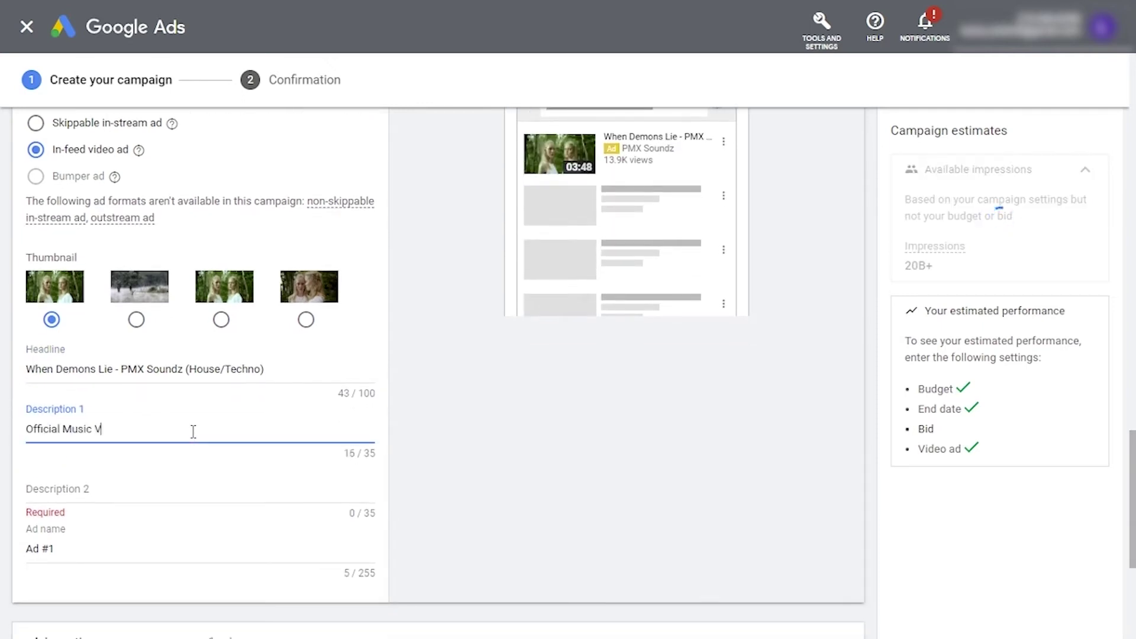
pyautogui.click(83, 484)
pyautogui.write('Brand New - ')
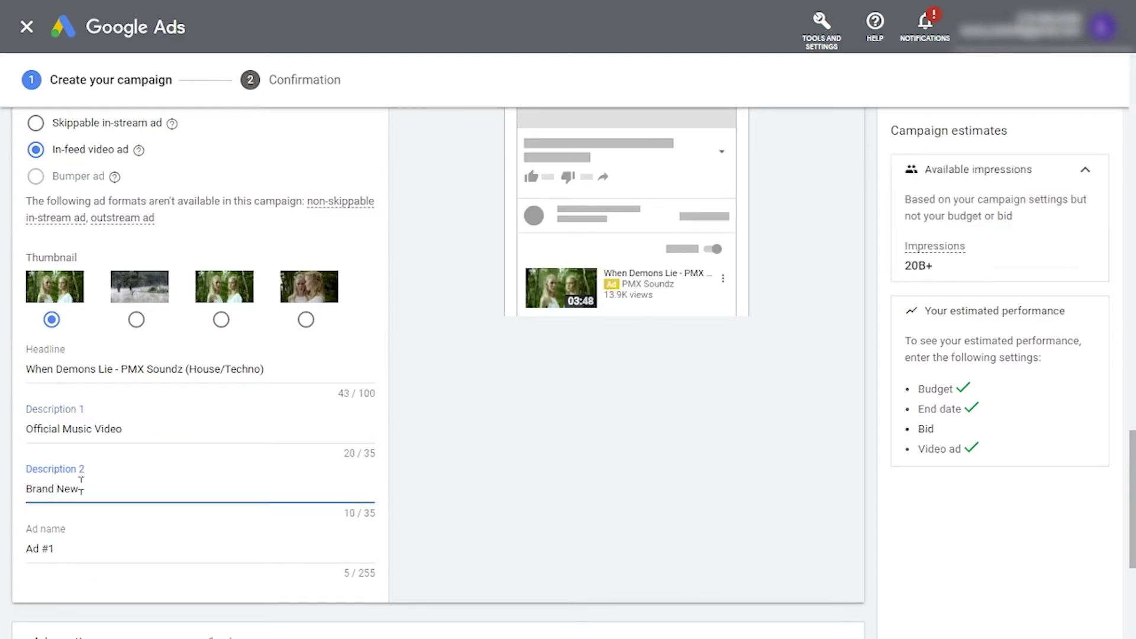
pyautogui.write('Watch Now')
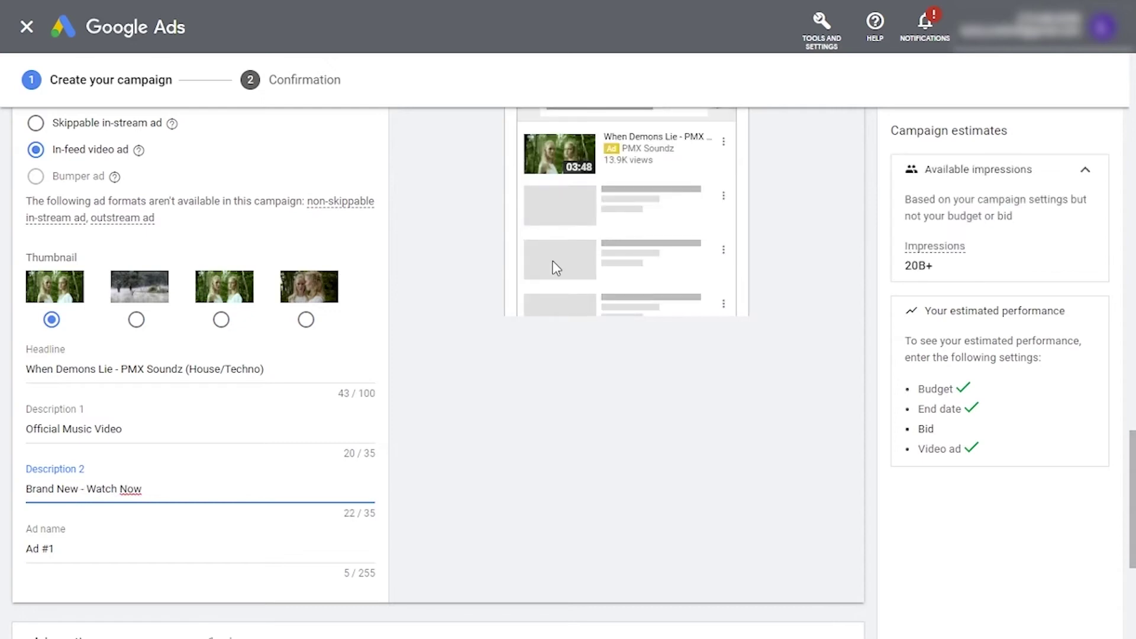
pyautogui.scroll(4, 553, 261)
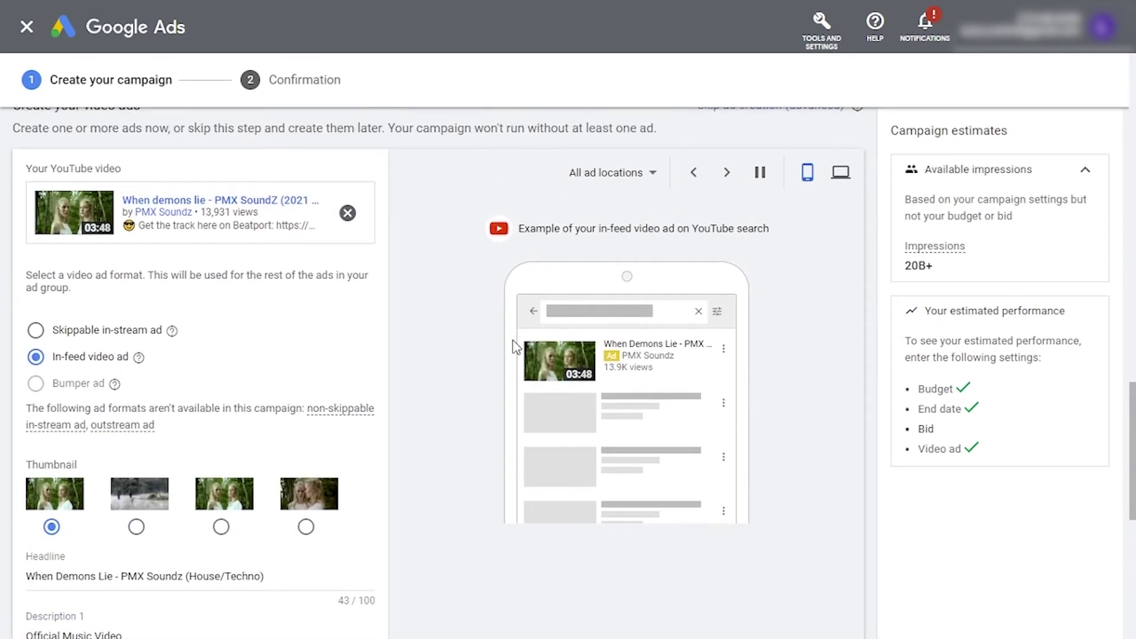
# - Make it a skippable in-stream ad with the video link as Final and Display URL
pyautogui.scroll(1, 424, 309)
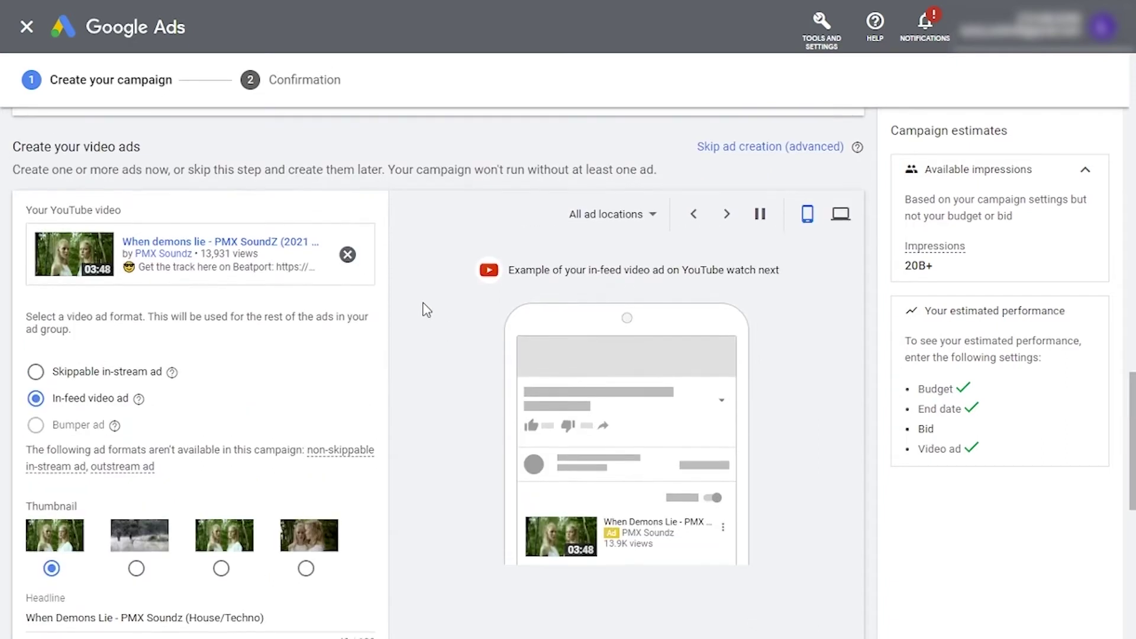
pyautogui.click(36, 373)
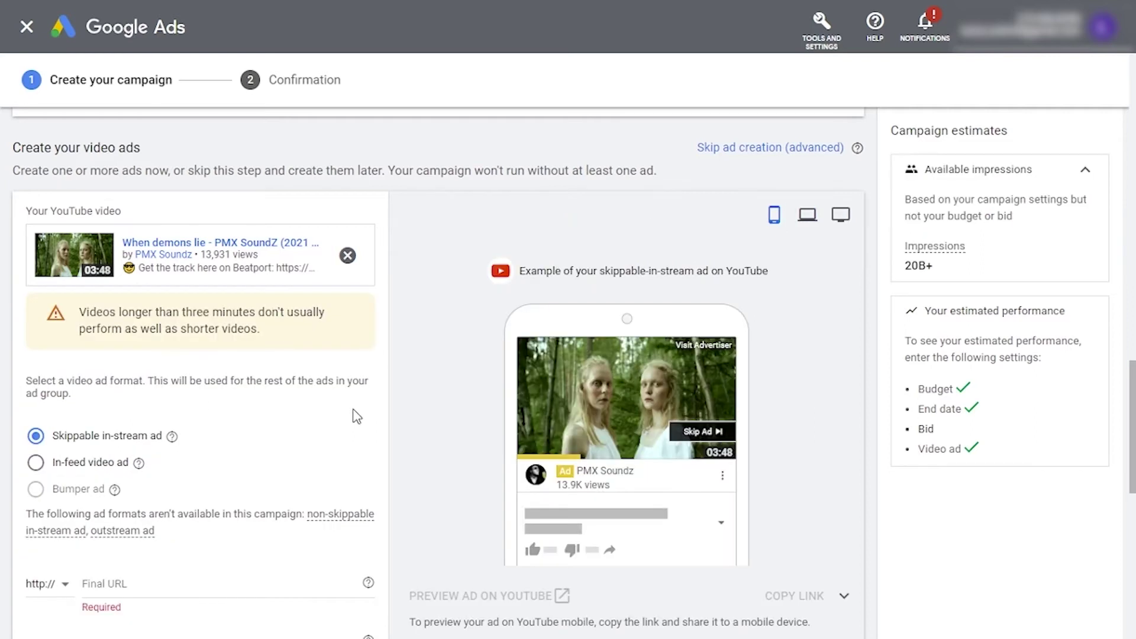
pyautogui.scroll(-4, 357, 416)
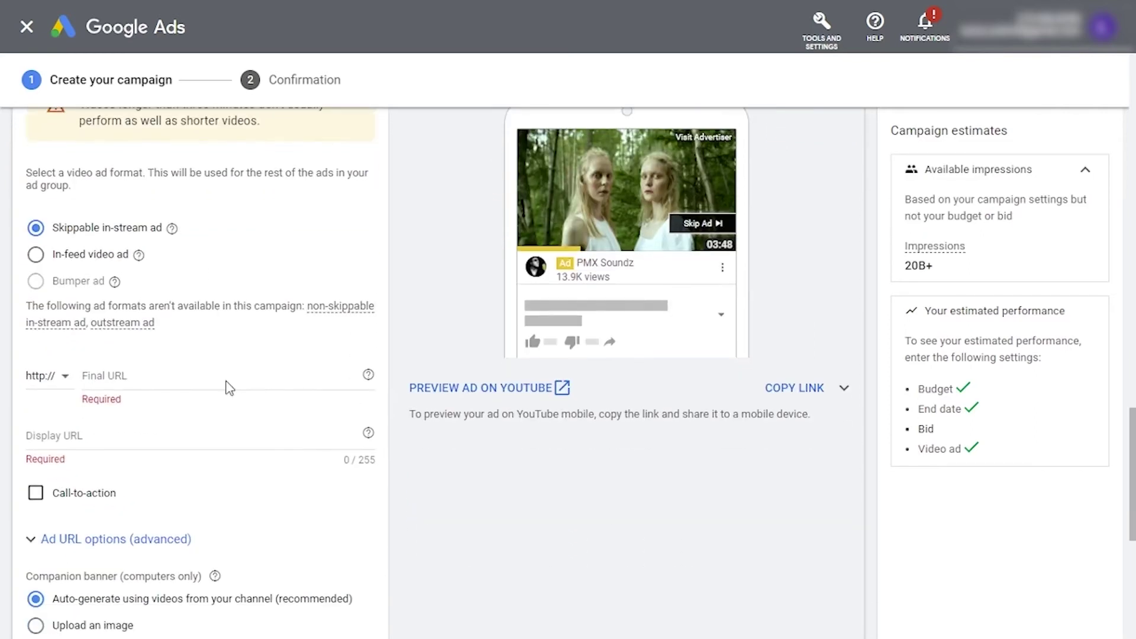
pyautogui.click(192, 374)
pyautogui.write('youtu.be/rzeFjjVfQiI')
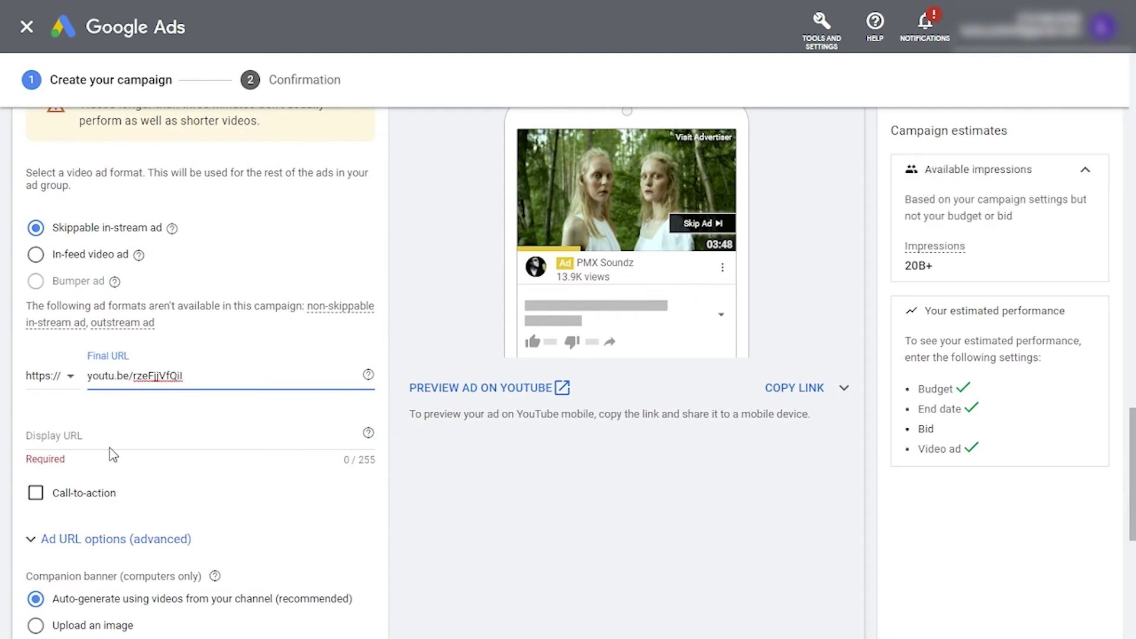
pyautogui.click(113, 450)
pyautogui.write('youtu.be/rzeFjjVfQiI')
pyautogui.scroll(-2, 234, 510)
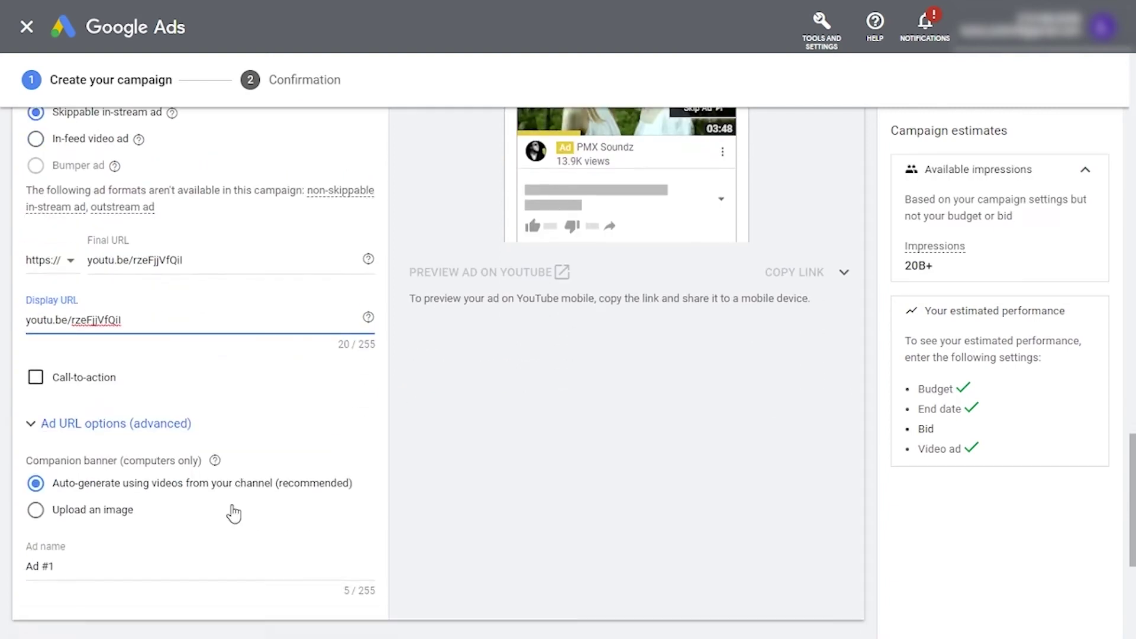
# - Add a Watch now call-to-action headlined 'When Demons Lie' and preview the ad on YouTube
pyautogui.click(36, 377)
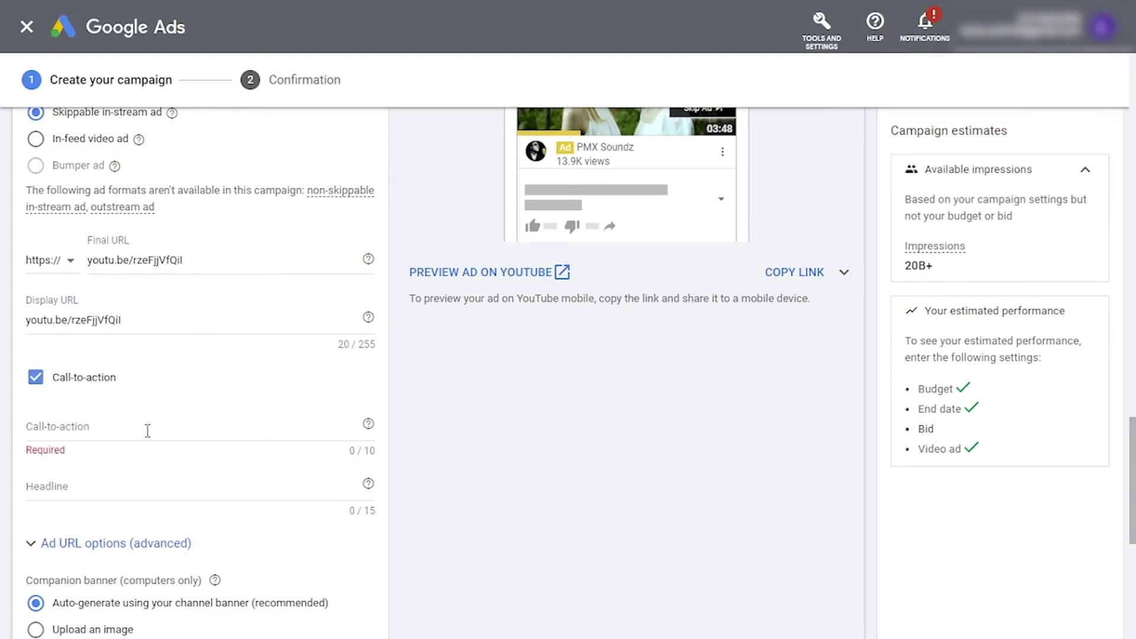
pyautogui.click(149, 430)
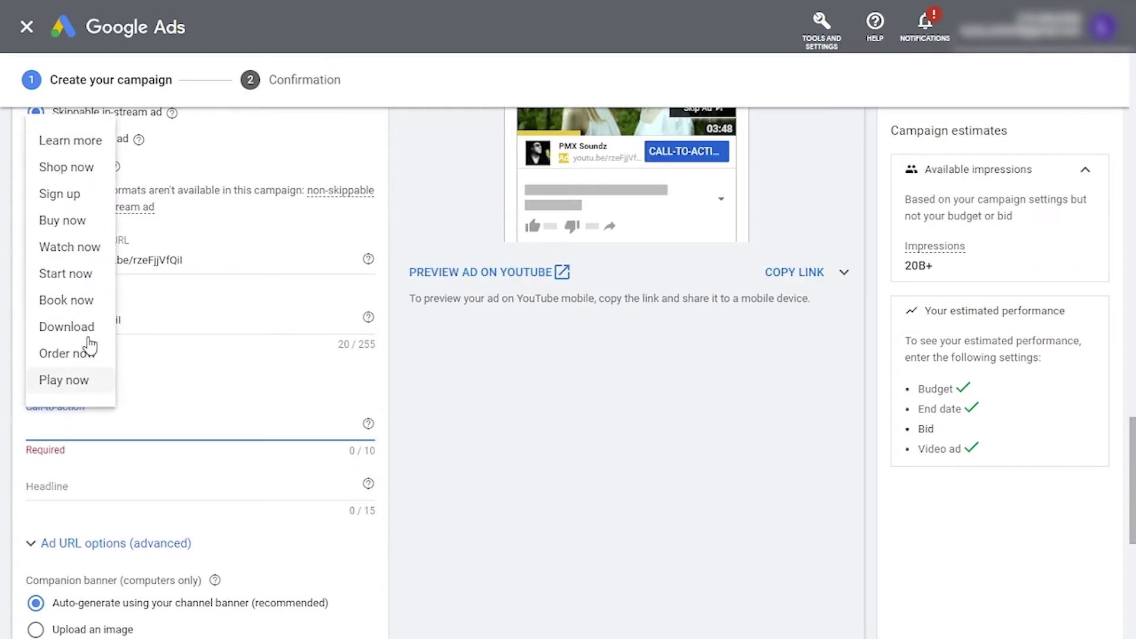
pyautogui.click(68, 252)
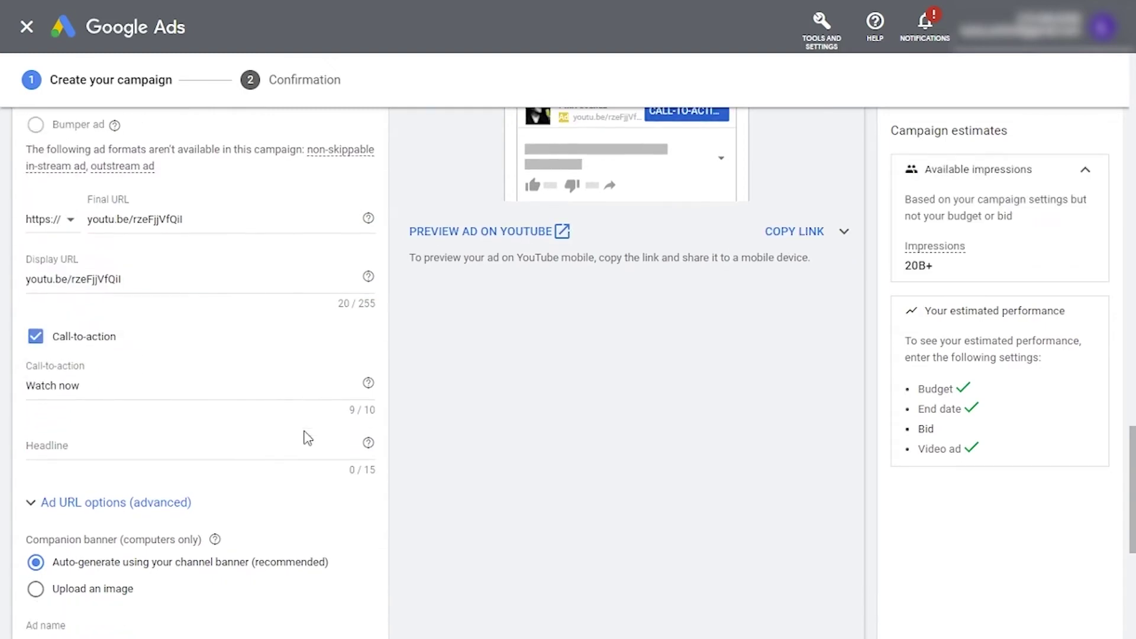
pyautogui.click(210, 446)
pyautogui.write('When Demons Lie')
pyautogui.scroll(4, 612, 367)
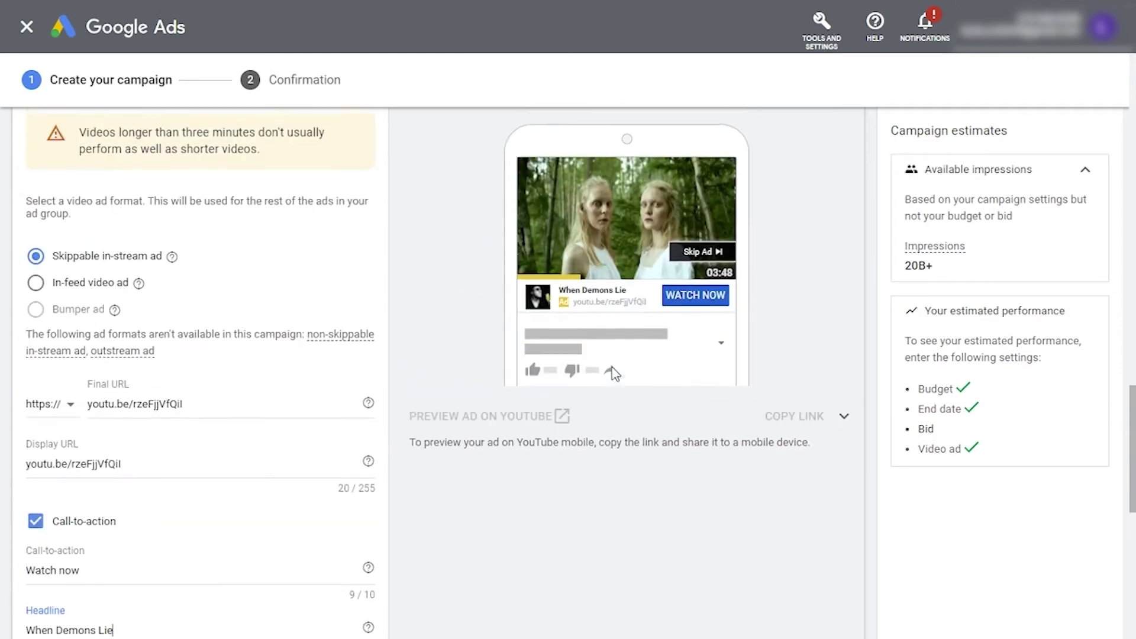
pyautogui.click(492, 445)
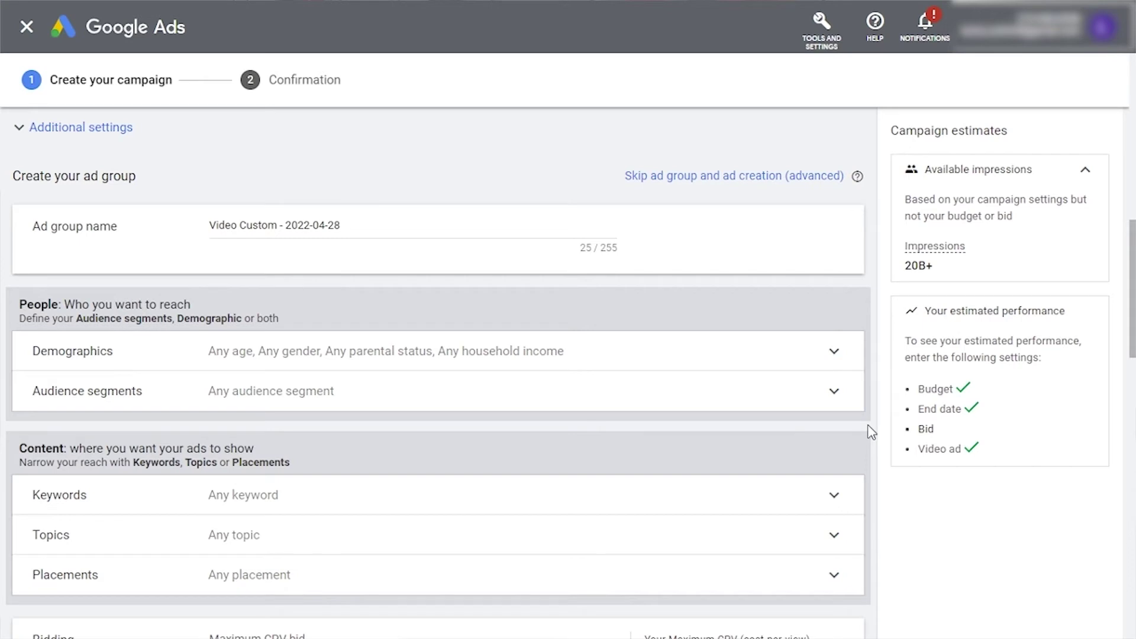
# - Replace the existing ad group name with 'Ad Group #1'
pyautogui.tripleClick(321, 225)
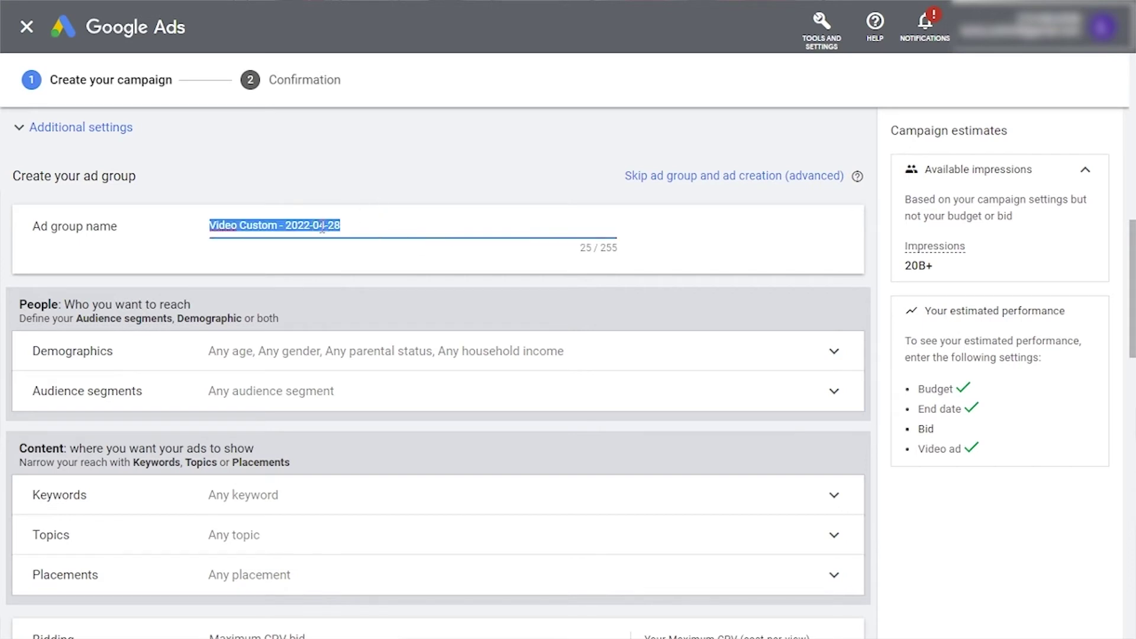
pyautogui.press('BackSpace')
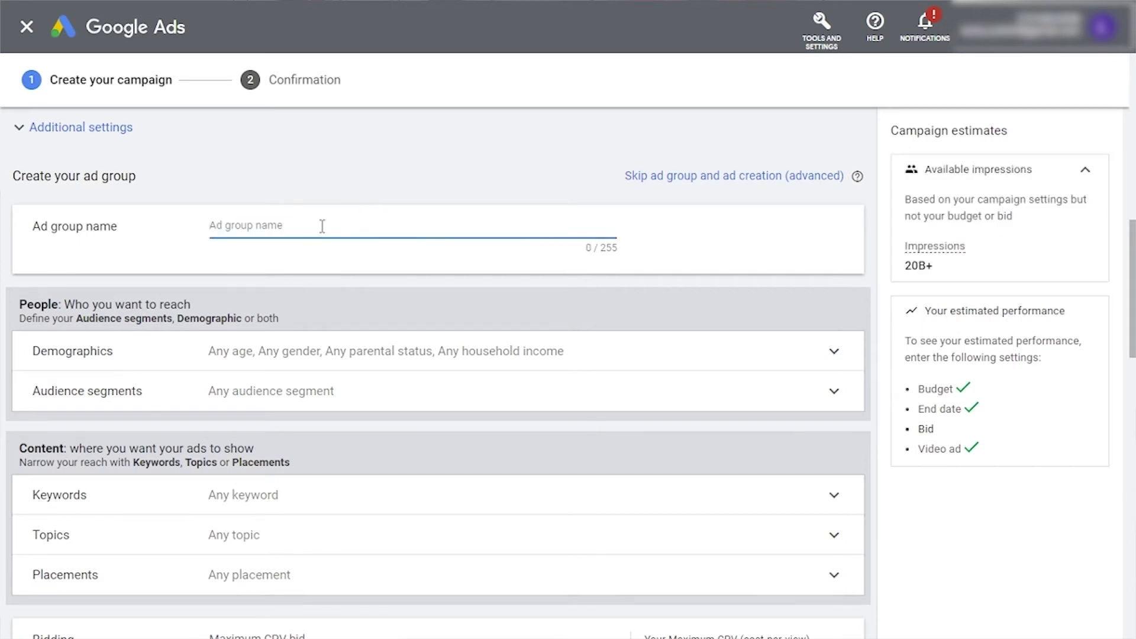
pyautogui.write('Ad Group #1')
pyautogui.click(327, 287)
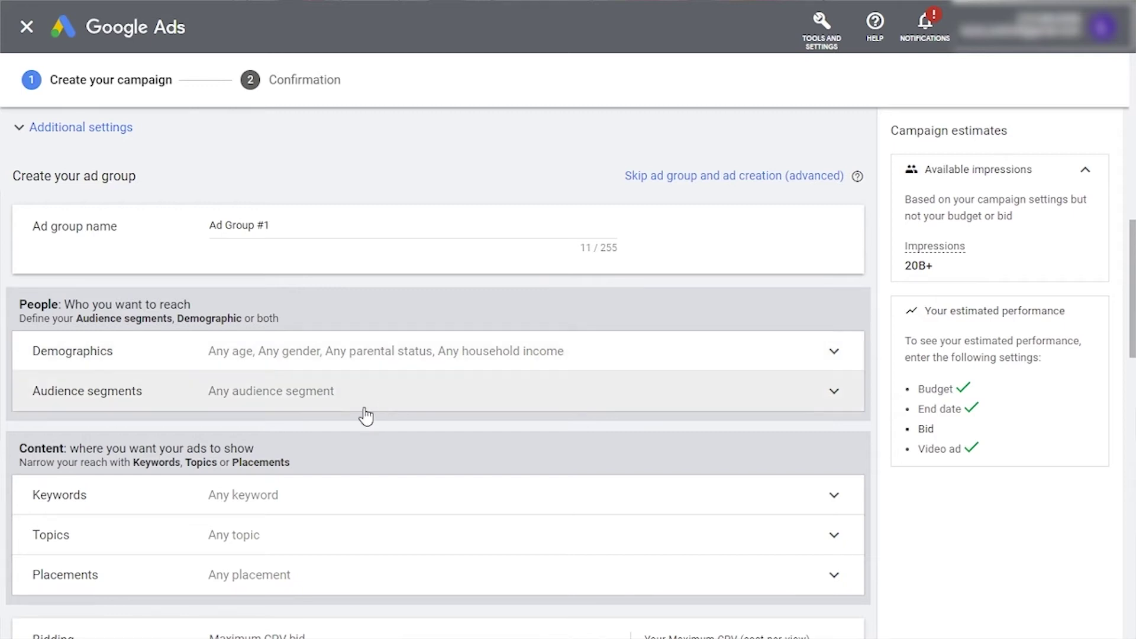
pyautogui.scroll(-1, 410, 492)
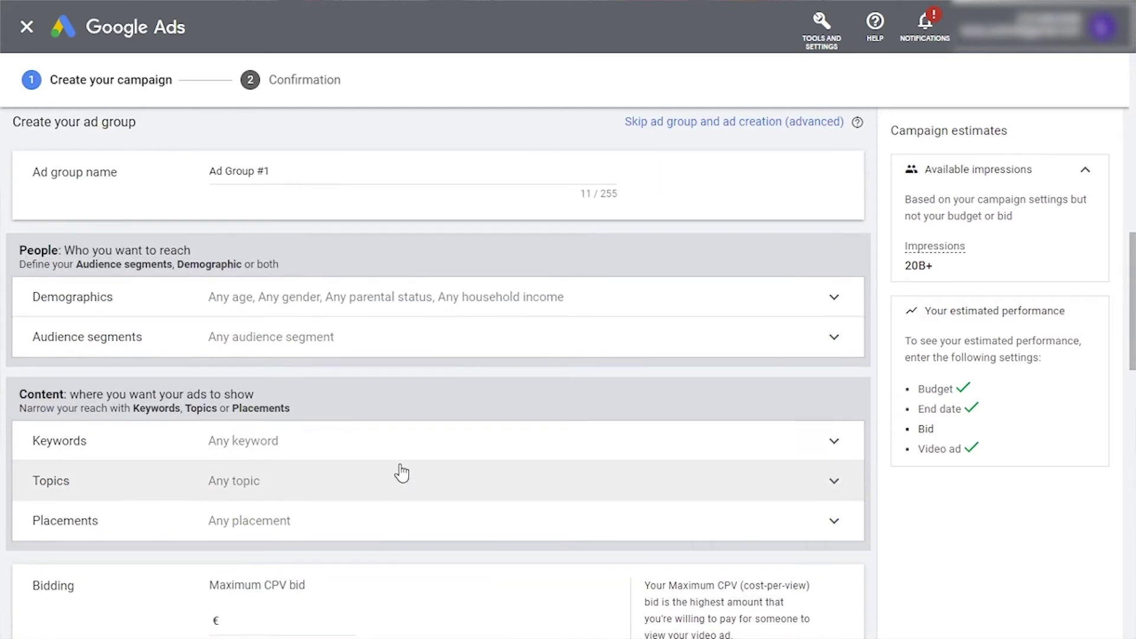
pyautogui.click(396, 461)
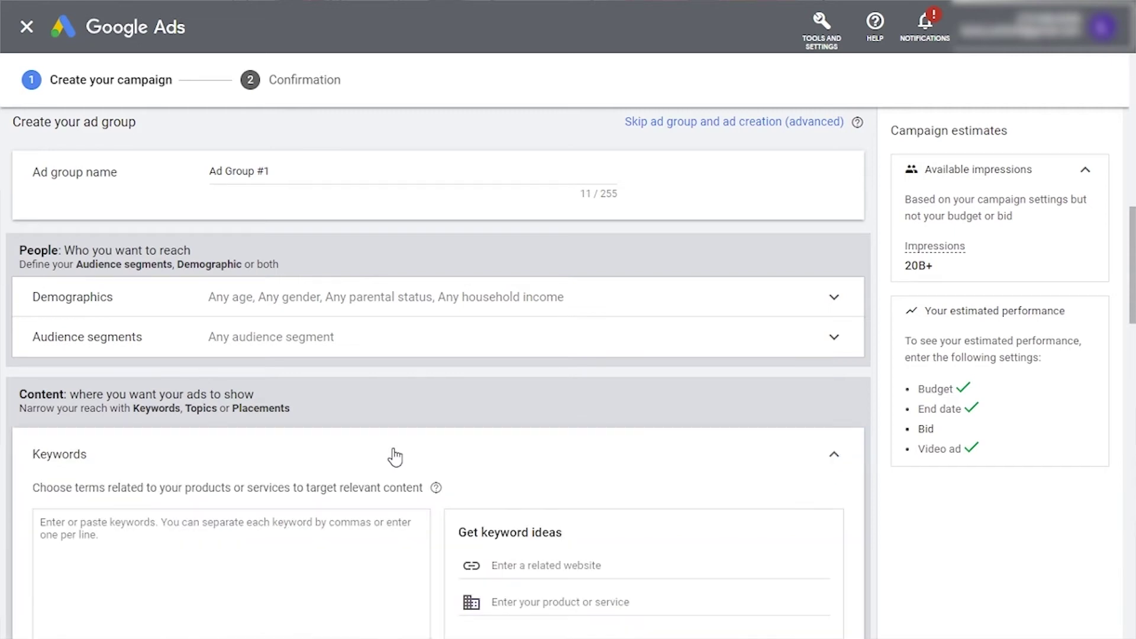
pyautogui.scroll(-3, 395, 457)
pyautogui.click(836, 289)
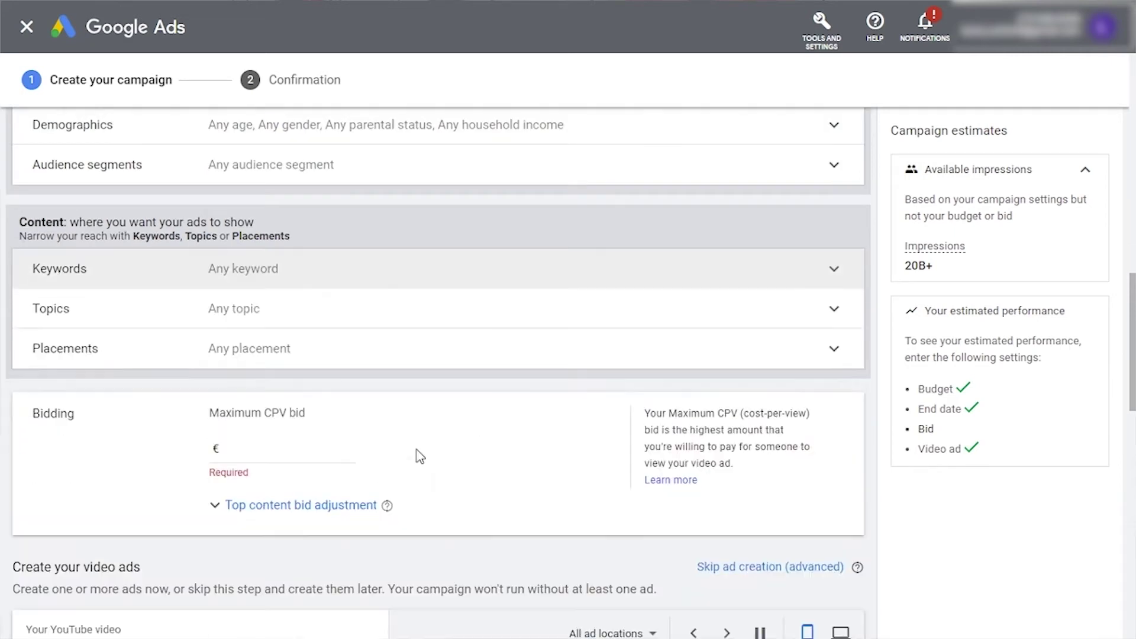
pyautogui.click(327, 366)
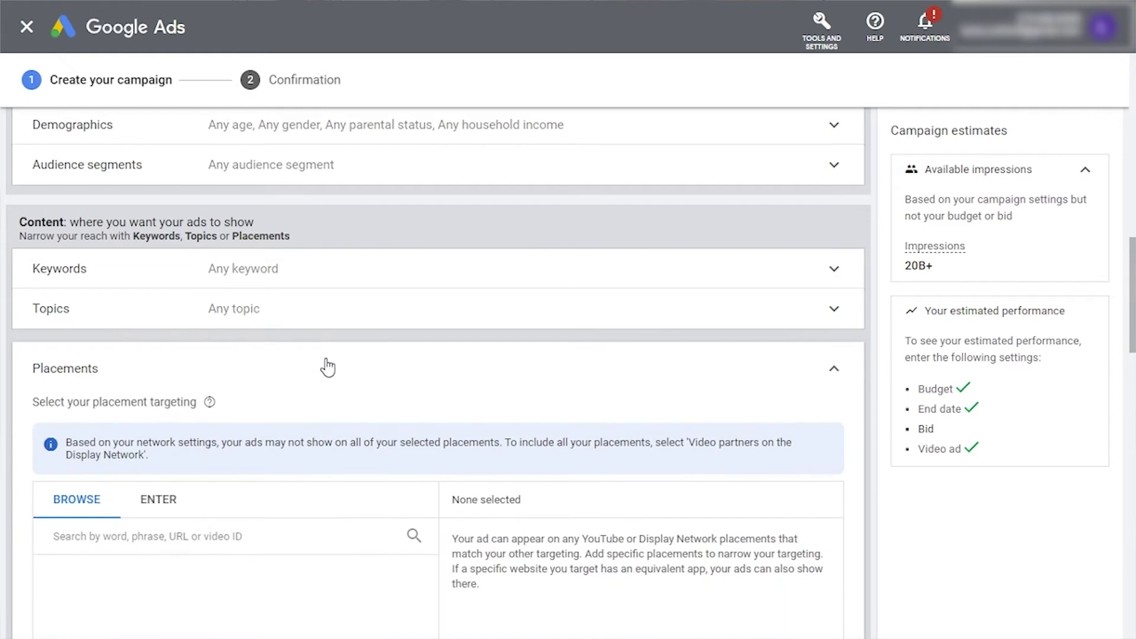
pyautogui.scroll(-3, 328, 367)
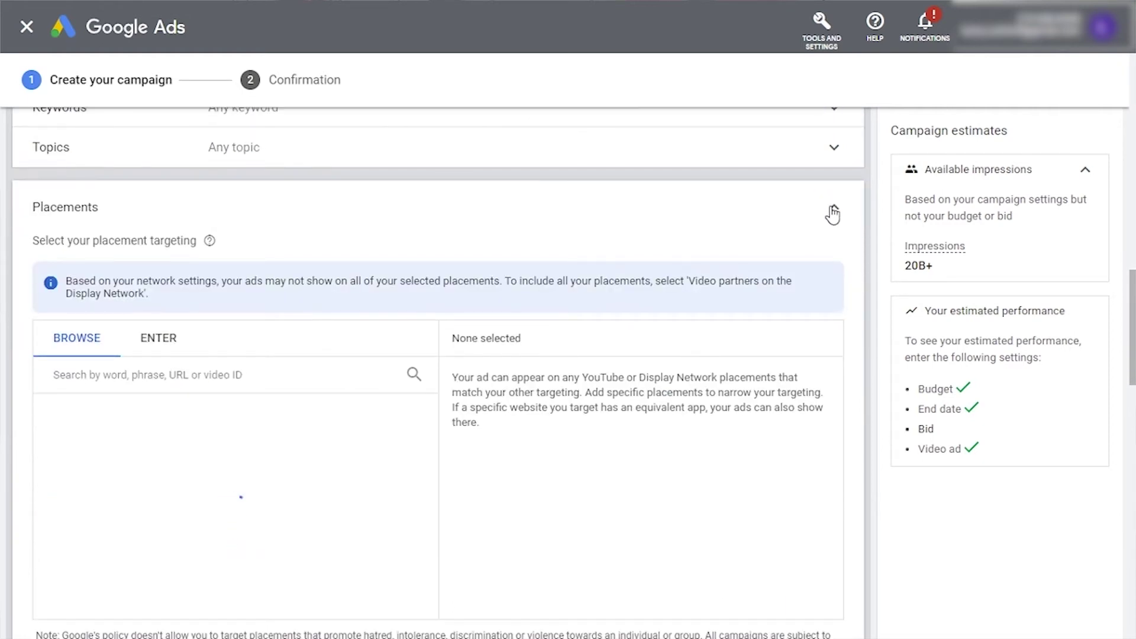
pyautogui.click(834, 208)
pyautogui.scroll(2, 862, 226)
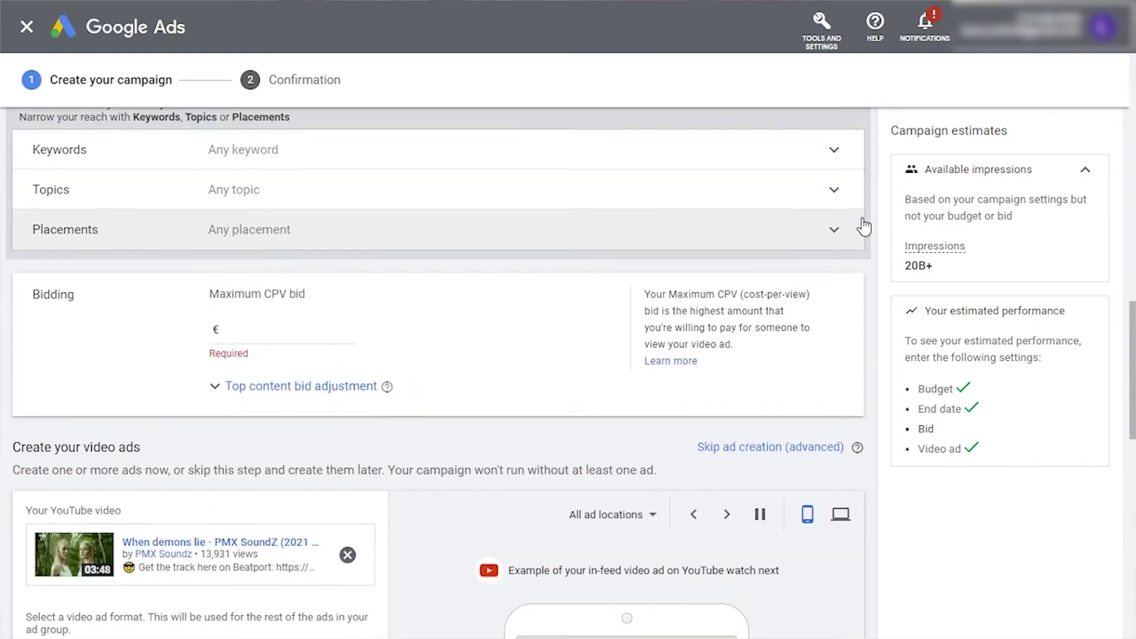
pyautogui.scroll(5, 864, 225)
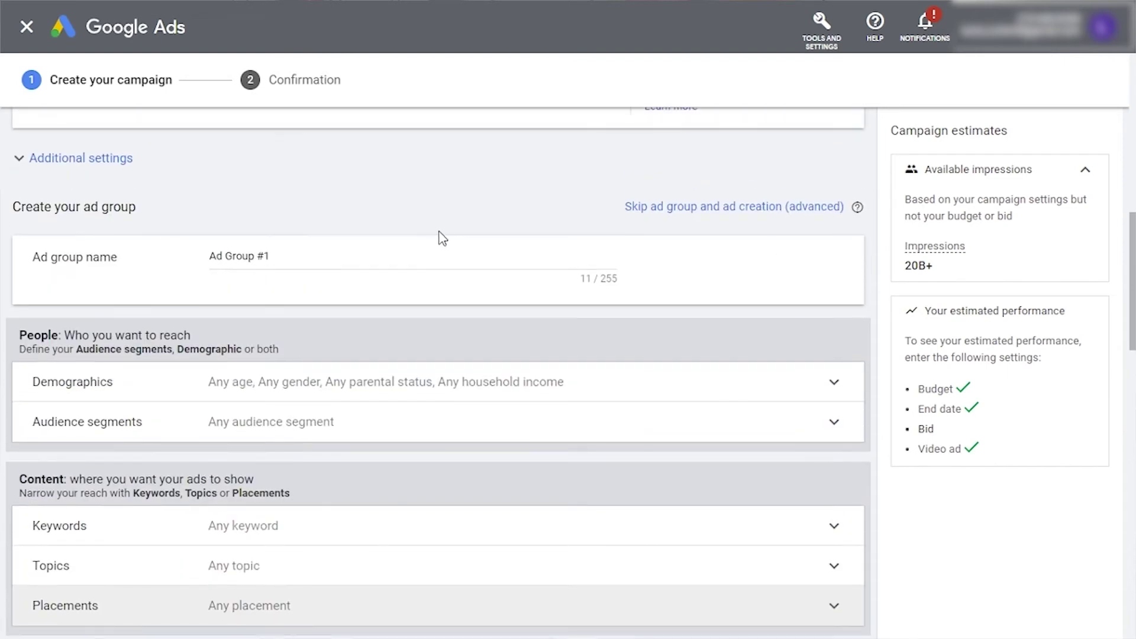
pyautogui.scroll(-1, 441, 234)
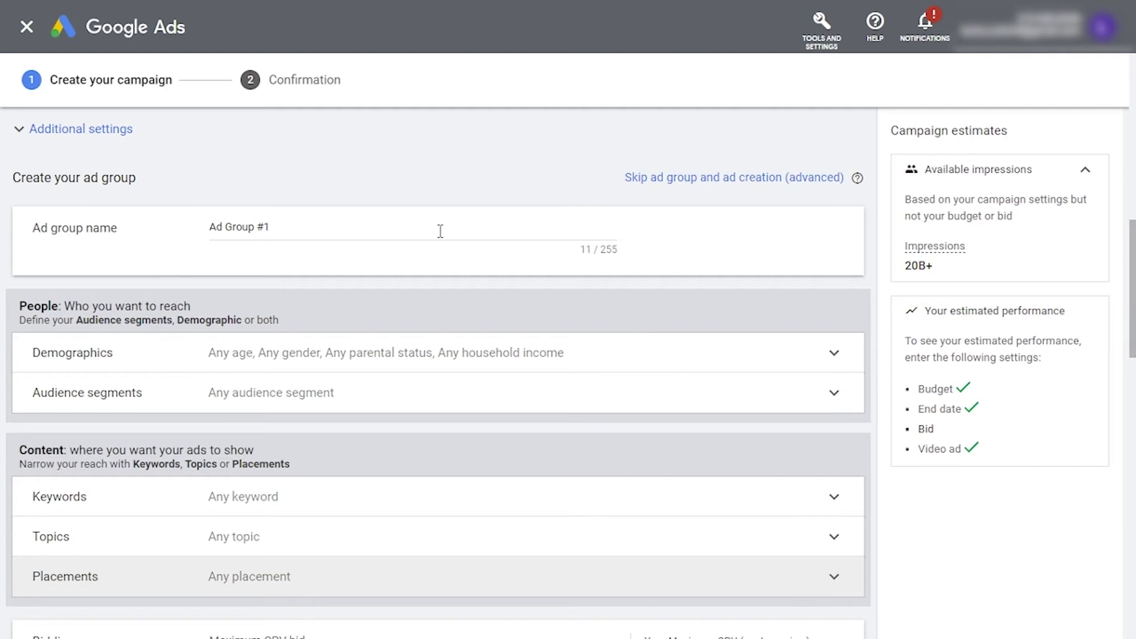
# - Append '- Electronic Music Targetting' to the ad group name, fixing the typo
pyautogui.click(440, 231)
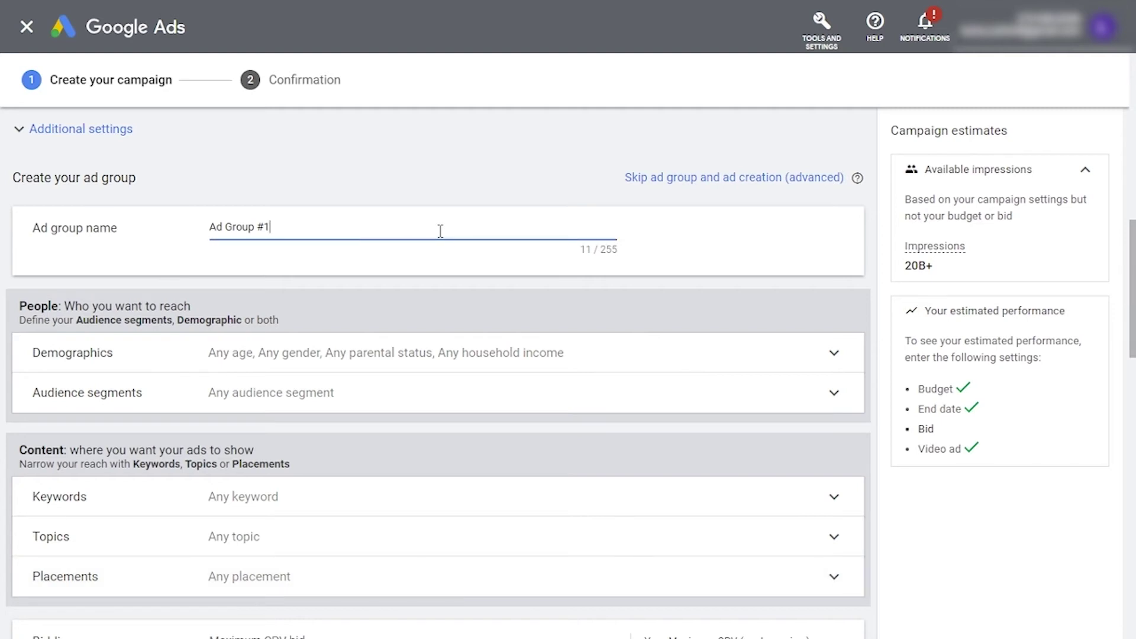
pyautogui.write('- Elec')
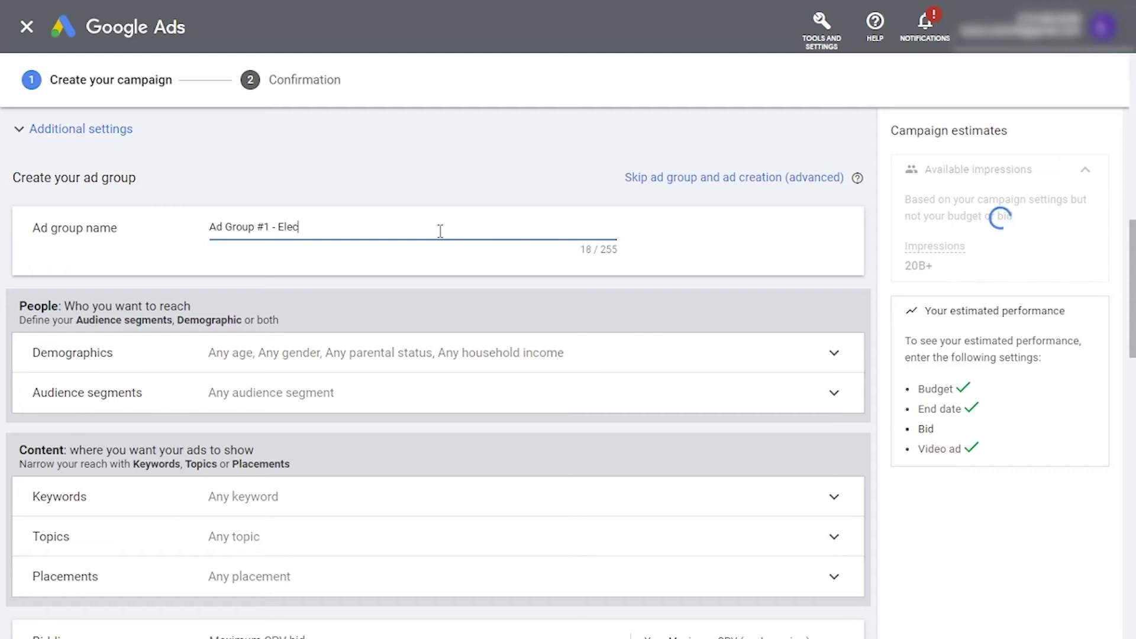
pyautogui.write('tronic Music Targett')
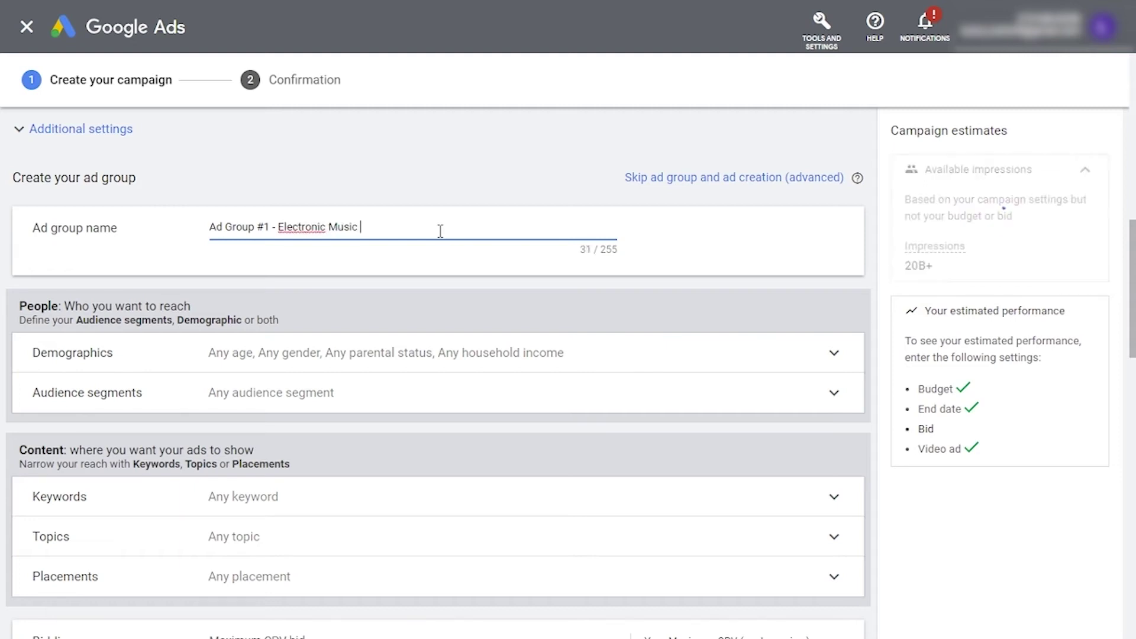
pyautogui.write('iing')
pyautogui.click(400, 228)
pyautogui.press('BackSpace')
# - Exclude the 55-64 age group in Demographics so only ages 18–54 remain
pyautogui.scroll(-1, 860, 247)
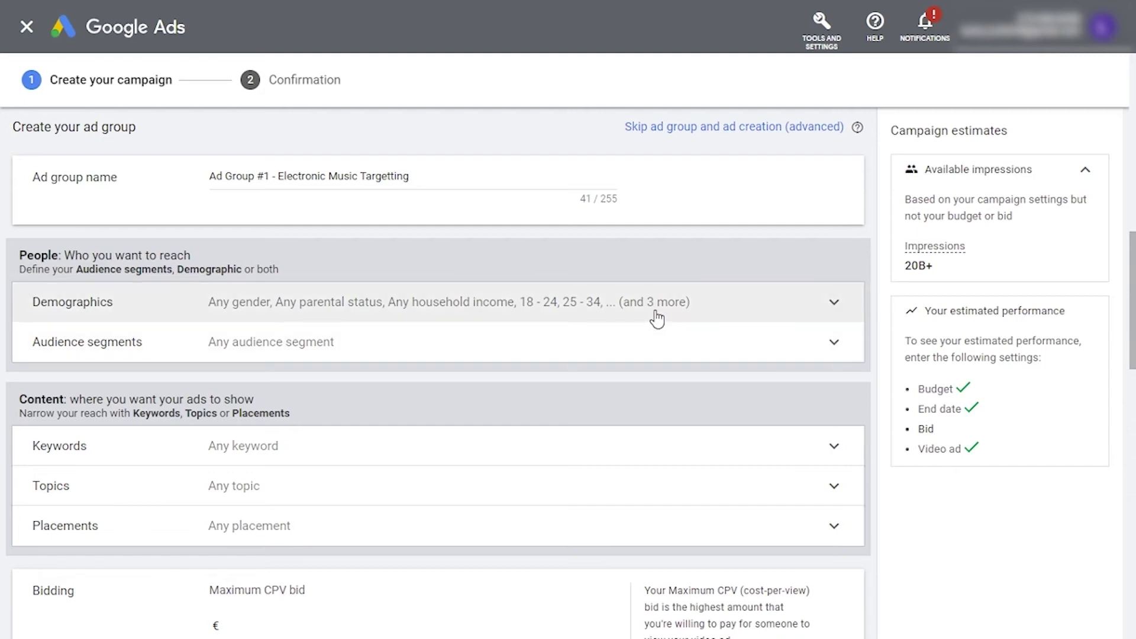
pyautogui.click(657, 320)
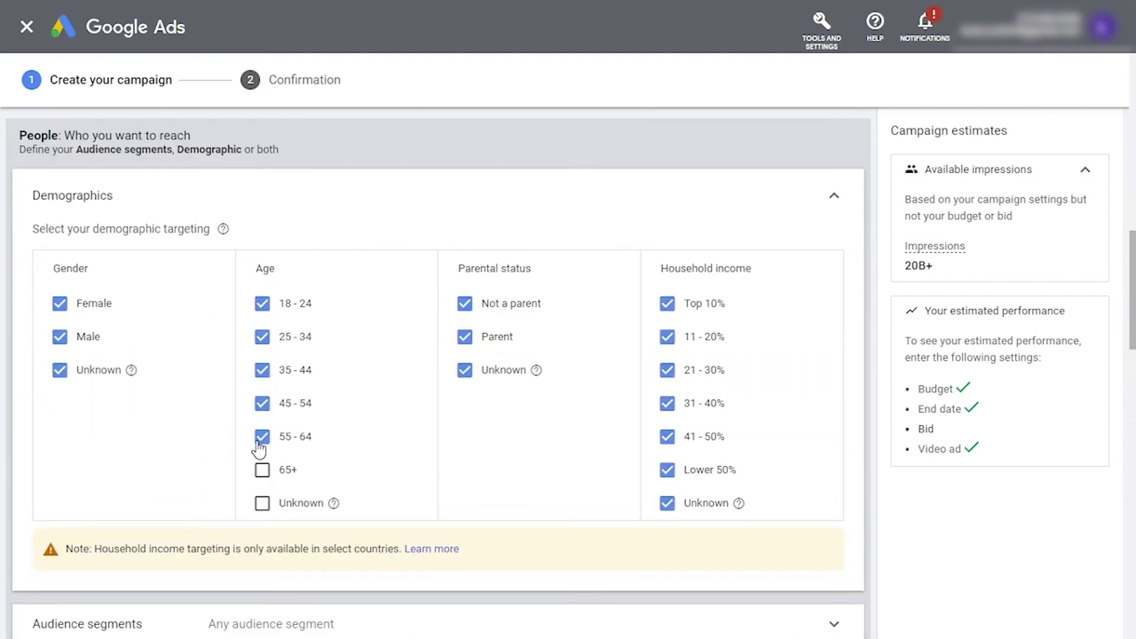
pyautogui.click(261, 438)
pyautogui.click(834, 196)
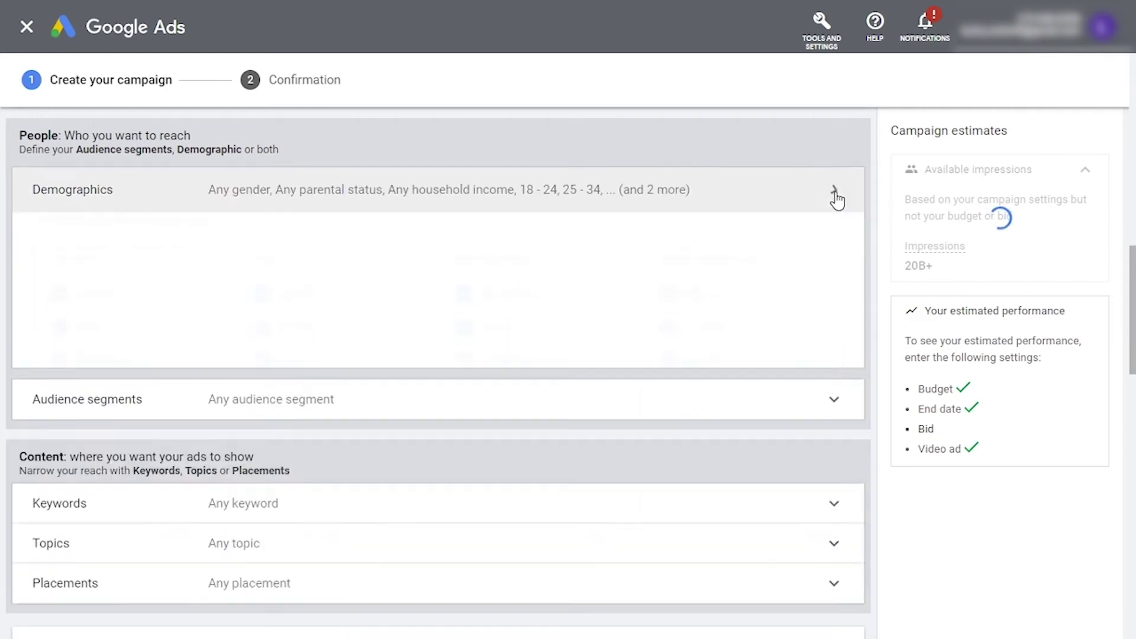
# - Check Music Lovers, Electronic Dance Music Fans and Electronic Dance Music, then browse your custom segments
pyautogui.click(640, 239)
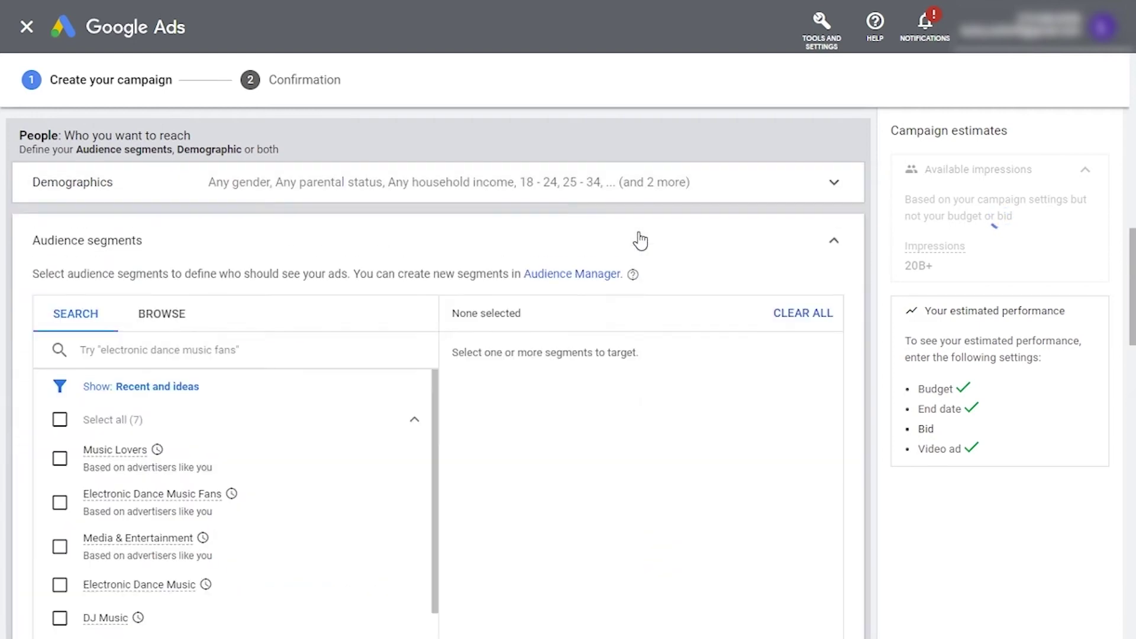
pyautogui.scroll(-2, 178, 474)
pyautogui.scroll(2, 118, 462)
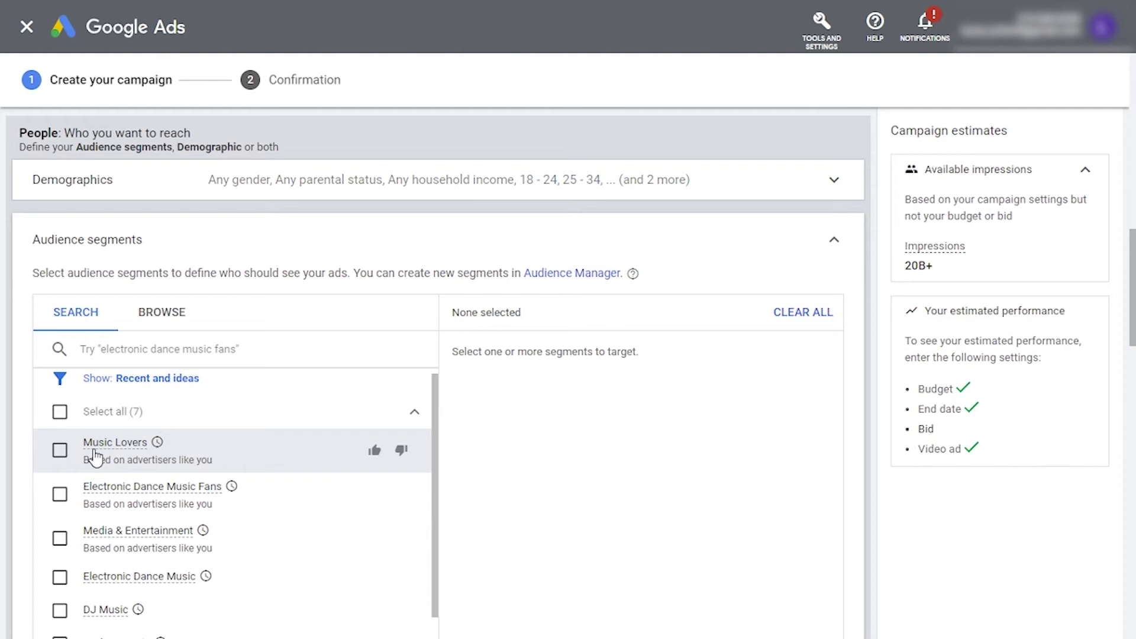
pyautogui.click(95, 456)
pyautogui.click(59, 495)
pyautogui.click(60, 577)
pyautogui.scroll(-1, 768, 517)
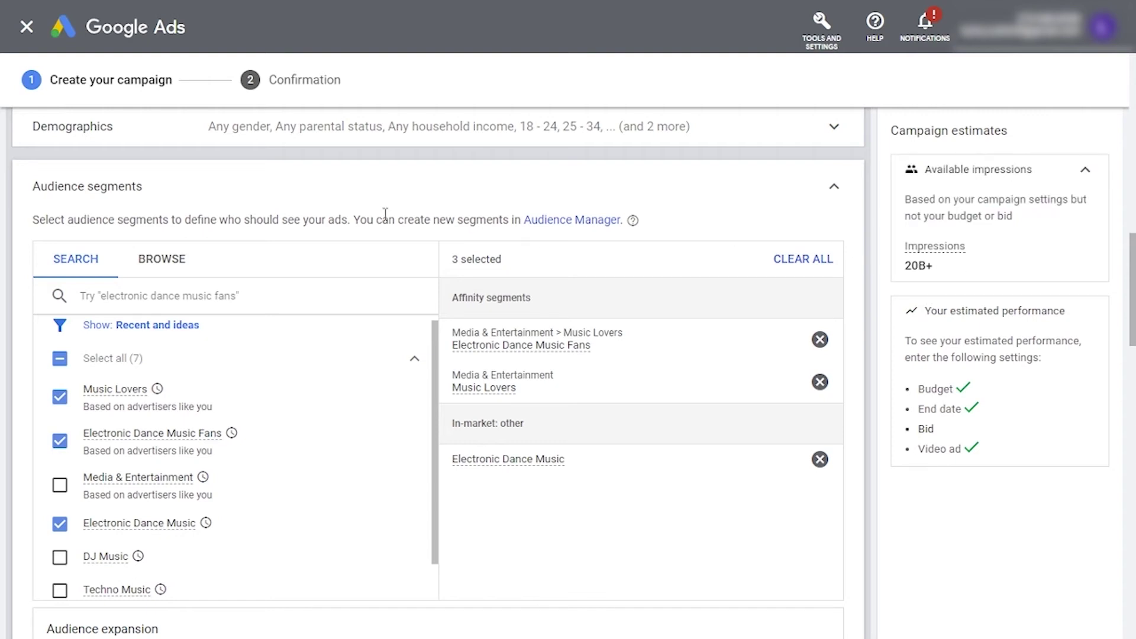
pyautogui.click(166, 265)
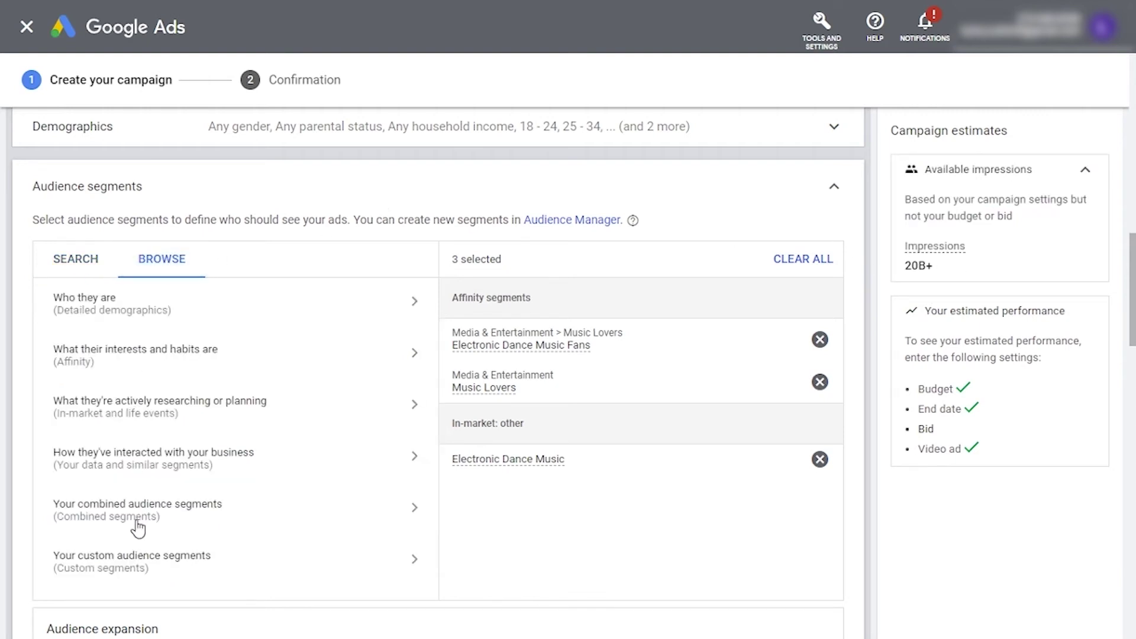
pyautogui.click(145, 566)
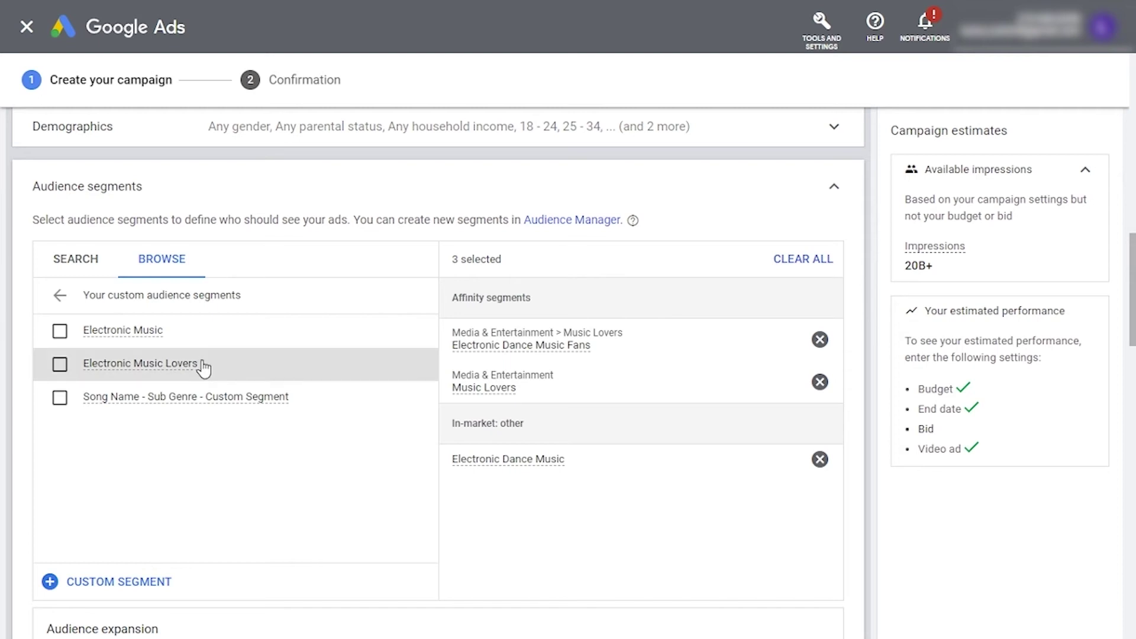
# - Create an 'Electronic Music' custom segment with interests electronic music and house music
pyautogui.click(122, 577)
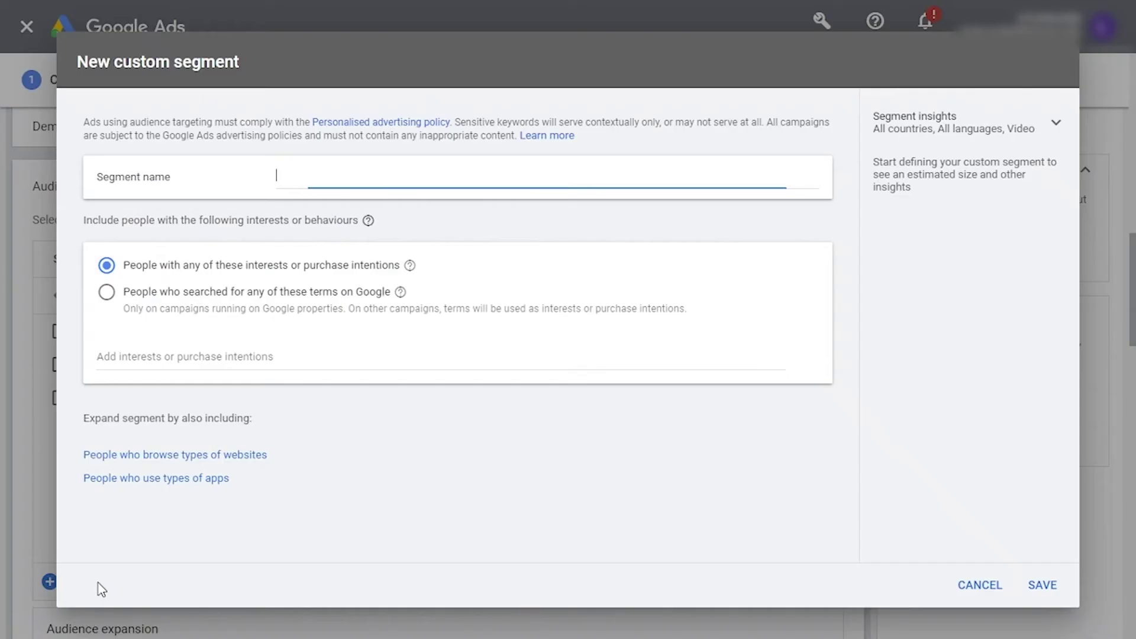
pyautogui.write('Electronic Music')
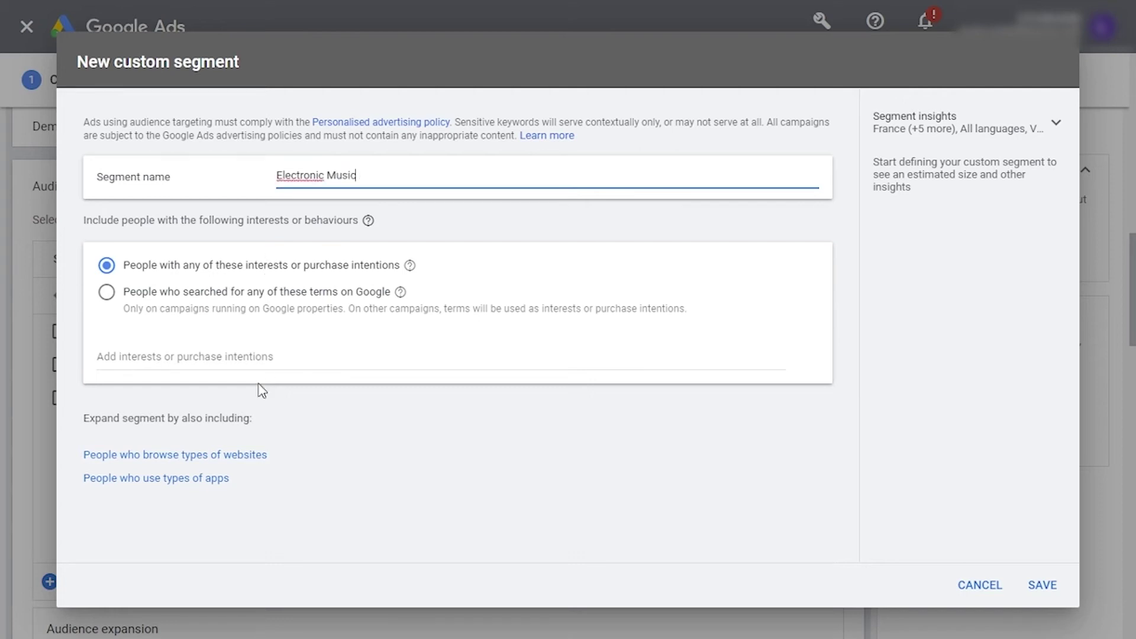
pyautogui.click(186, 359)
pyautogui.write('elec')
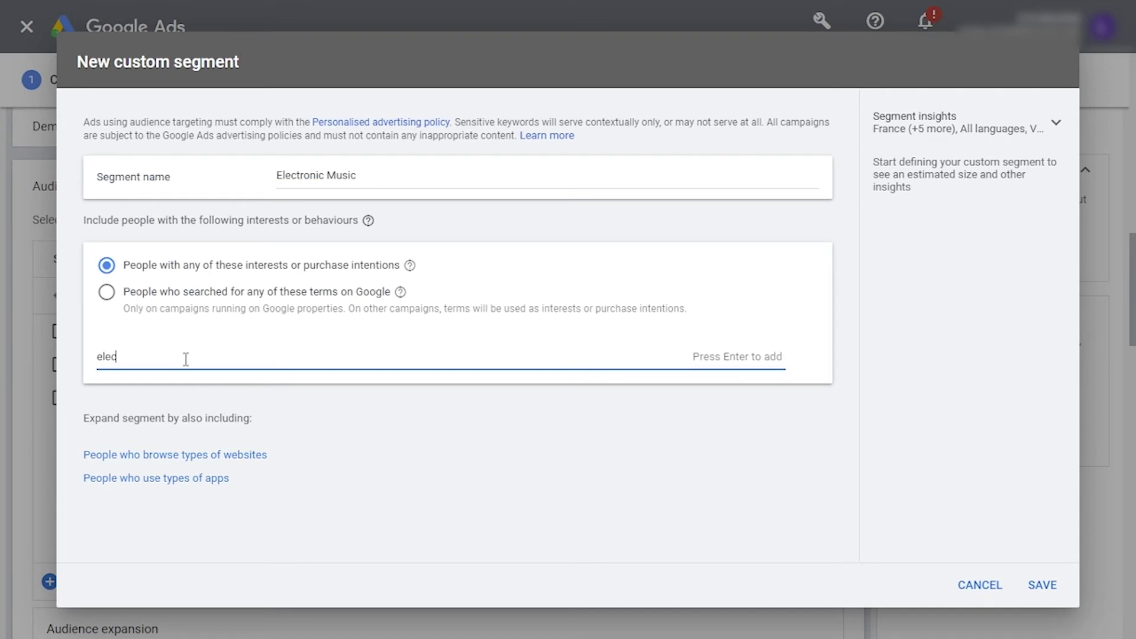
pyautogui.write('tronic music')
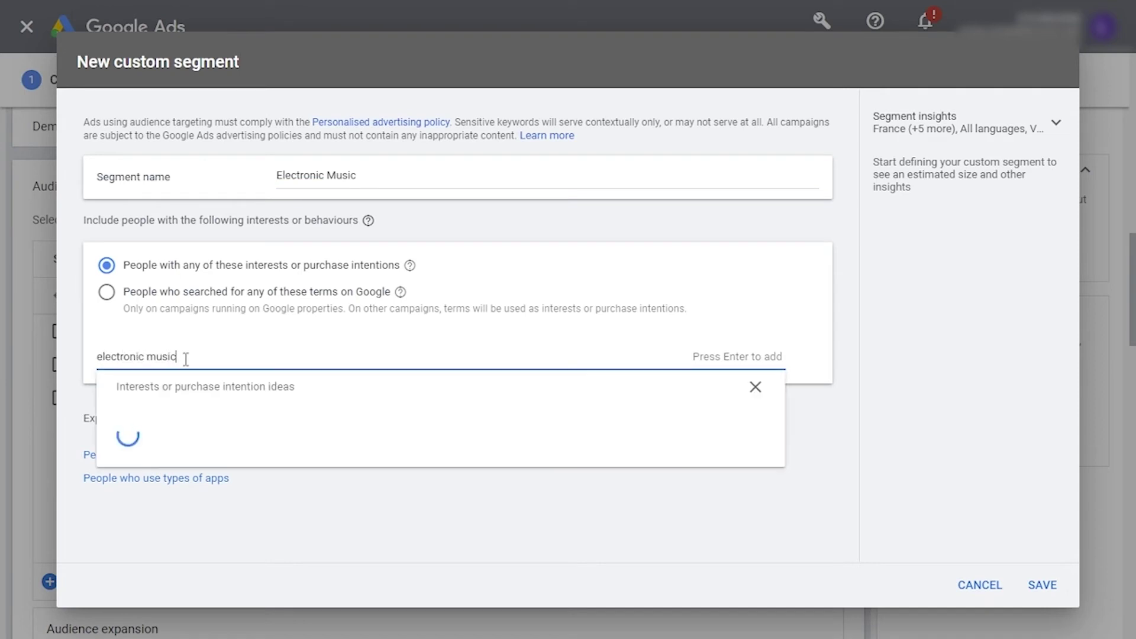
pyautogui.press('Return')
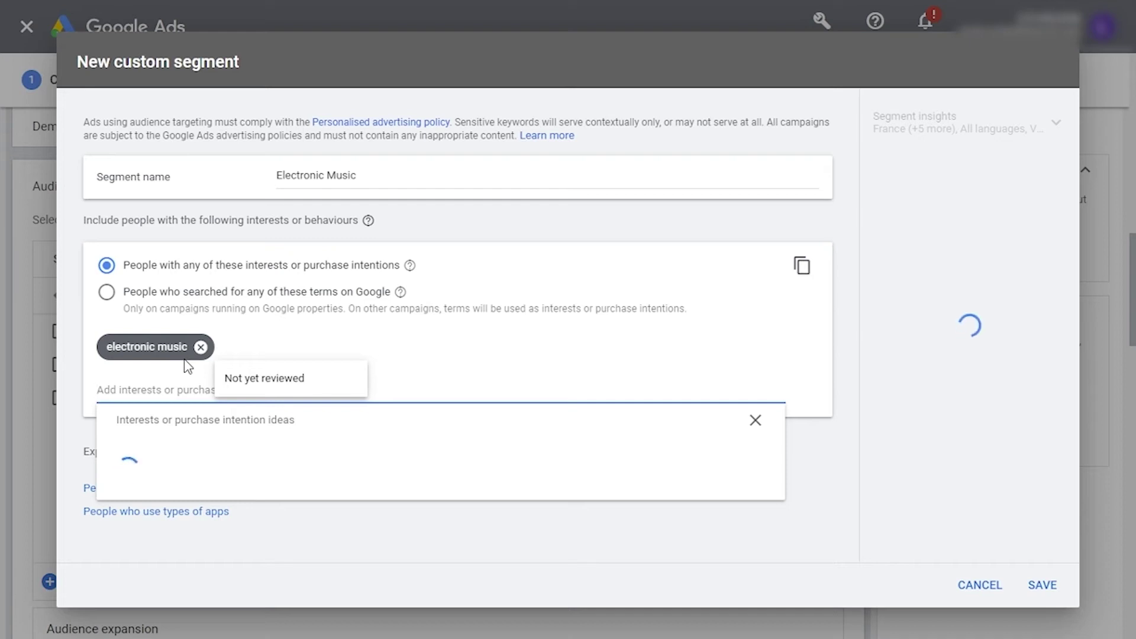
pyautogui.write('house music')
pyautogui.press('Return')
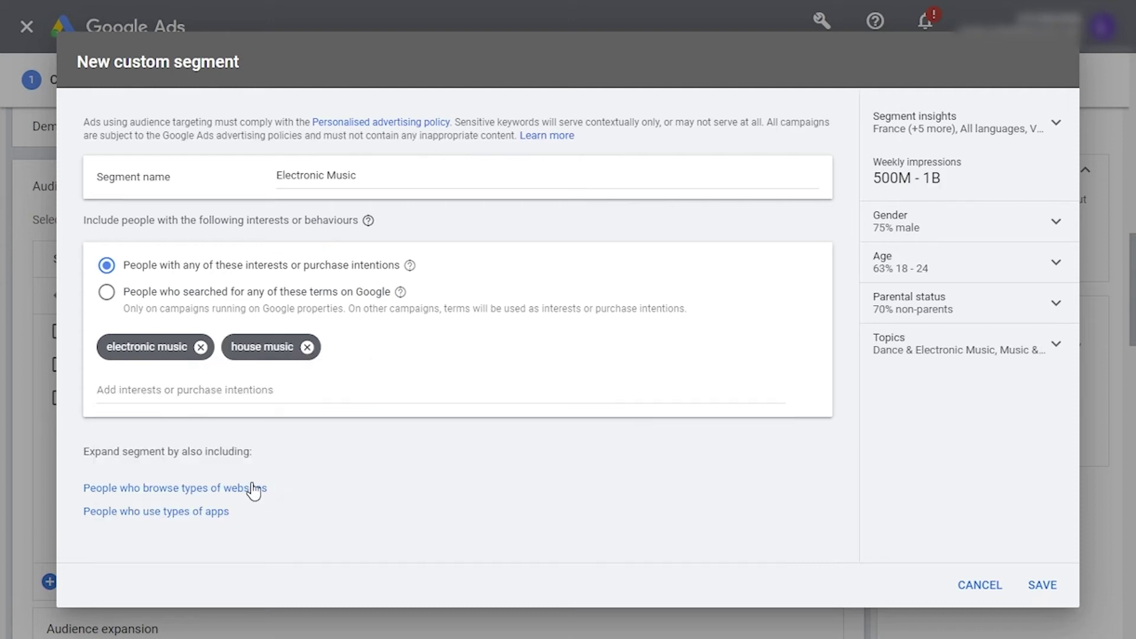
# - Add ra.co as a similar website and include people using certain app types
pyautogui.click(252, 489)
pyautogui.write('ra.co')
pyautogui.press('Return')
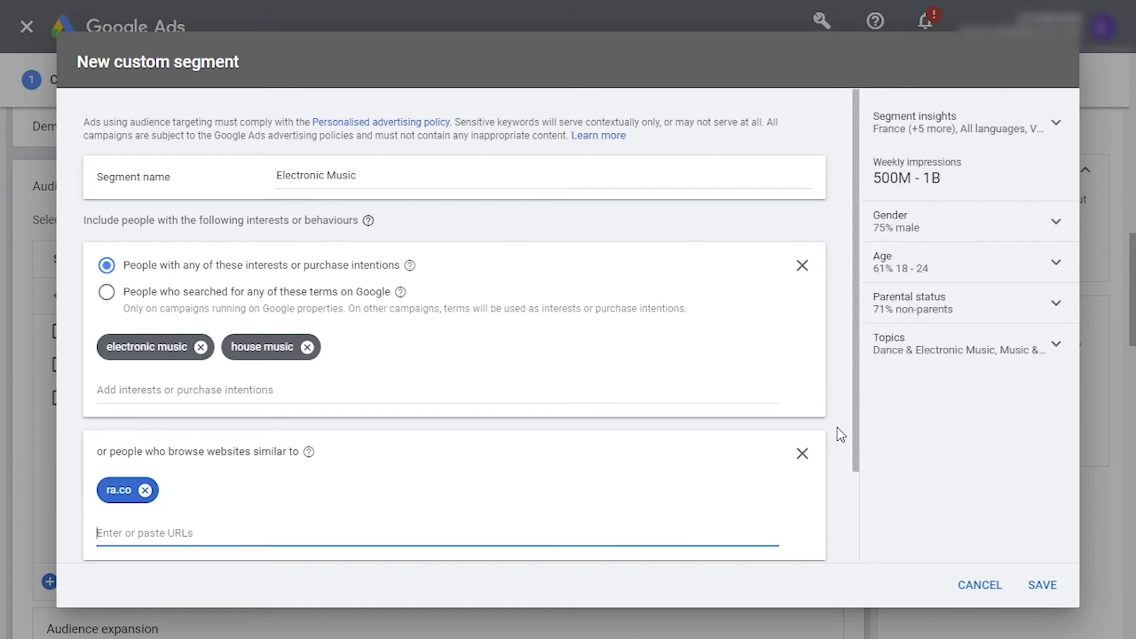
pyautogui.scroll(-1, 841, 435)
pyautogui.scroll(-1, 841, 435)
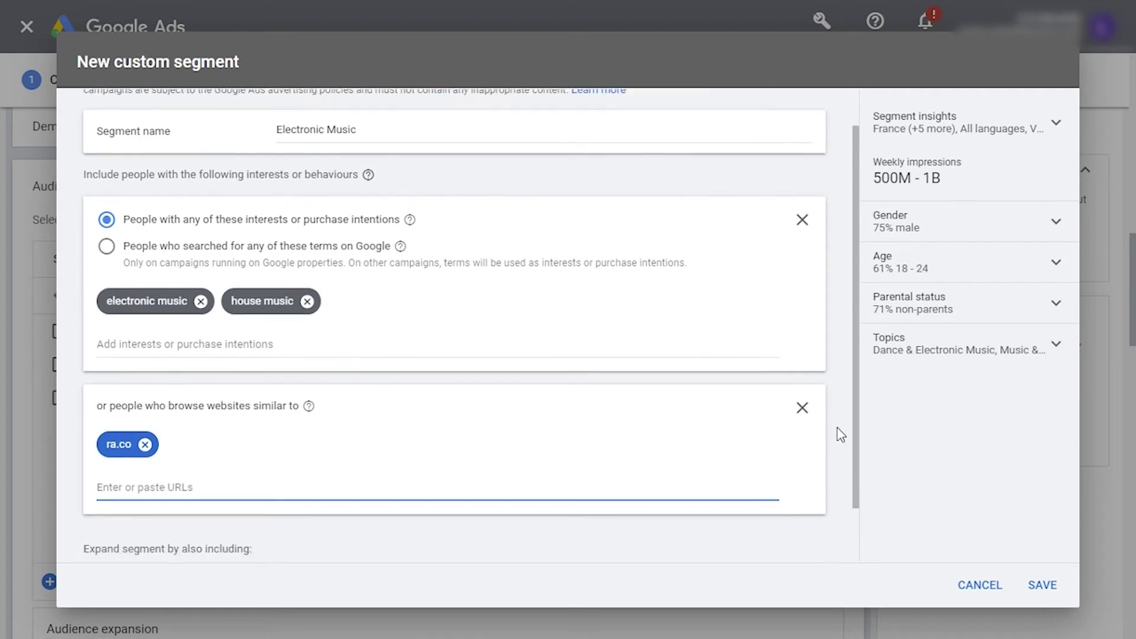
pyautogui.scroll(-1, 841, 435)
pyautogui.click(152, 522)
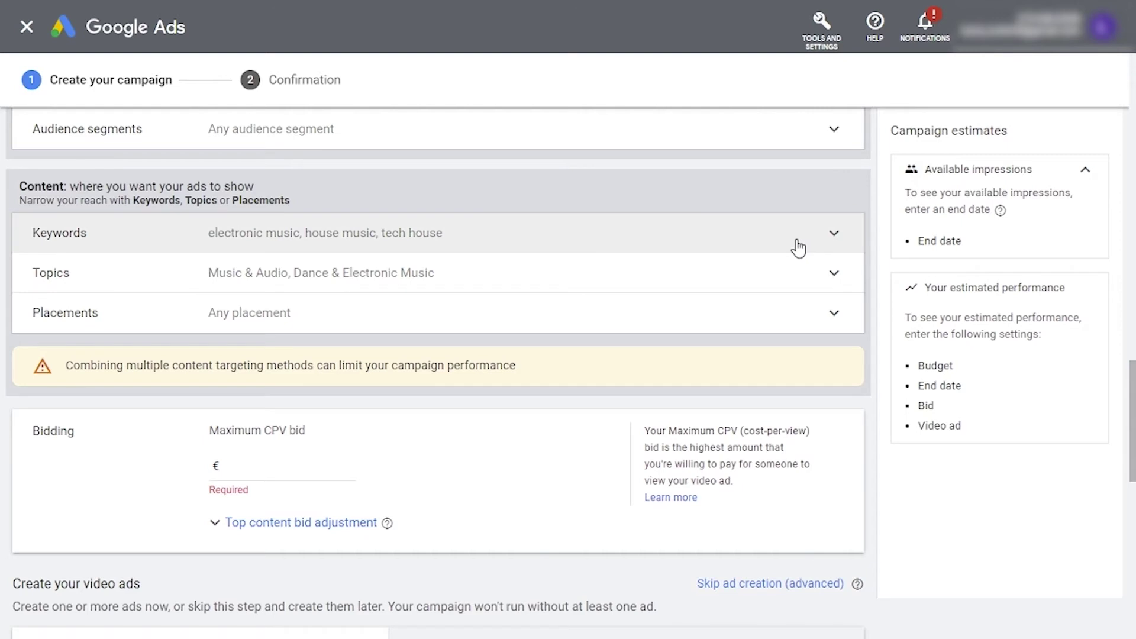
pyautogui.click(796, 246)
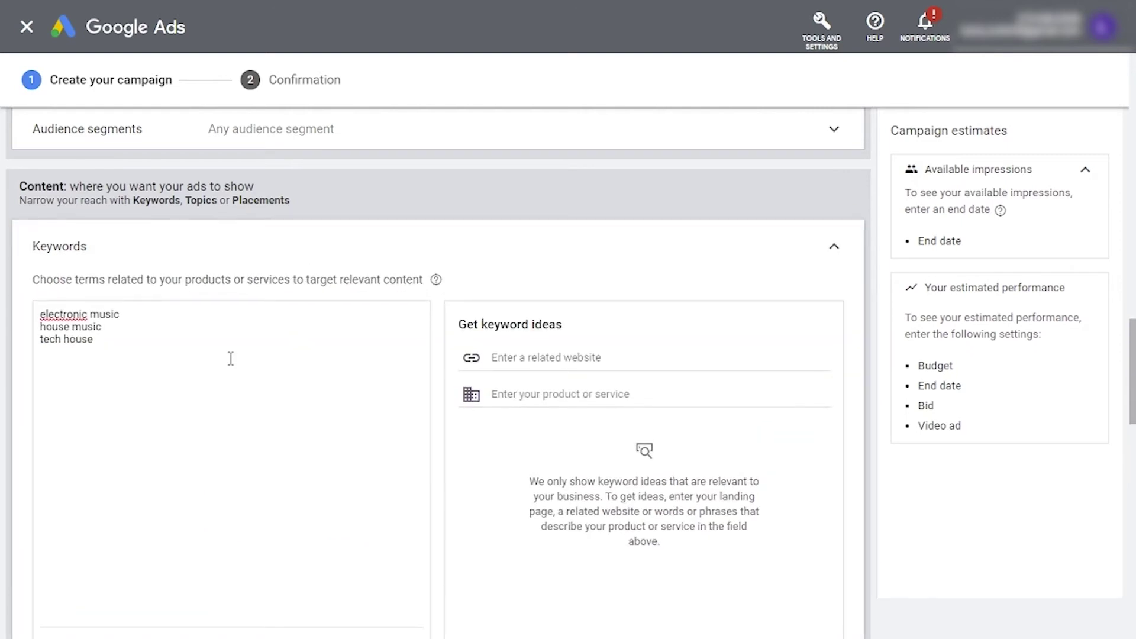
# - Add 'techno music' as a fourth keyword after tech house
pyautogui.scroll(-1, 231, 358)
pyautogui.press('Return')
pyautogui.write('techno music')
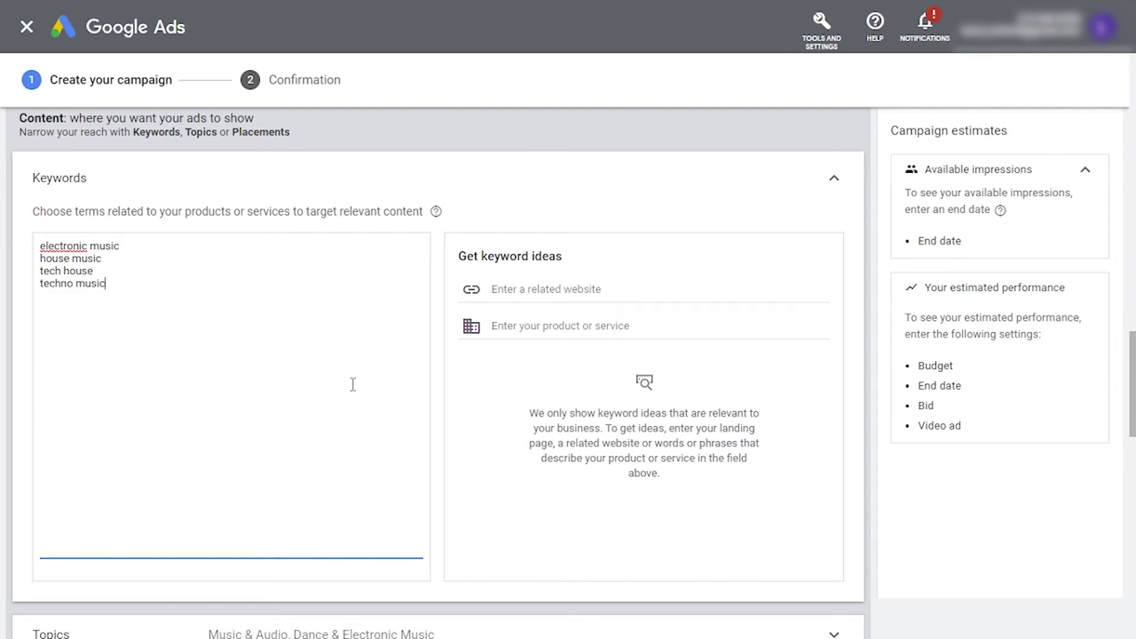
pyautogui.click(835, 182)
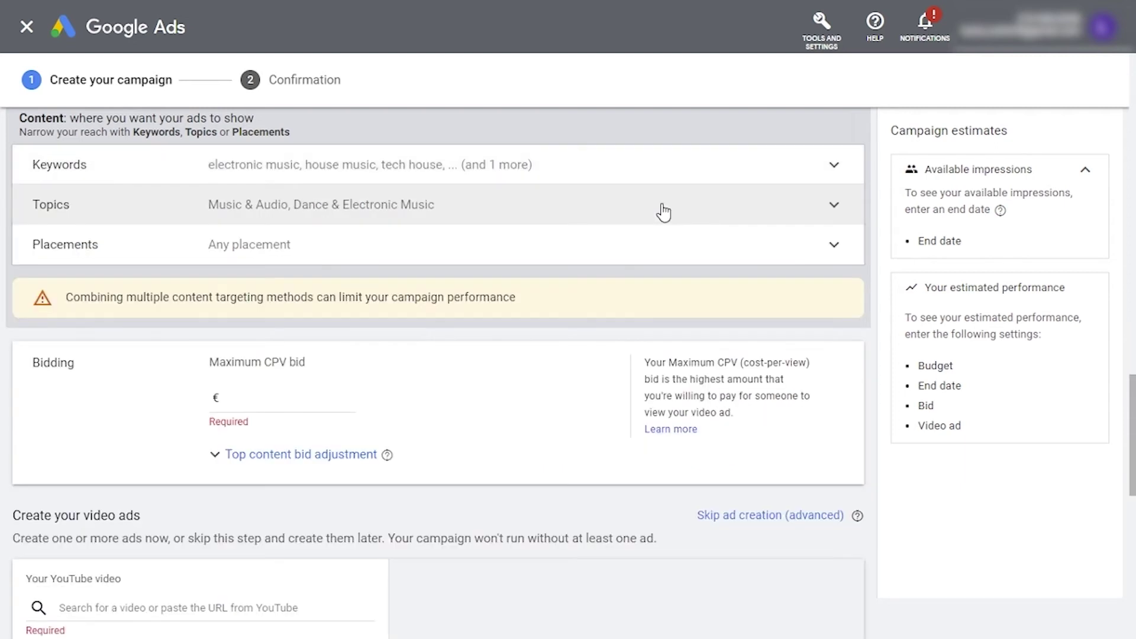
# - Expand Topics and review the chosen Music & Audio and Dance & Electronic Music topics
pyautogui.click(663, 211)
pyautogui.scroll(-1, 372, 443)
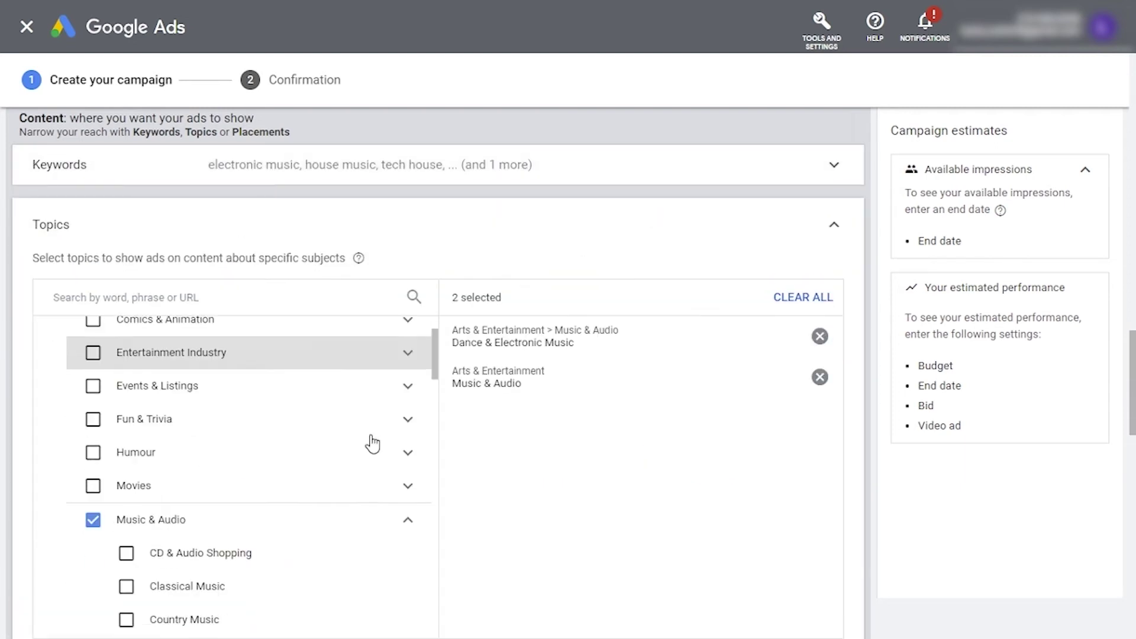
pyautogui.scroll(-1, 372, 443)
pyautogui.scroll(-1, 372, 443)
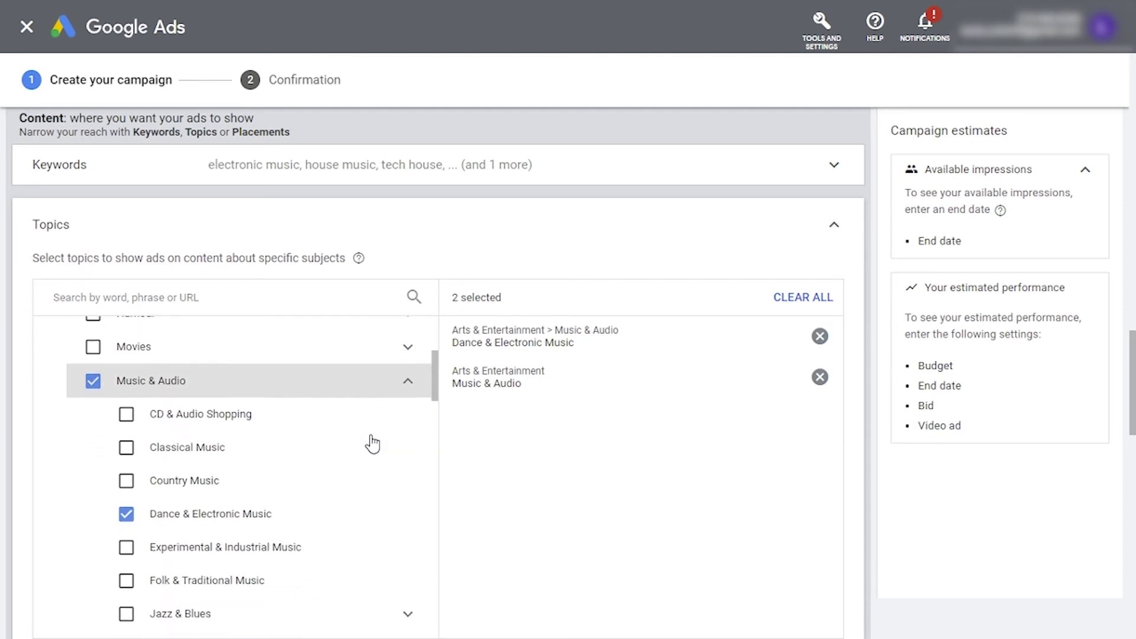
pyautogui.scroll(-2, 372, 443)
pyautogui.scroll(-1, 372, 443)
pyautogui.scroll(-5, 373, 443)
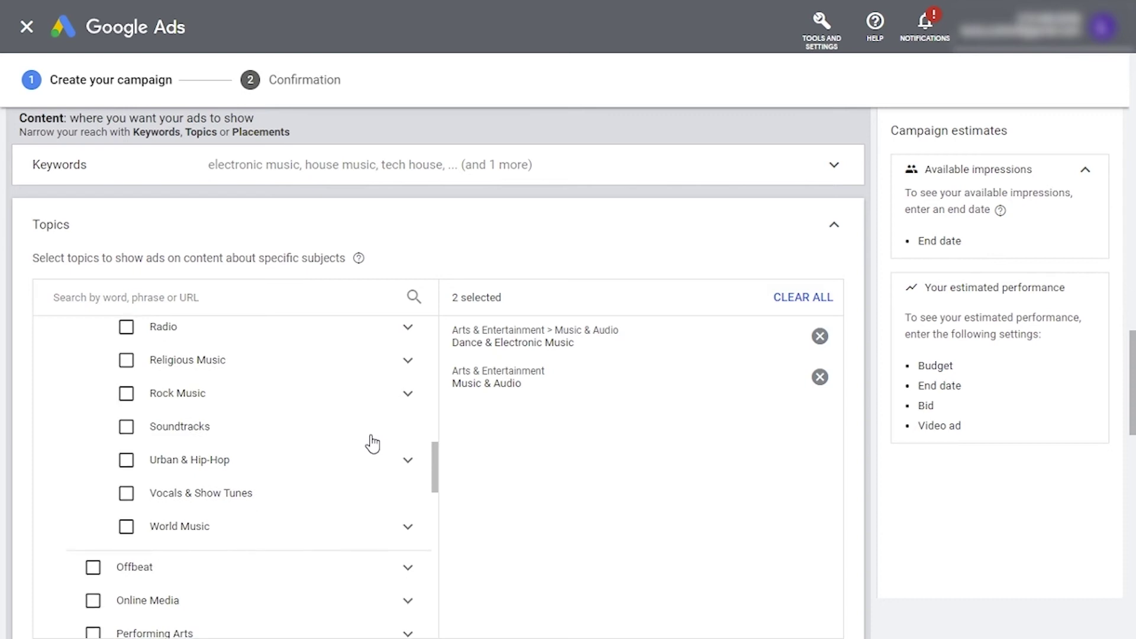
pyautogui.scroll(-4, 372, 442)
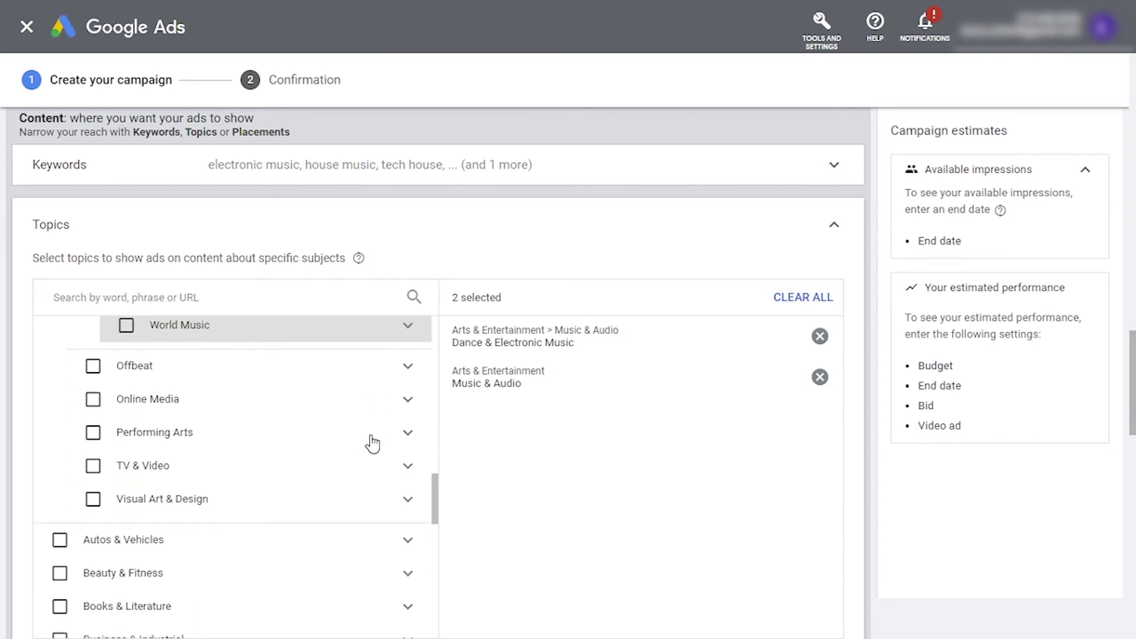
pyautogui.scroll(-1, 372, 443)
pyautogui.scroll(2, 372, 442)
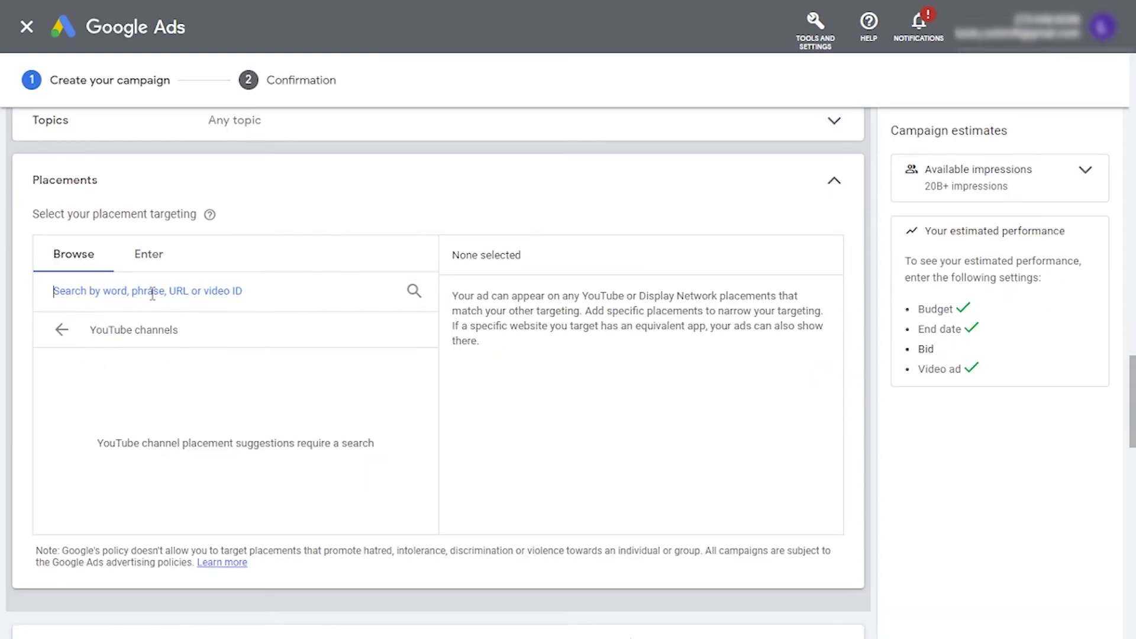
# - Search YouTube channels for 'Hör' and target the HÖR BERLIN channel as the placement
pyautogui.write('H')
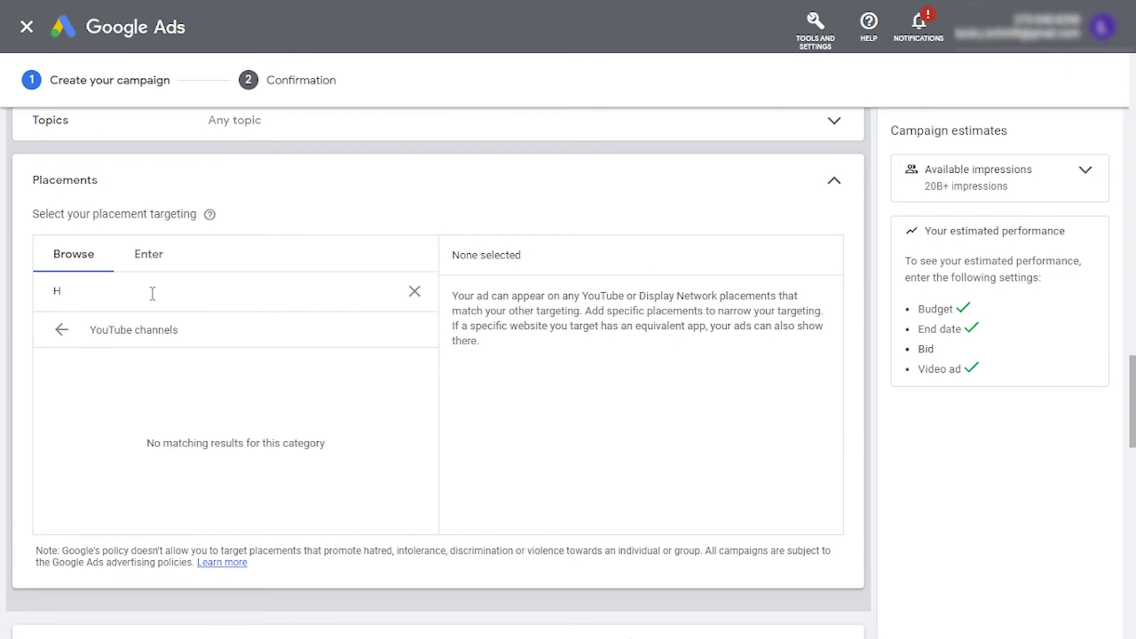
pyautogui.write('ör berlin')
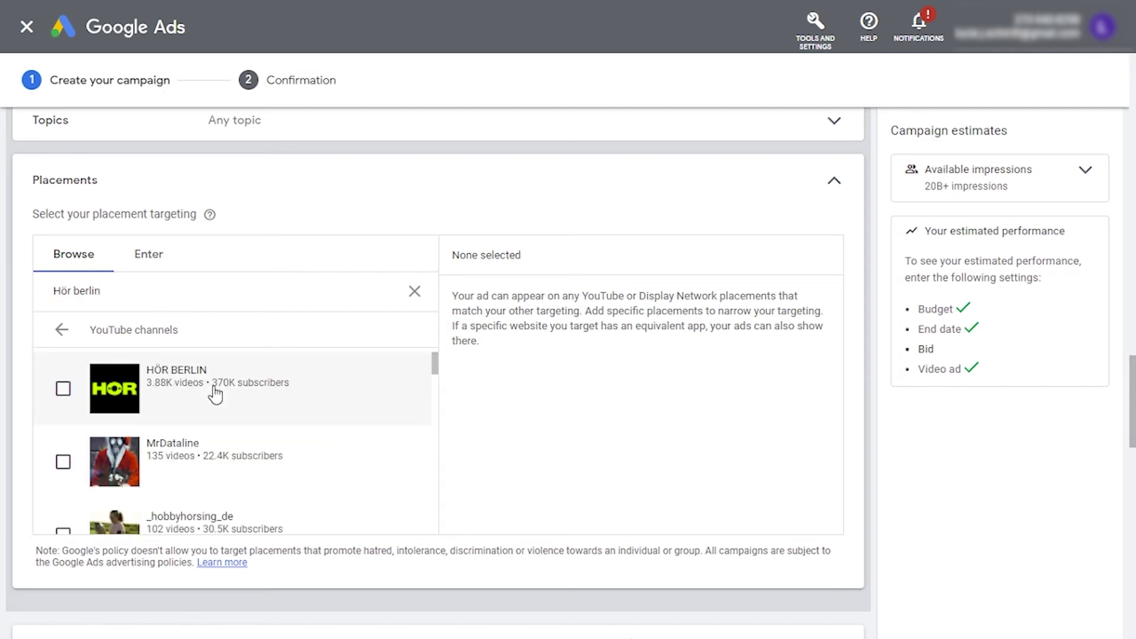
pyautogui.click(215, 393)
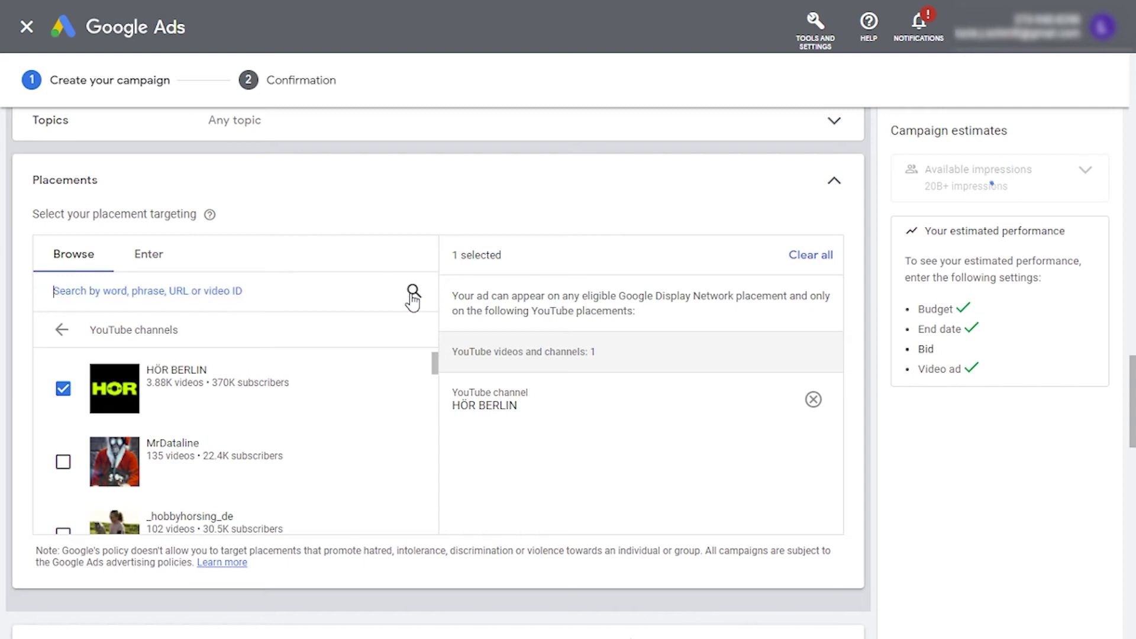
pyautogui.click(413, 294)
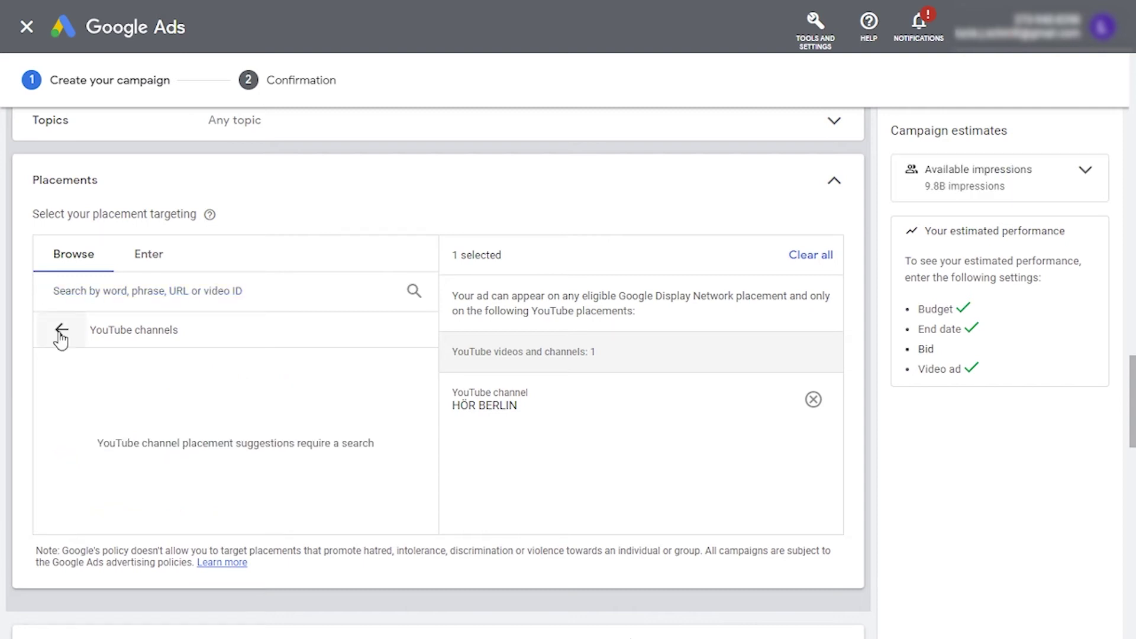
pyautogui.click(61, 340)
pyautogui.click(280, 374)
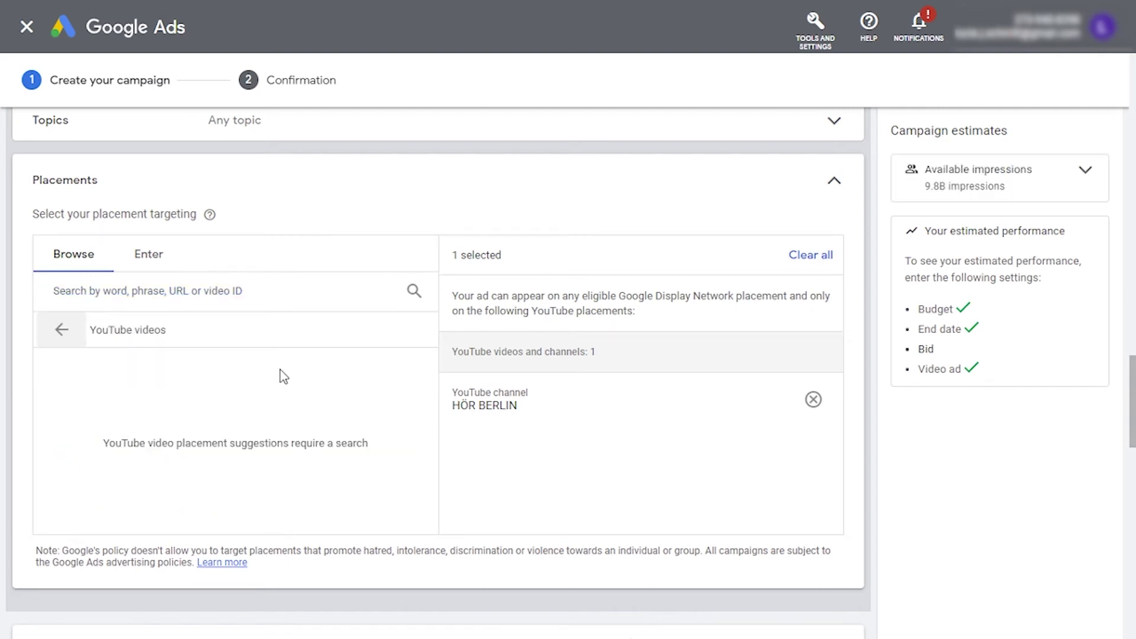
pyautogui.click(61, 330)
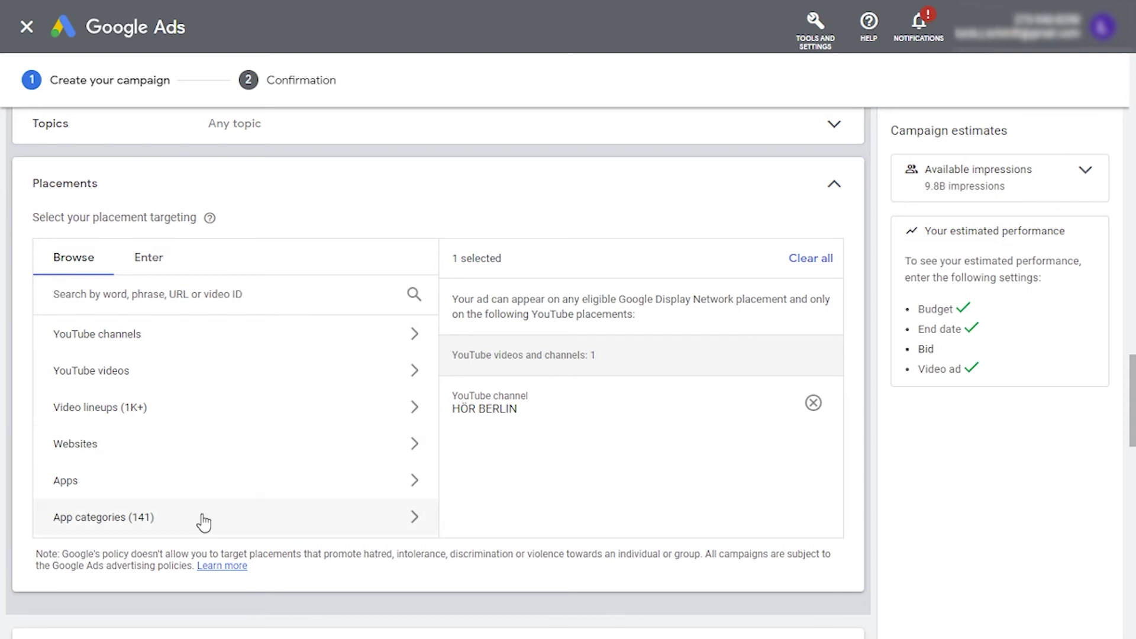
pyautogui.click(831, 186)
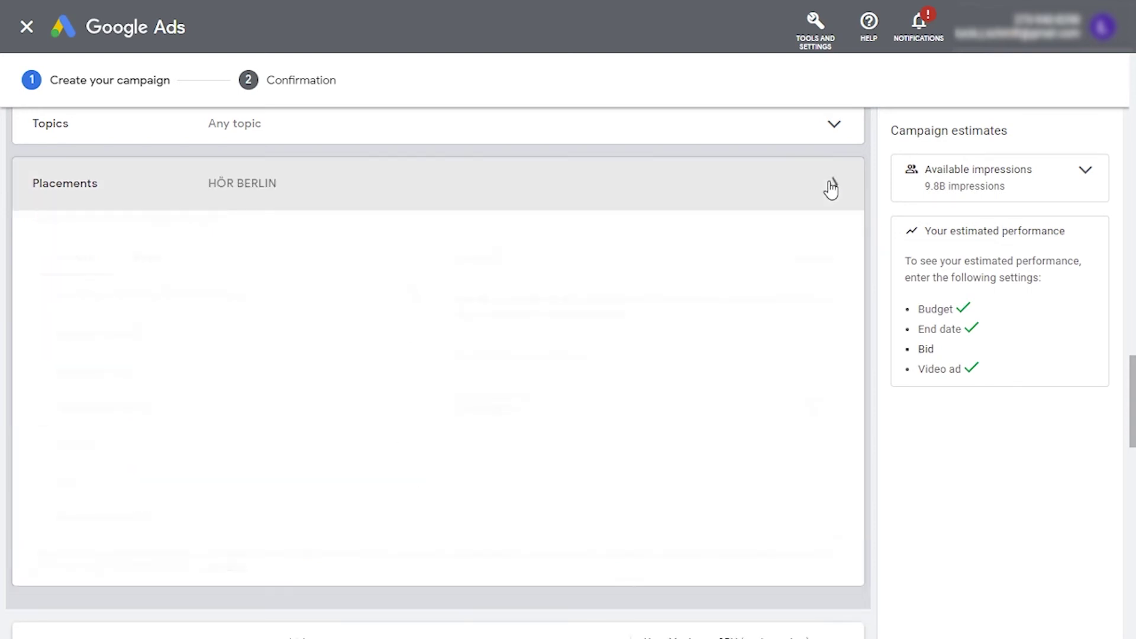
# - Set the Maximum CPV bid to €0.04
pyautogui.scroll(1, 852, 237)
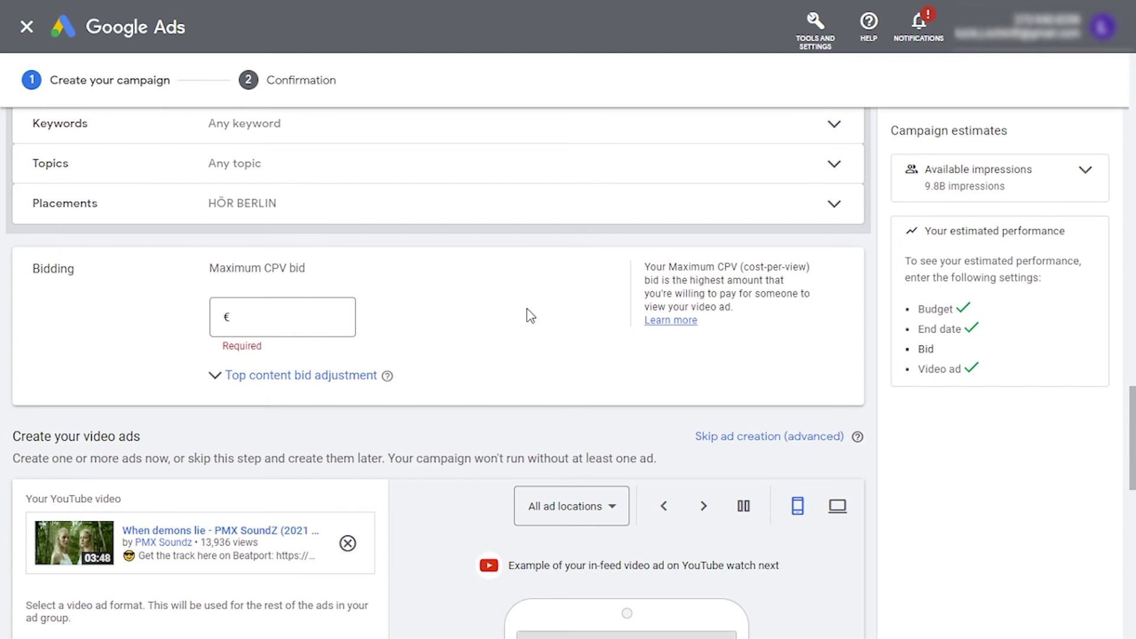
pyautogui.click(332, 312)
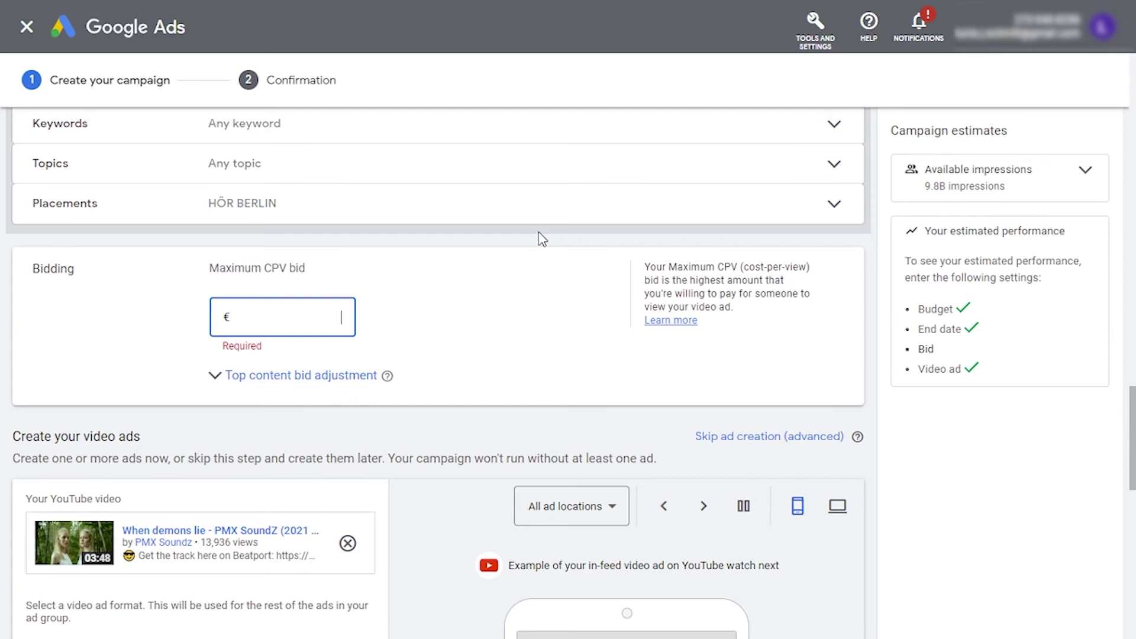
pyautogui.write('0.00')
pyautogui.write('3')
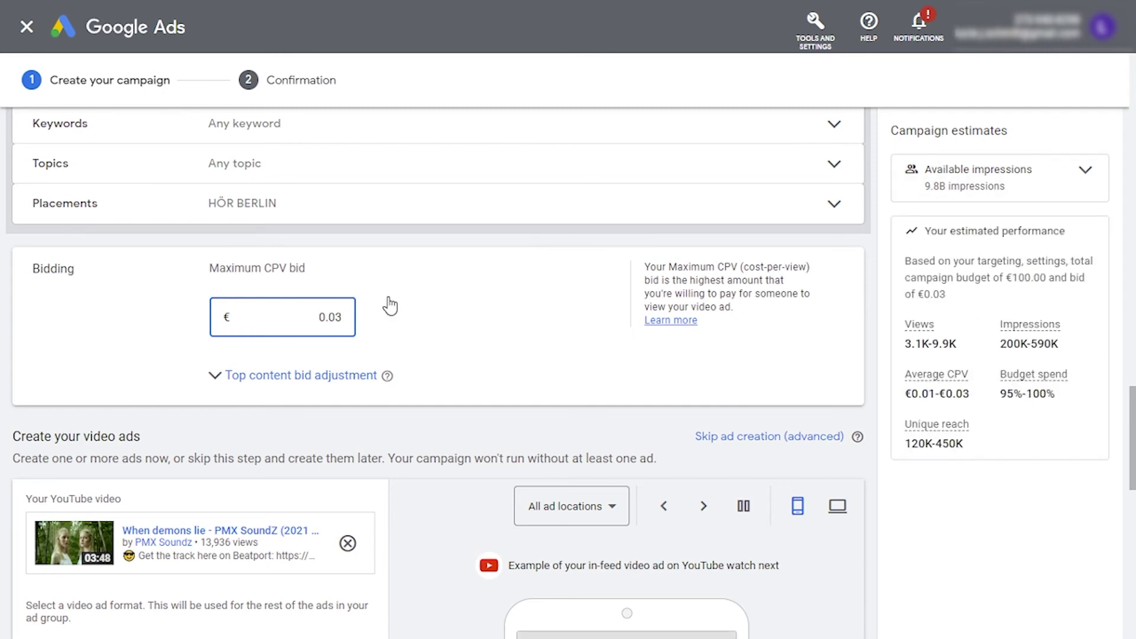
pyautogui.press('BackSpace')
pyautogui.write('1')
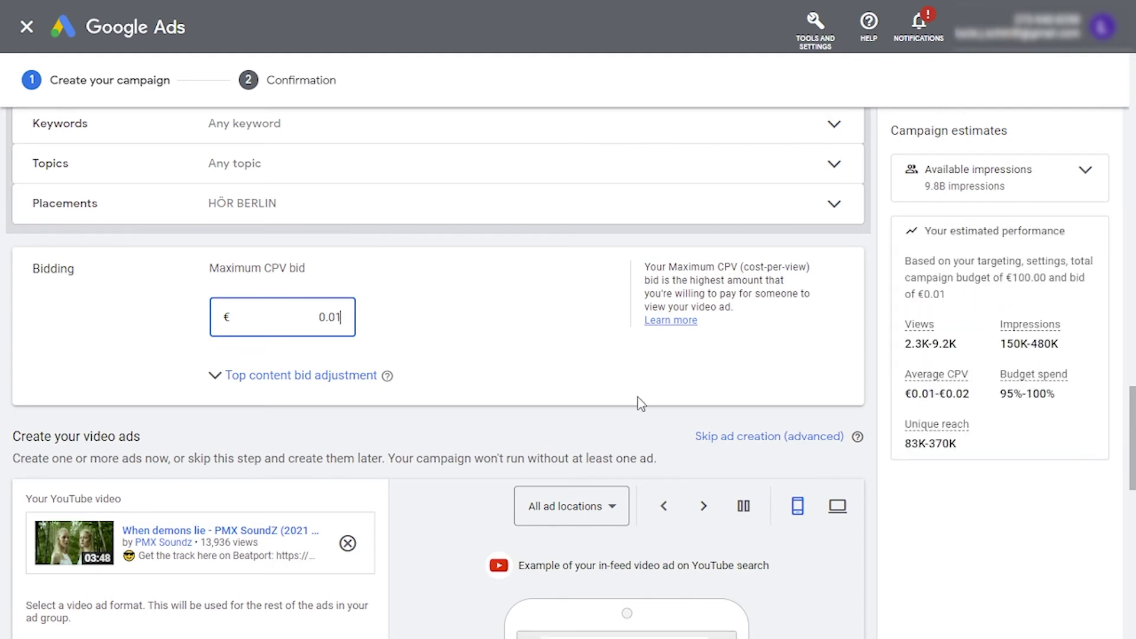
pyautogui.press('BackSpace')
pyautogui.write('0')
pyautogui.press('BackSpace')
pyautogui.write('4')
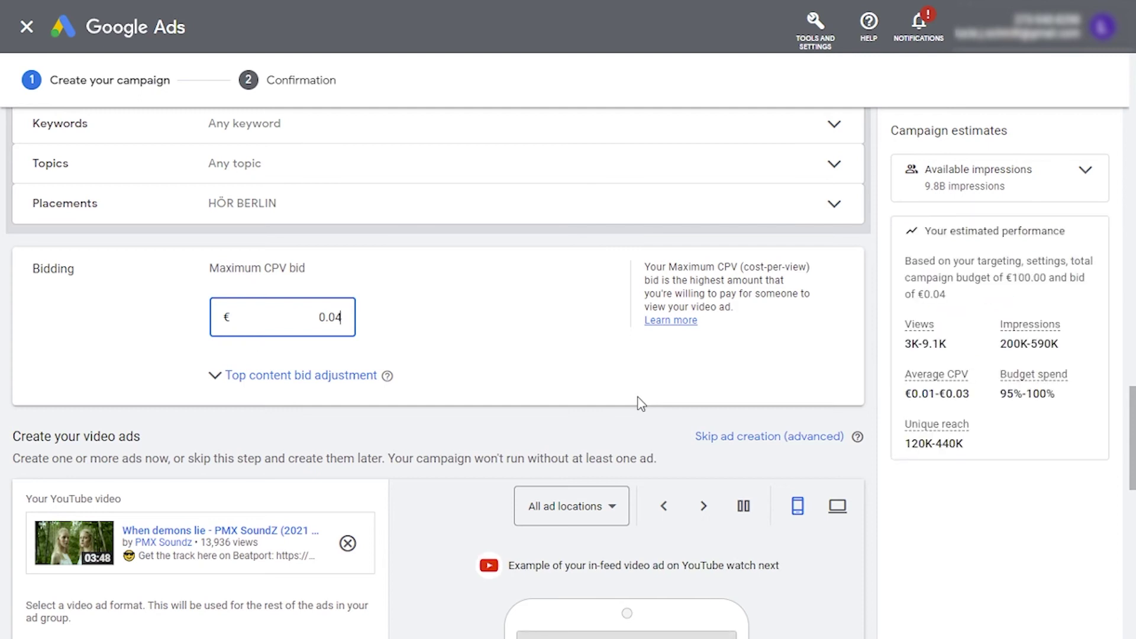
# - Scroll back up through the ad group settings to review them
pyautogui.scroll(1, 696, 361)
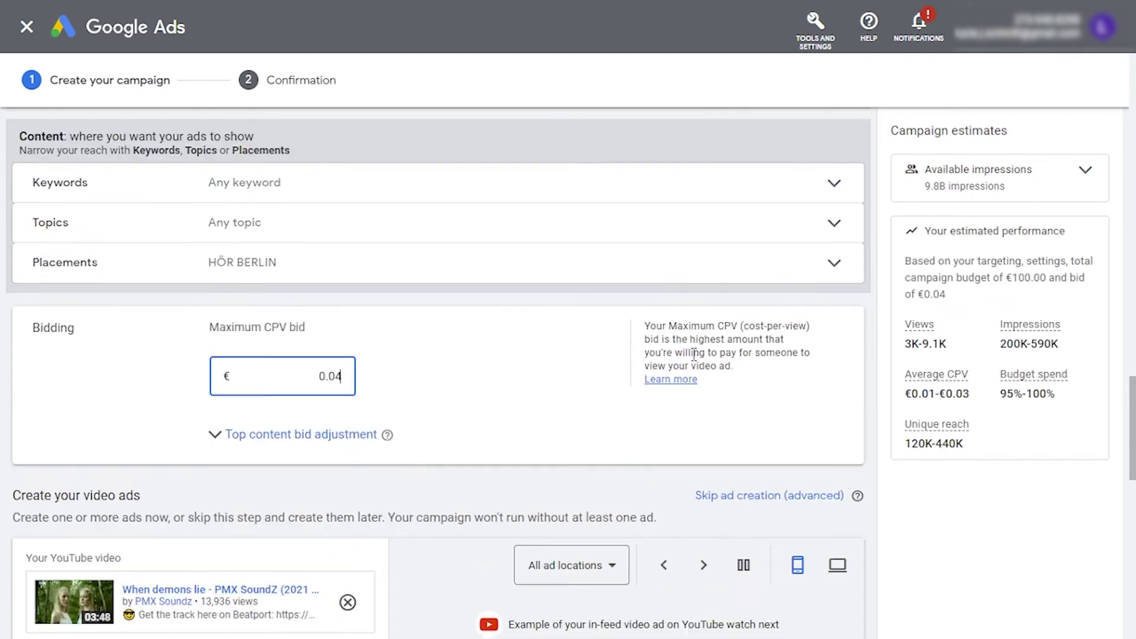
pyautogui.scroll(3, 694, 356)
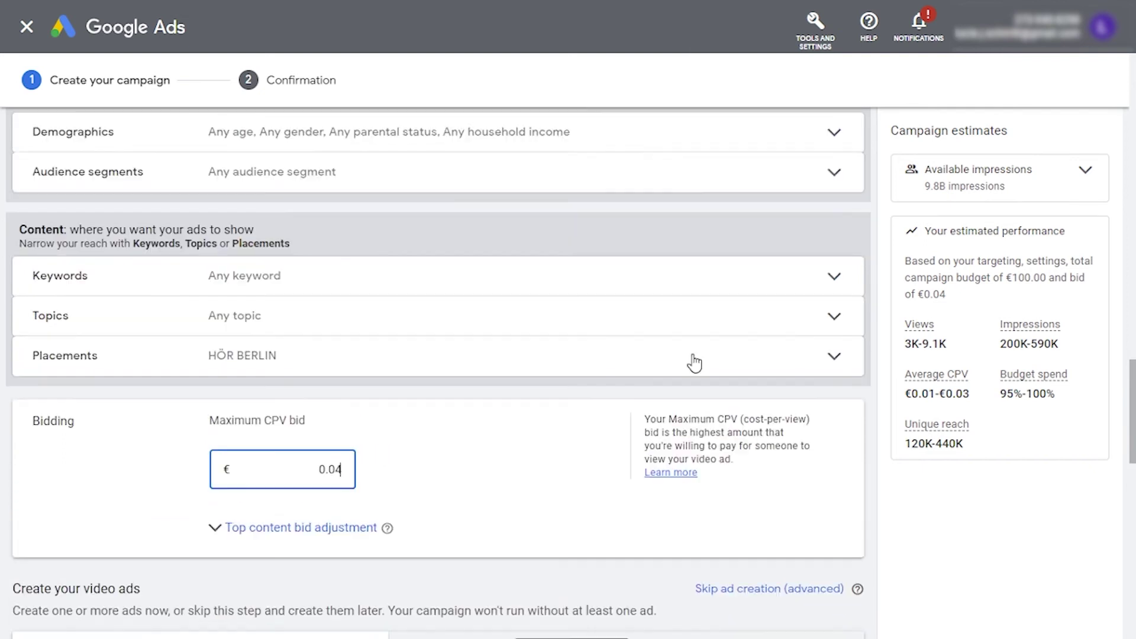
pyautogui.scroll(3, 695, 362)
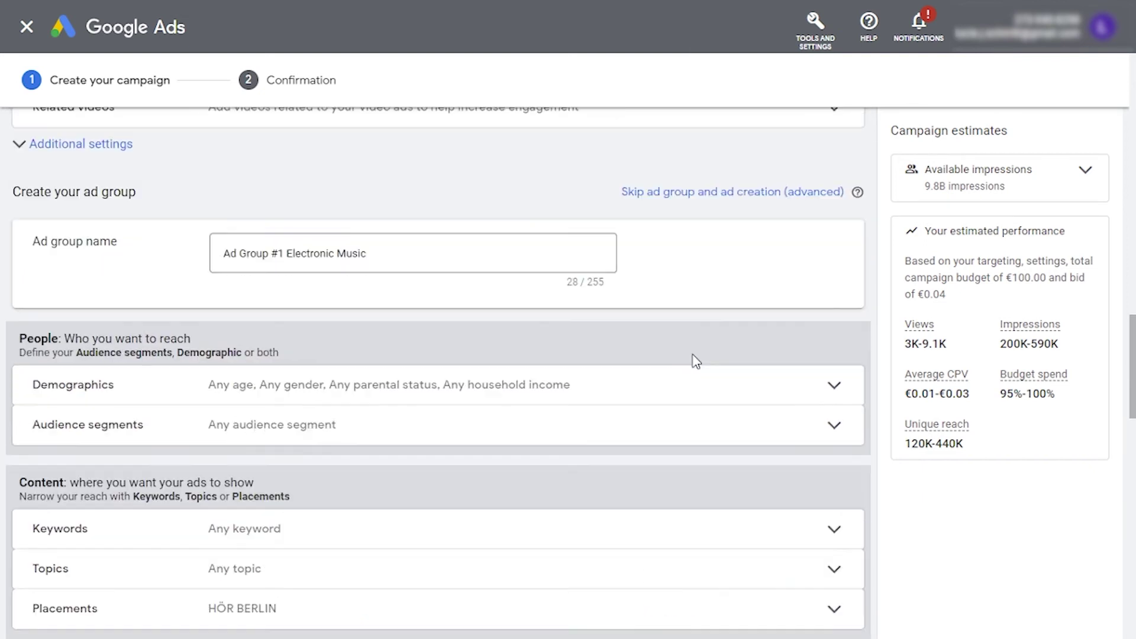
pyautogui.scroll(-1, 696, 361)
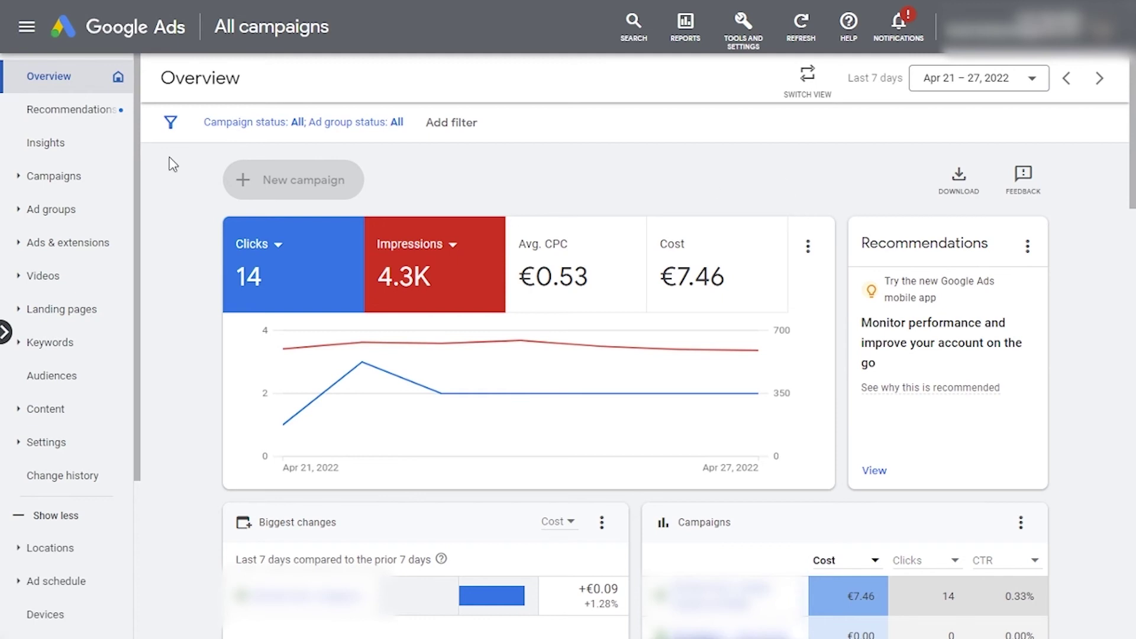
# - Open the Campaigns table and sort it by Cost, then by Views
pyautogui.click(86, 180)
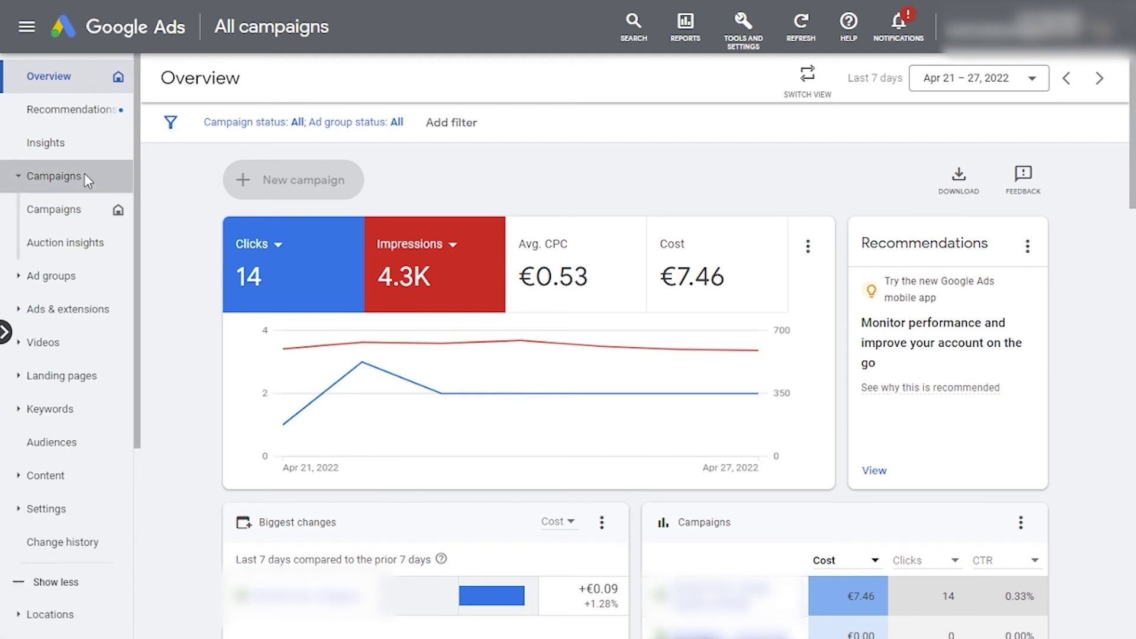
pyautogui.click(85, 208)
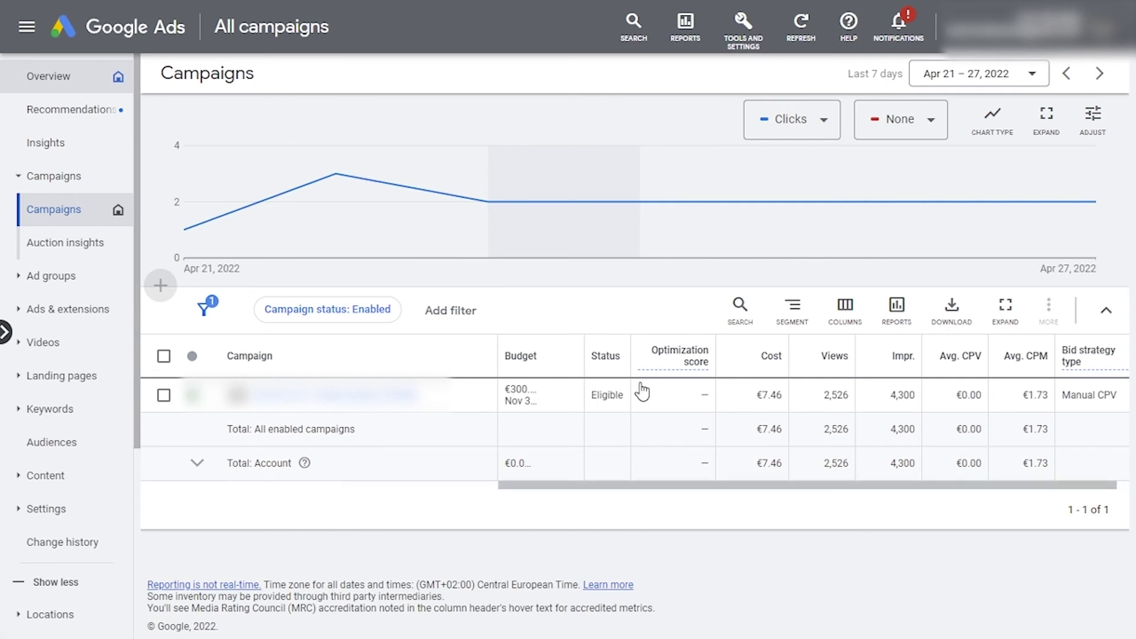
pyautogui.hscroll(1, 763, 429)
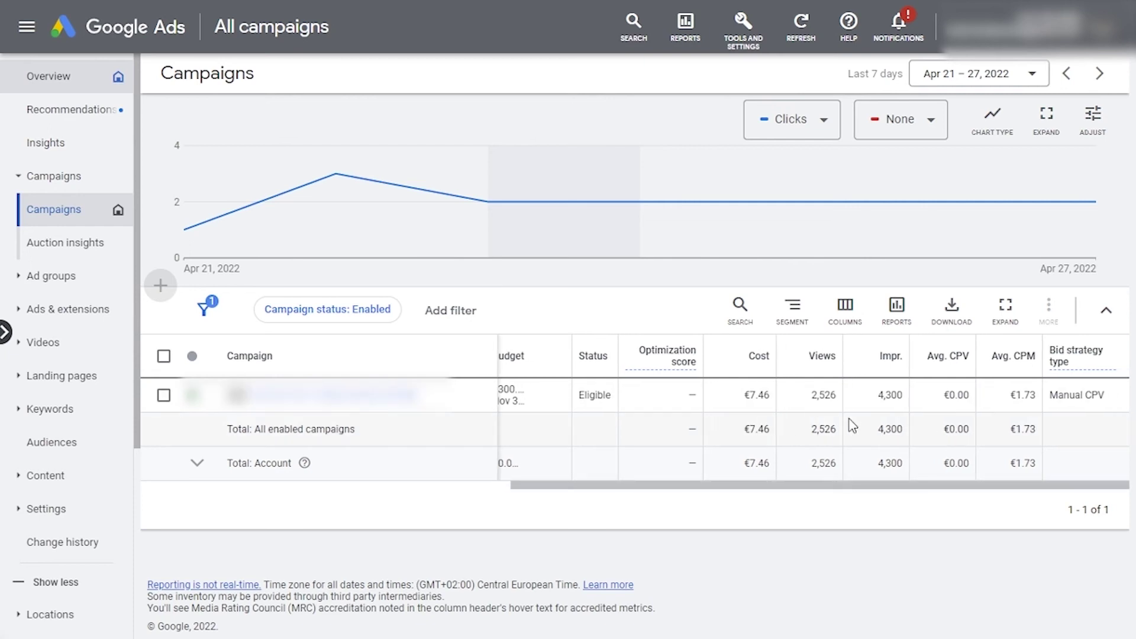
pyautogui.hscroll(-1, 850, 425)
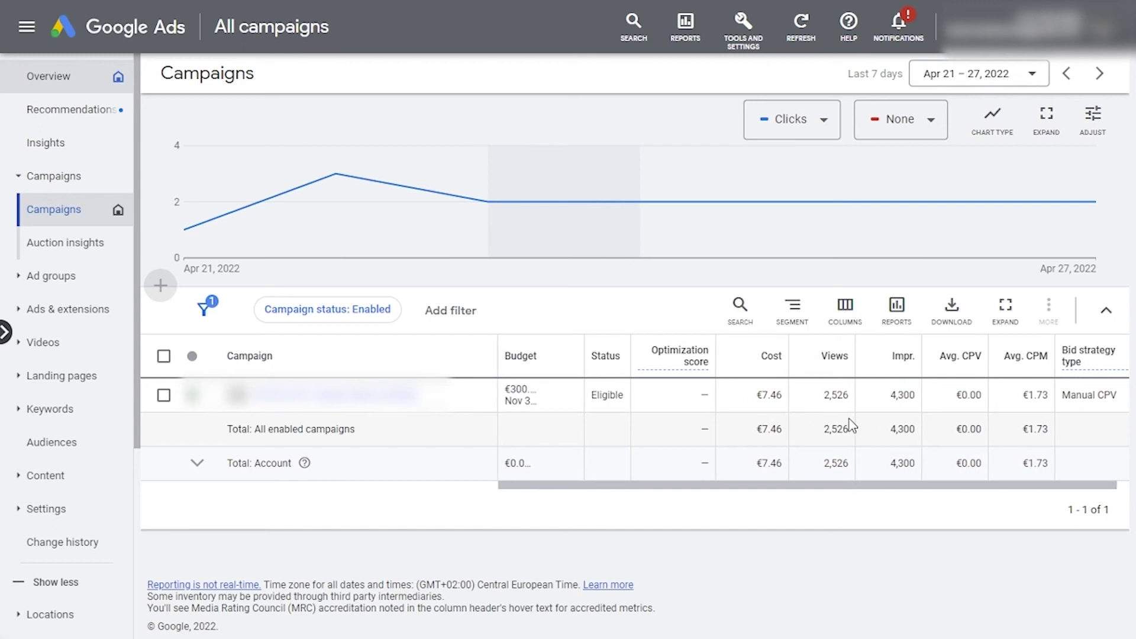
pyautogui.click(850, 321)
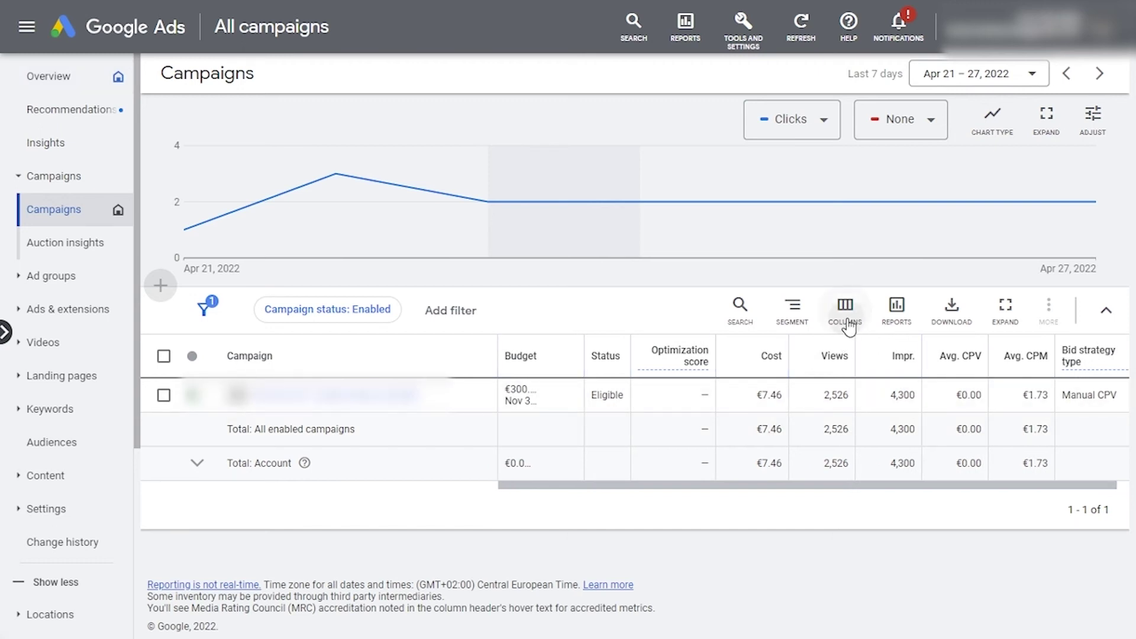
pyautogui.click(850, 323)
pyautogui.hscroll(1, 758, 427)
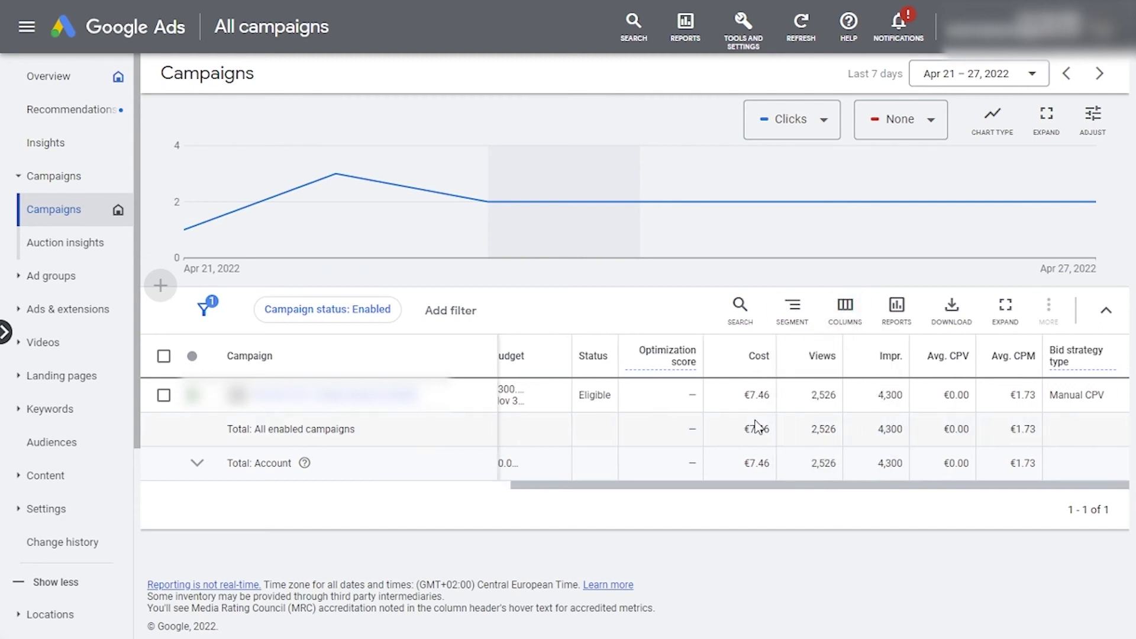
pyautogui.click(756, 355)
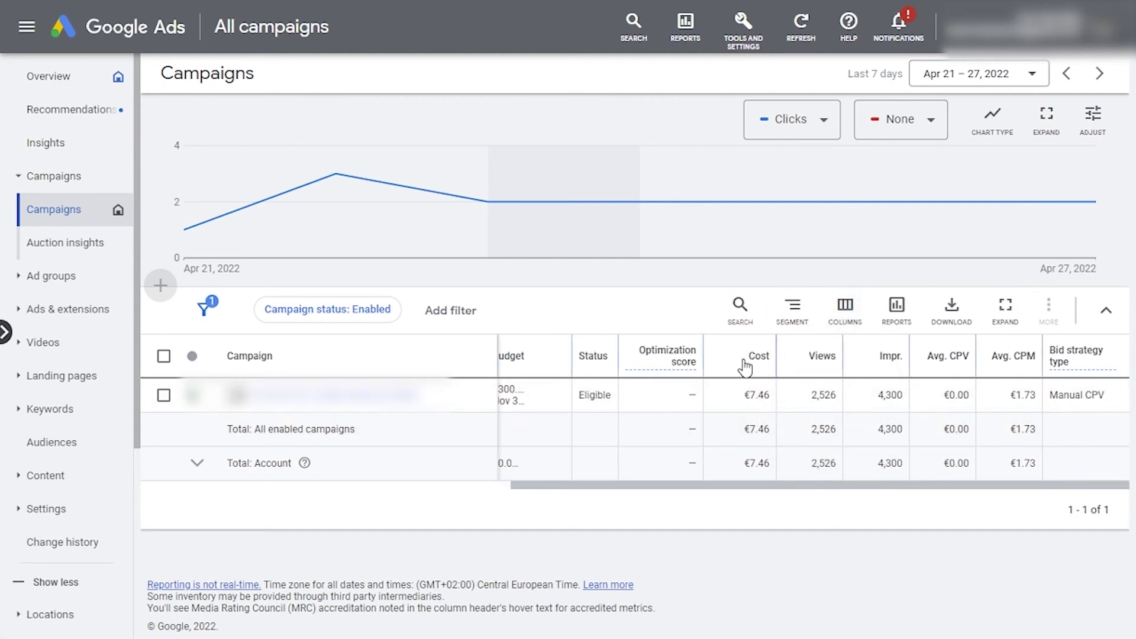
pyautogui.click(820, 364)
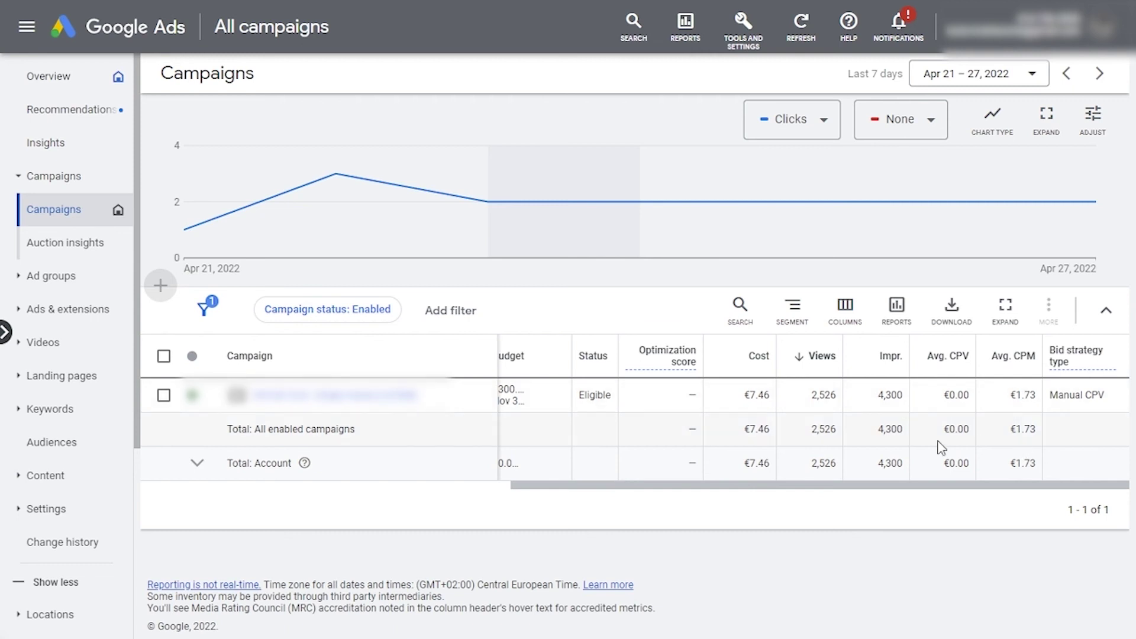
pyautogui.hscroll(-1, 944, 448)
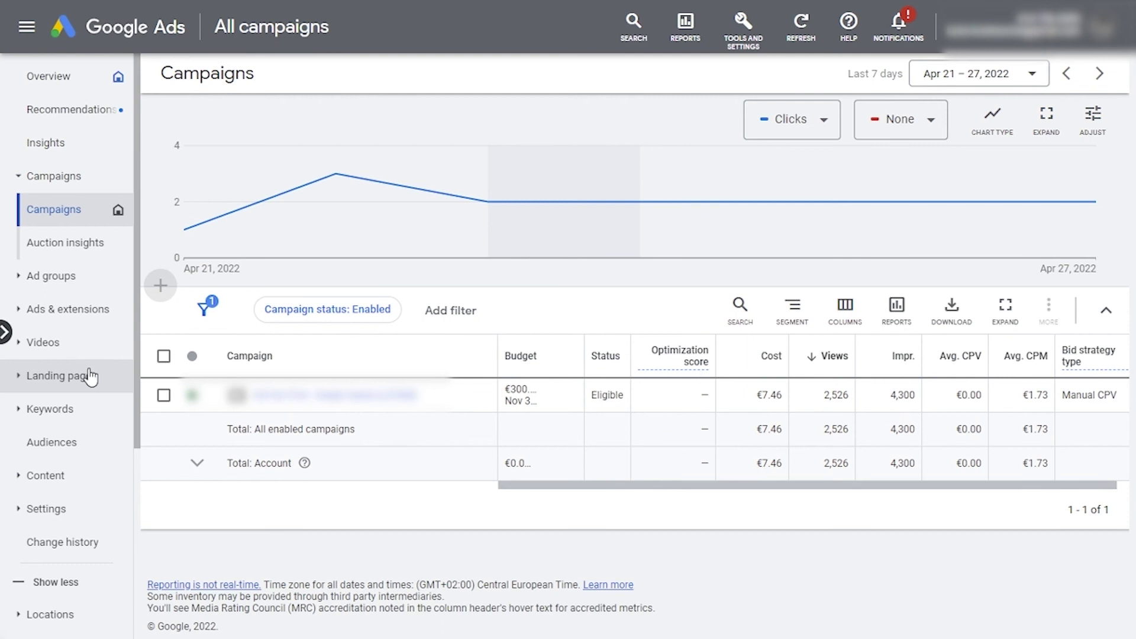
# - Look at the Keywords report, then the Ad groups performance table
pyautogui.click(68, 416)
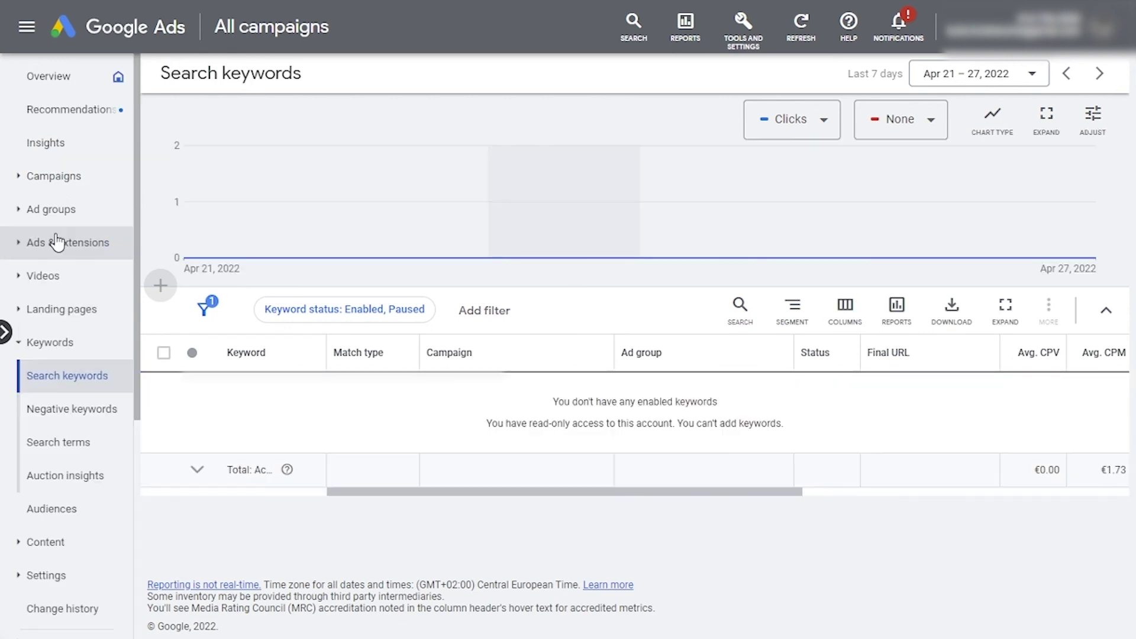
pyautogui.click(55, 216)
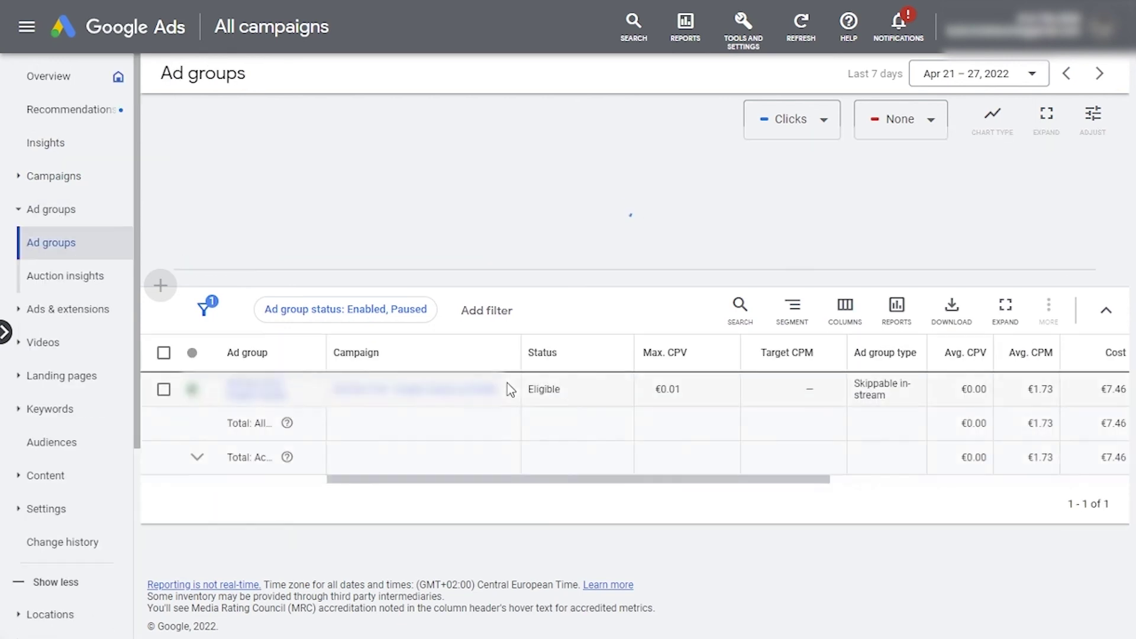
pyautogui.hscroll(10, 664, 416)
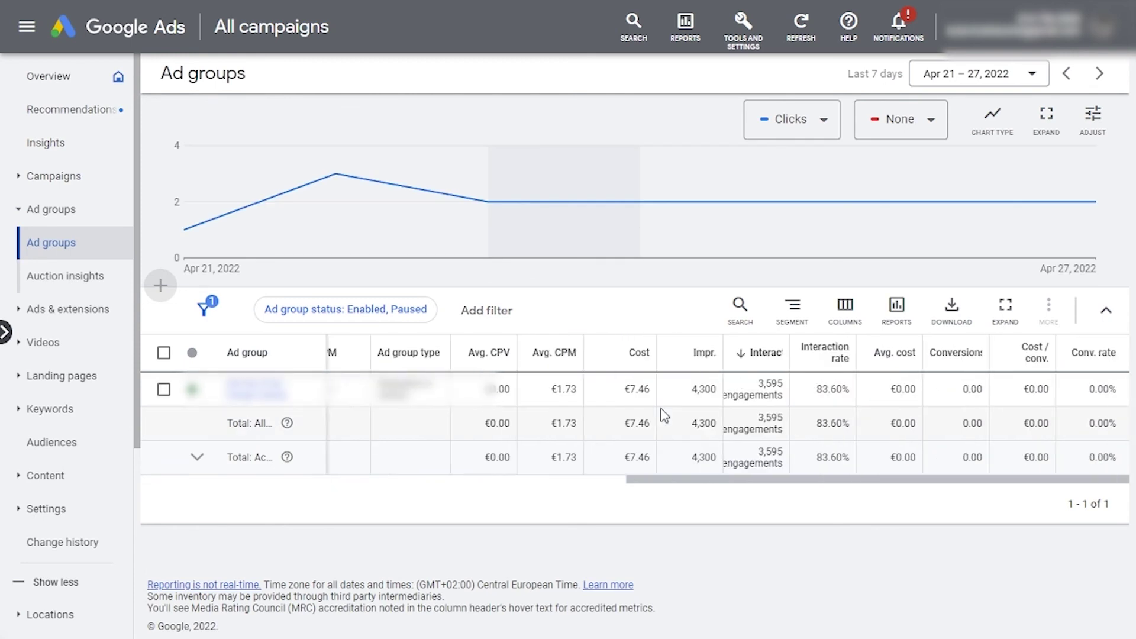
pyautogui.hscroll(-10, 664, 416)
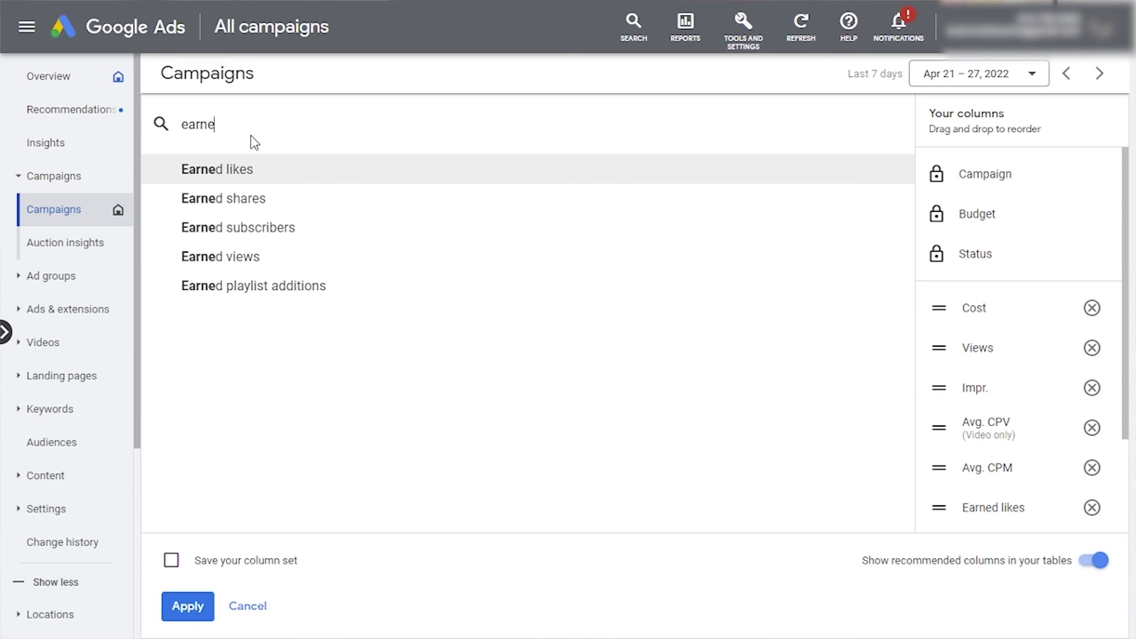
# - Add Earned subscribers, Earned playlist additions and Earned views columns to the campaigns table
pyautogui.click(279, 228)
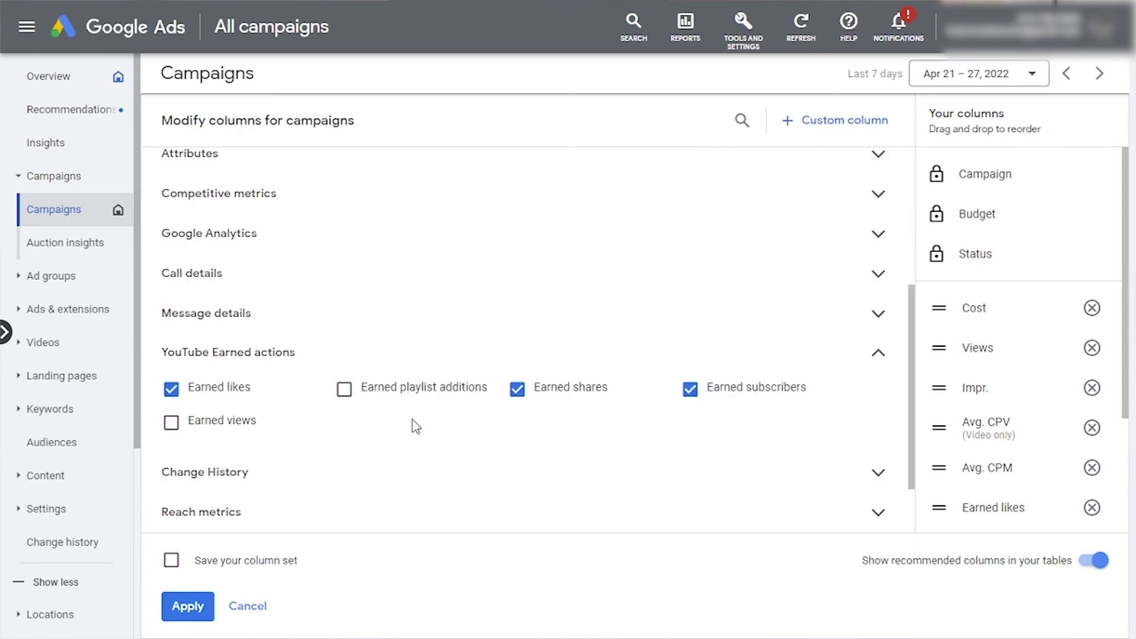
pyautogui.moveTo(356, 400)
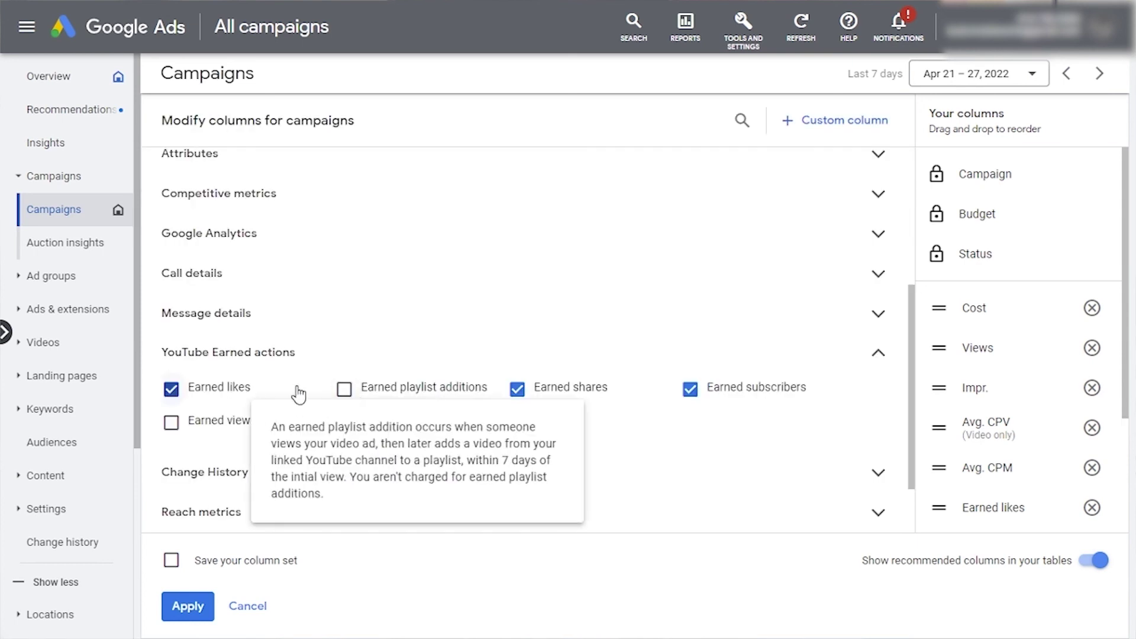
pyautogui.click(343, 394)
pyautogui.click(212, 424)
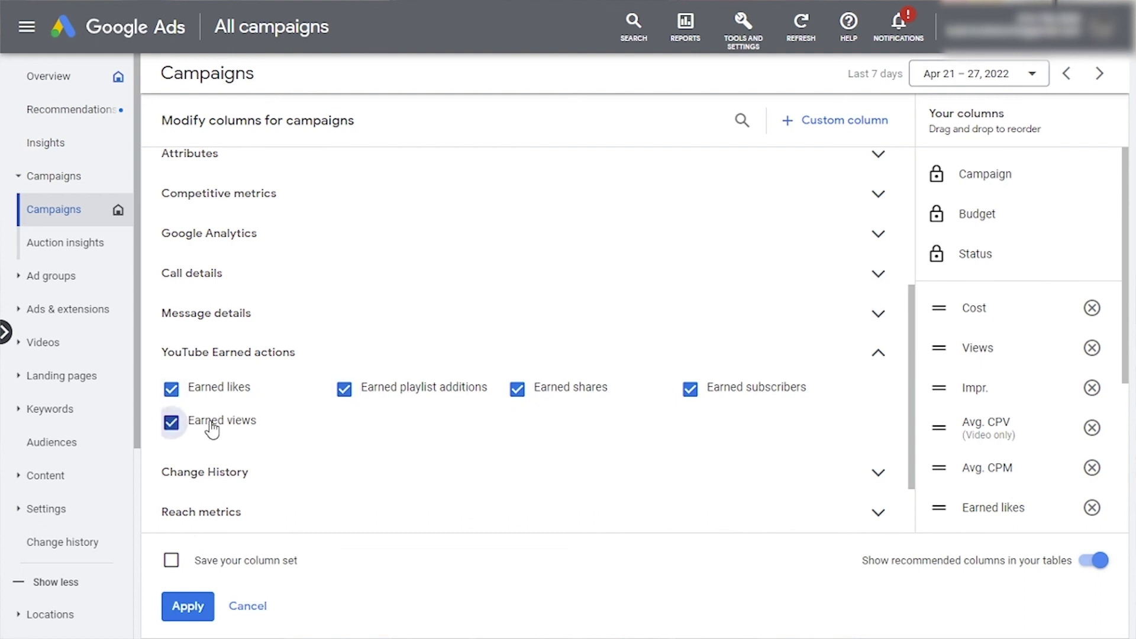
pyautogui.click(196, 610)
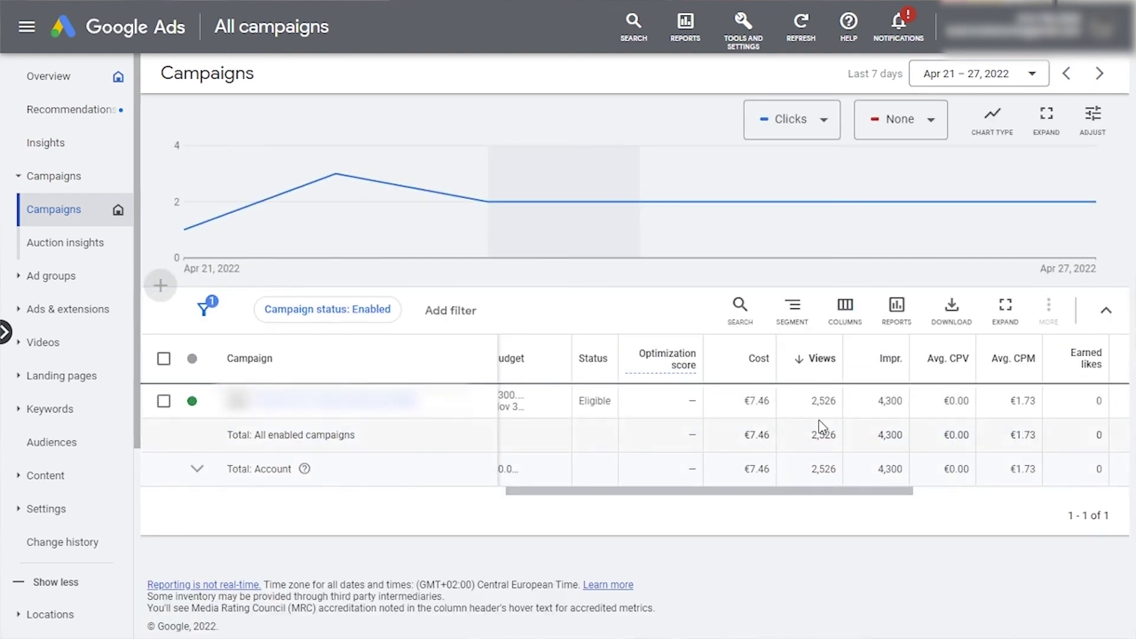
pyautogui.hscroll(5, 822, 426)
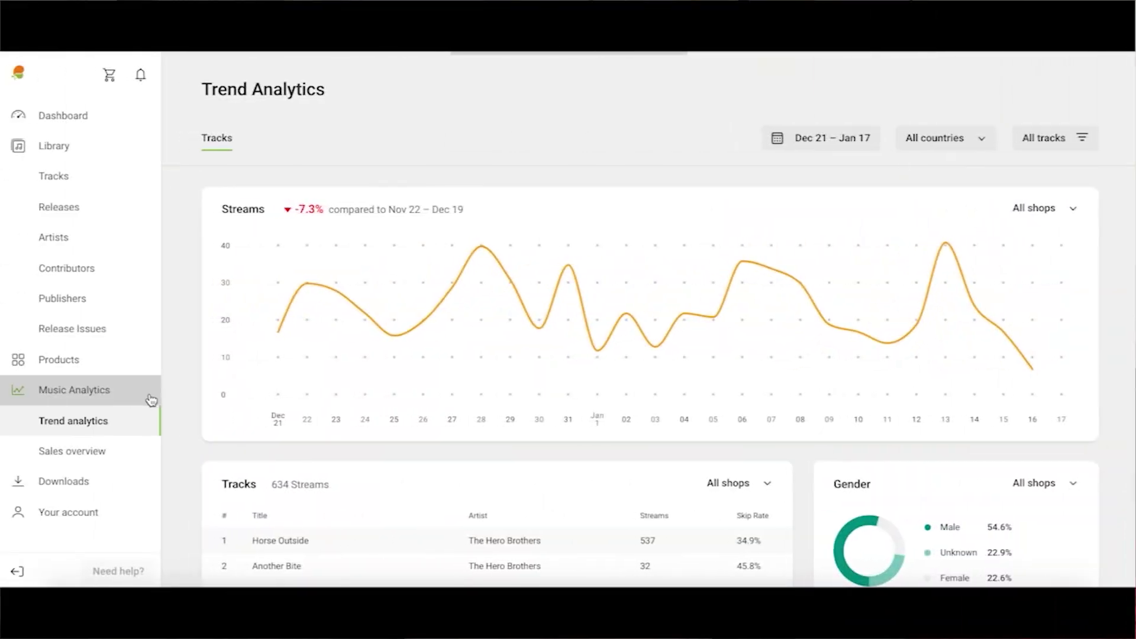
# - Scroll through the Trend Analytics charts down to the per-shop trends, with Spotify leading at 63.1%
pyautogui.scroll(-3, 176, 410)
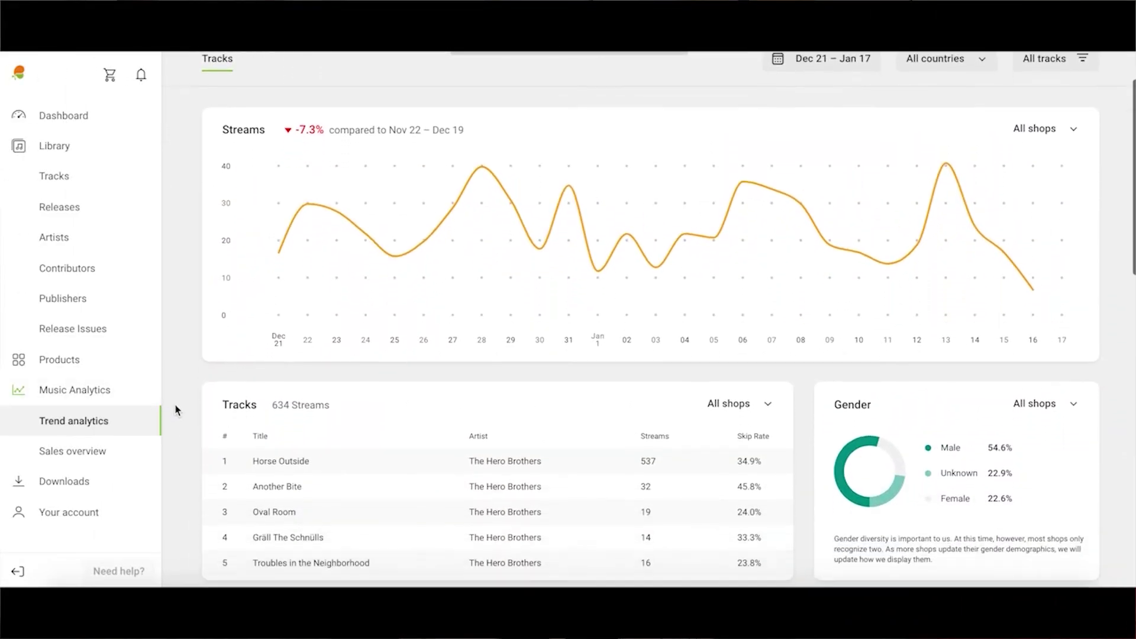
pyautogui.scroll(-3, 175, 409)
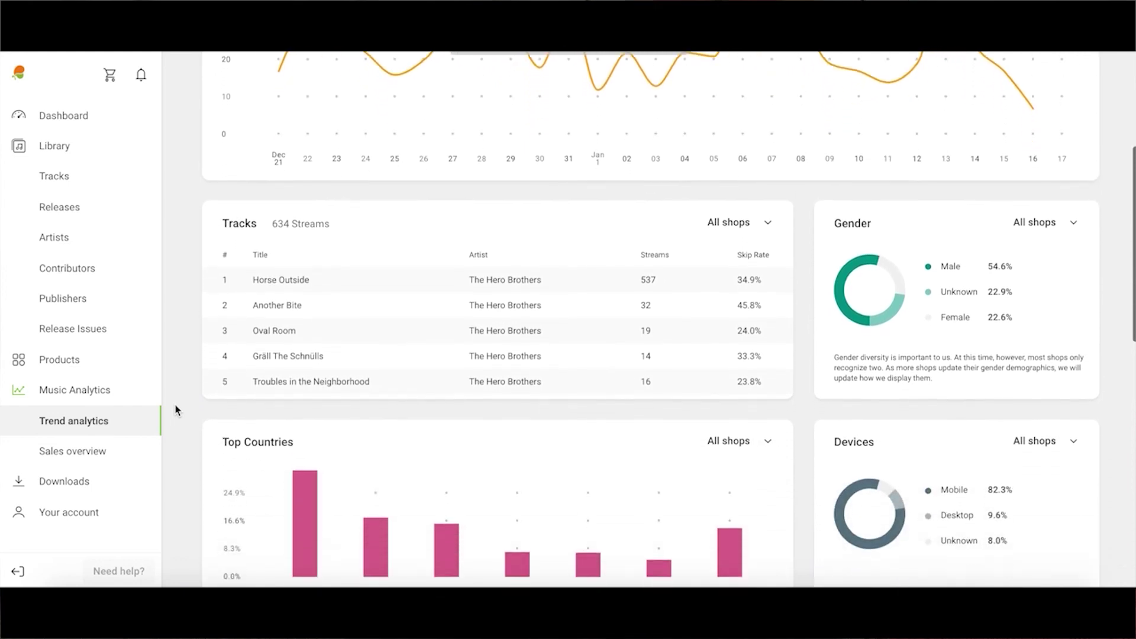
pyautogui.scroll(-3, 176, 410)
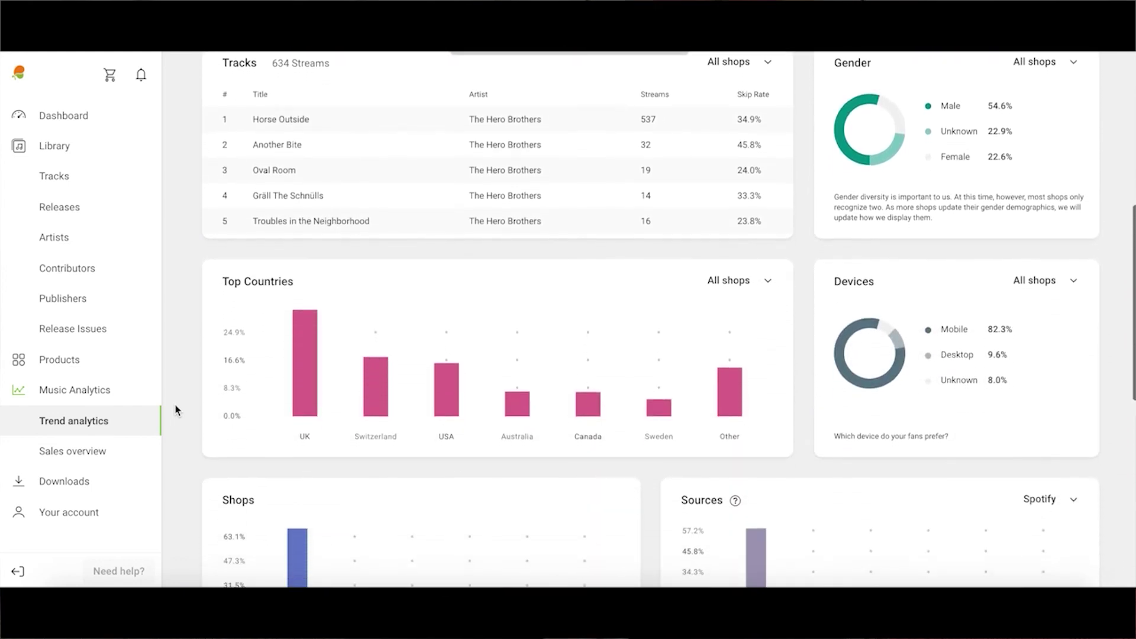
pyautogui.scroll(-3, 176, 410)
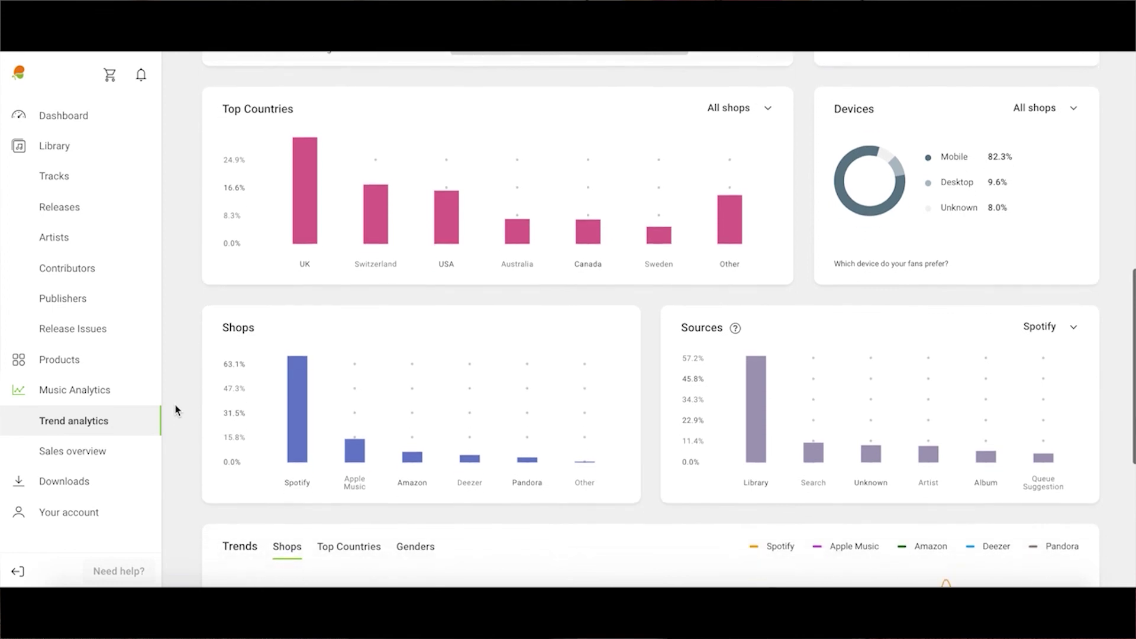
pyautogui.scroll(-3, 176, 409)
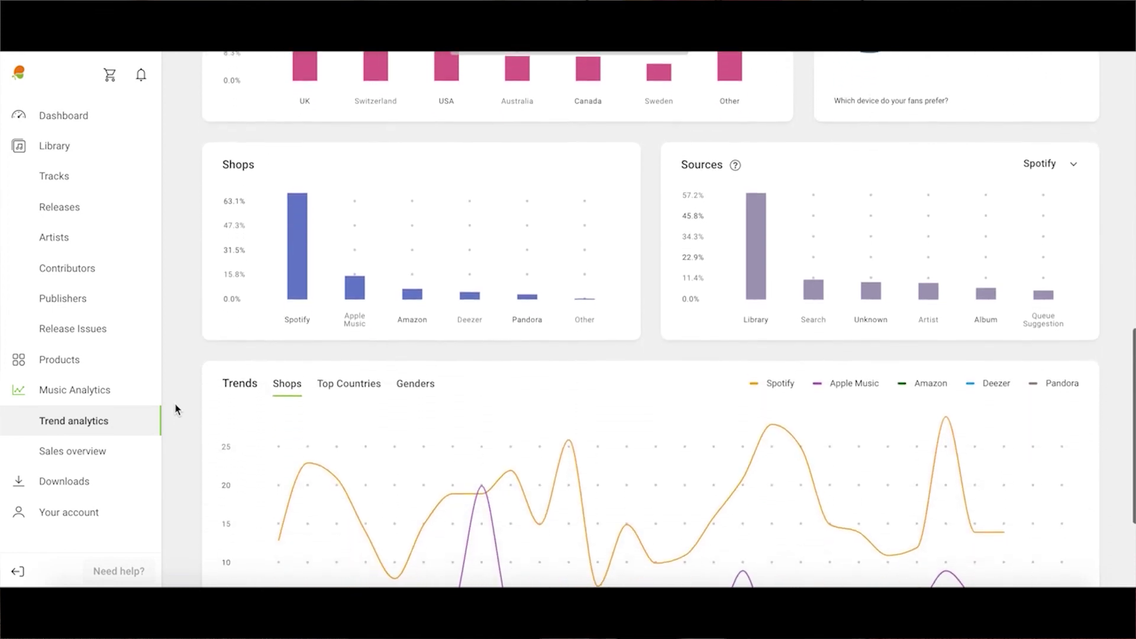
pyautogui.scroll(-2, 176, 409)
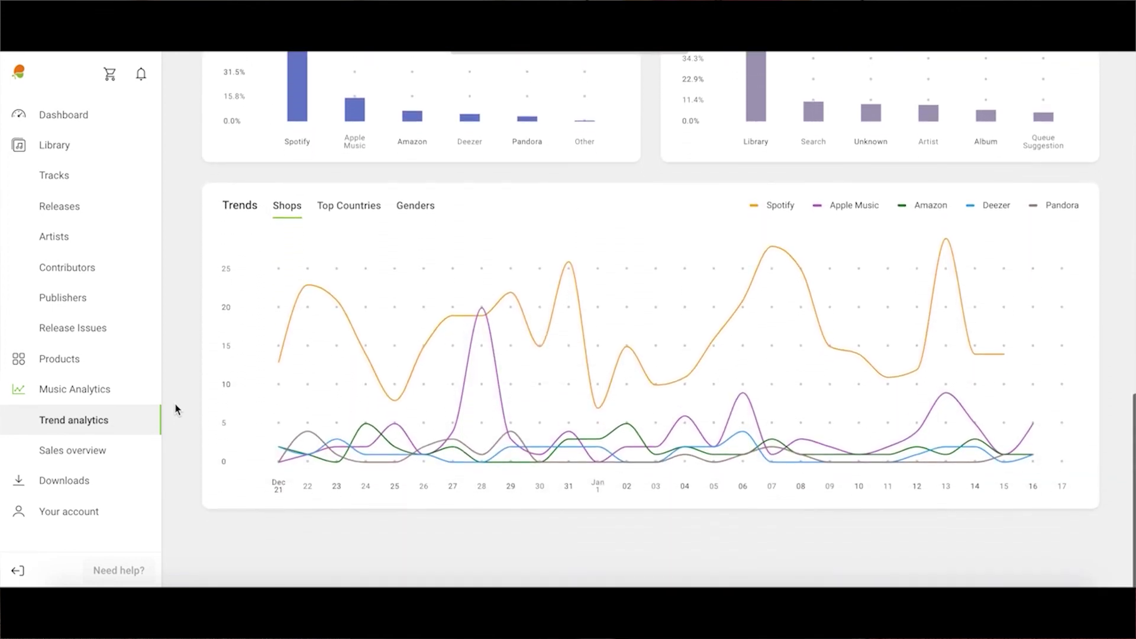